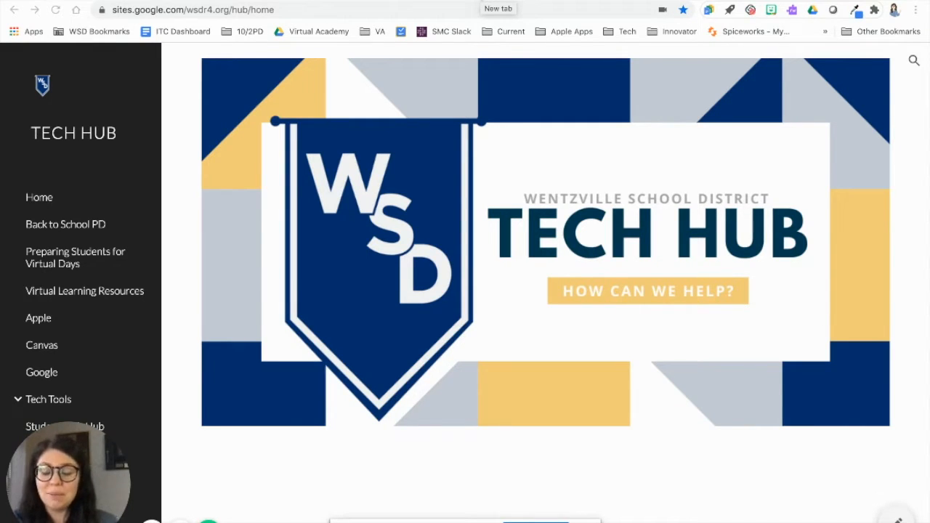
Open sites.google.com in a new browser tab.
key(ctrl+t)
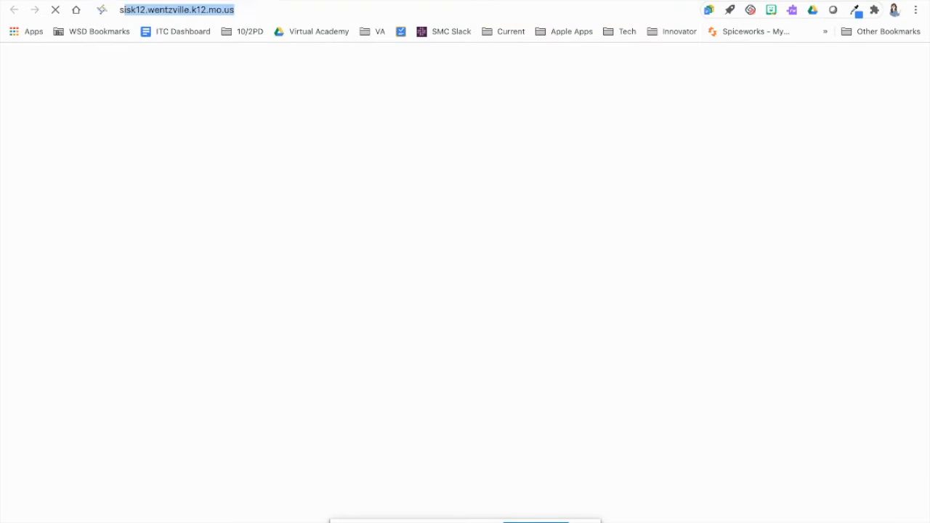
text(sites.google.com)
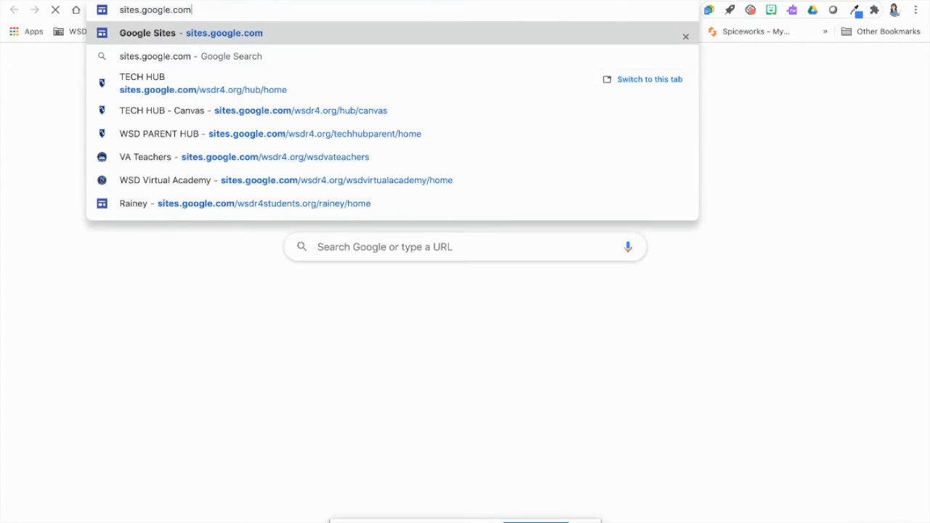
key(Return)
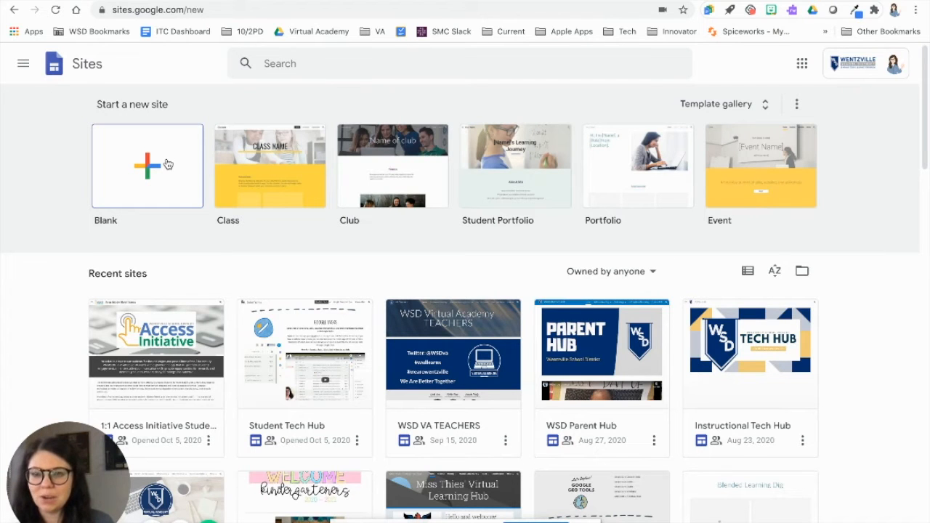
Look over the recent sites and create a new blank site.
scroll(269, 327, down, 3)
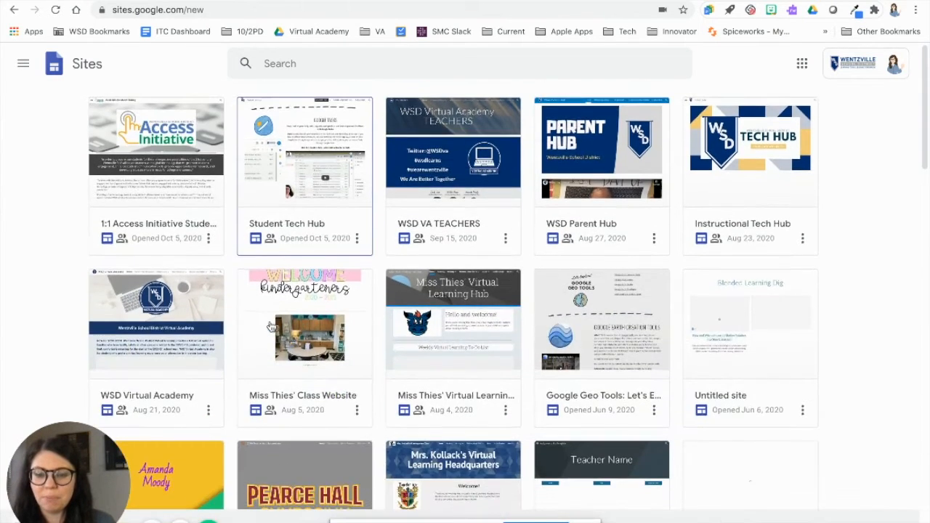
scroll(270, 327, up, 3)
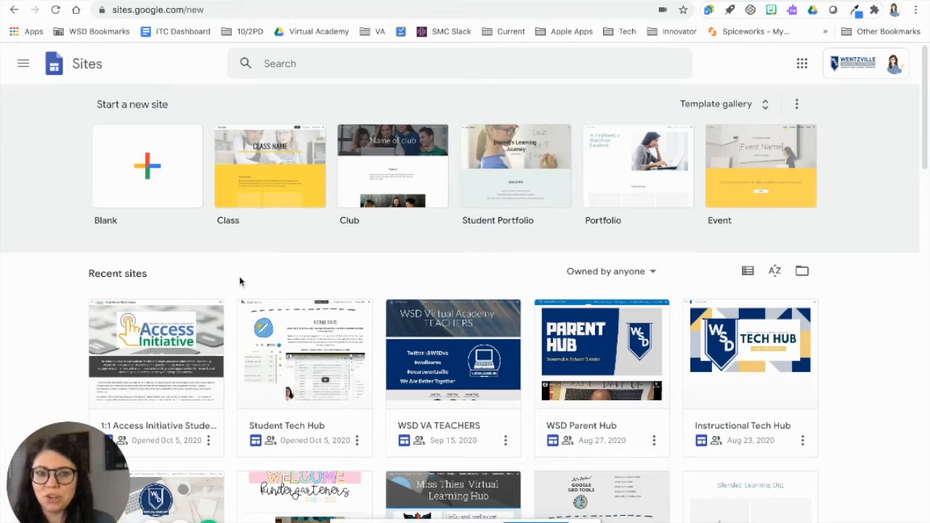
click(161, 186)
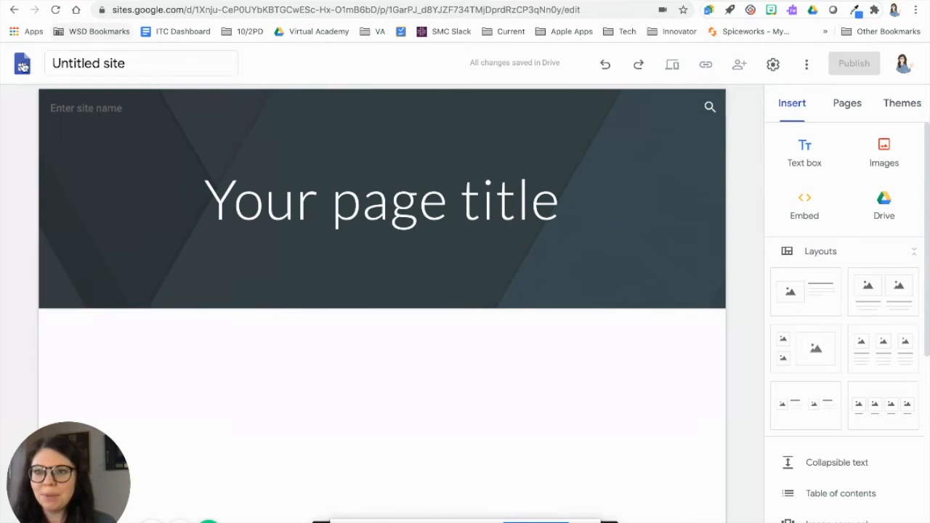
Name the untitled site "The Great Gatsby".
click(89, 63)
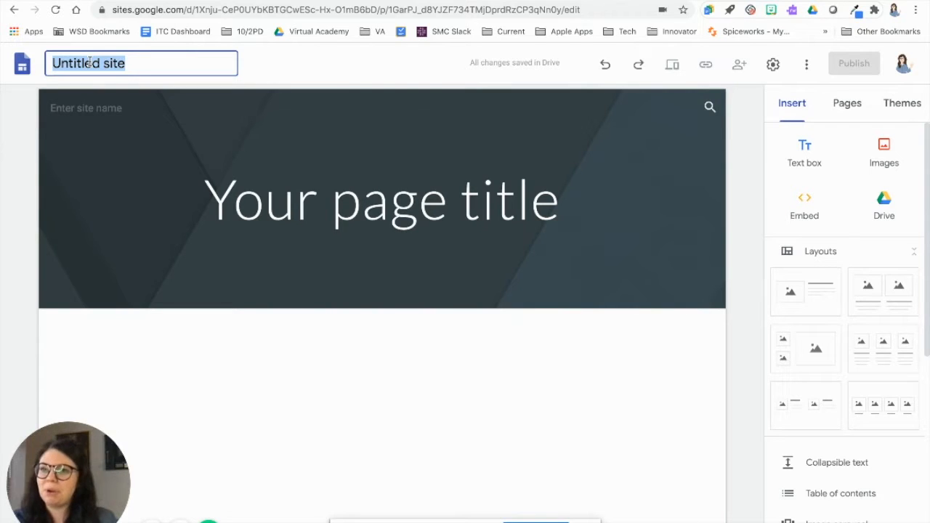
text(The Great Gatsby)
click(266, 69)
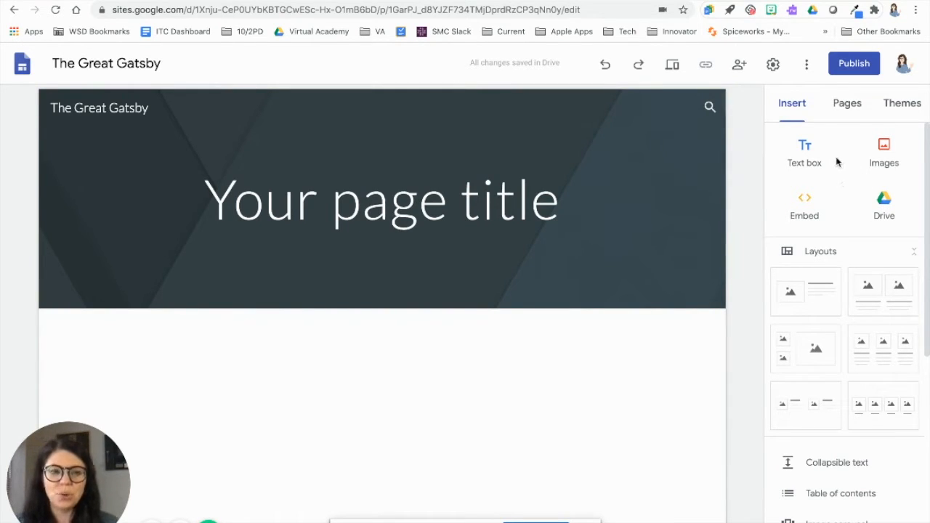
Browse the available themes and apply the Aristotle theme to the site.
click(896, 113)
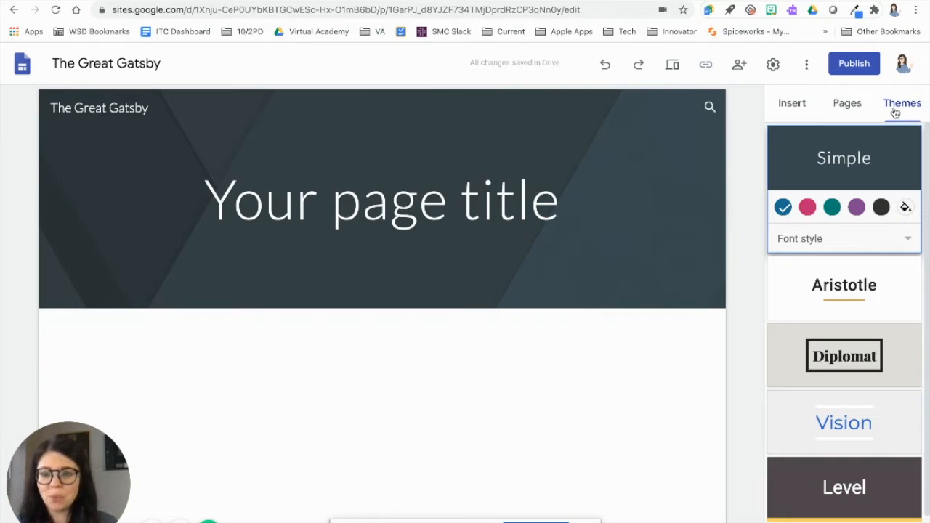
scroll(851, 214, down, 1)
scroll(851, 214, up, 1)
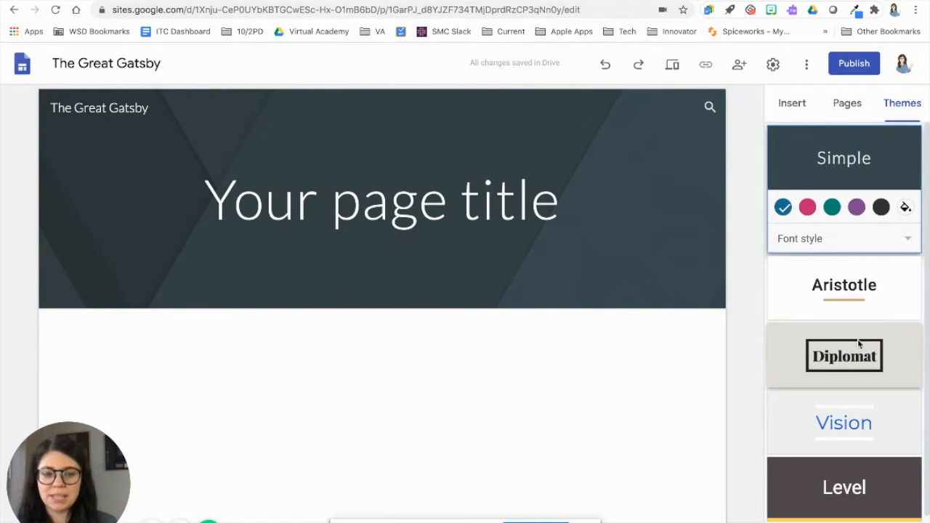
scroll(860, 356, down, 1)
scroll(858, 344, up, 1)
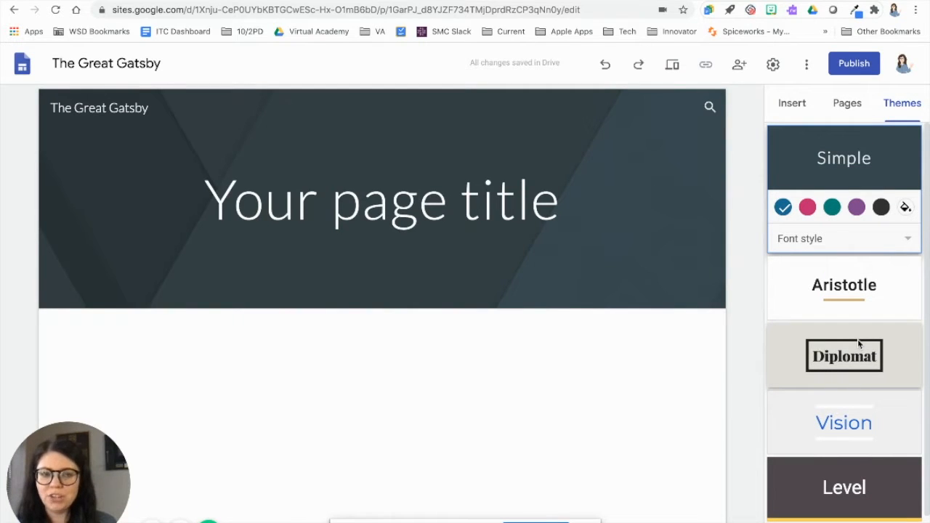
click(853, 293)
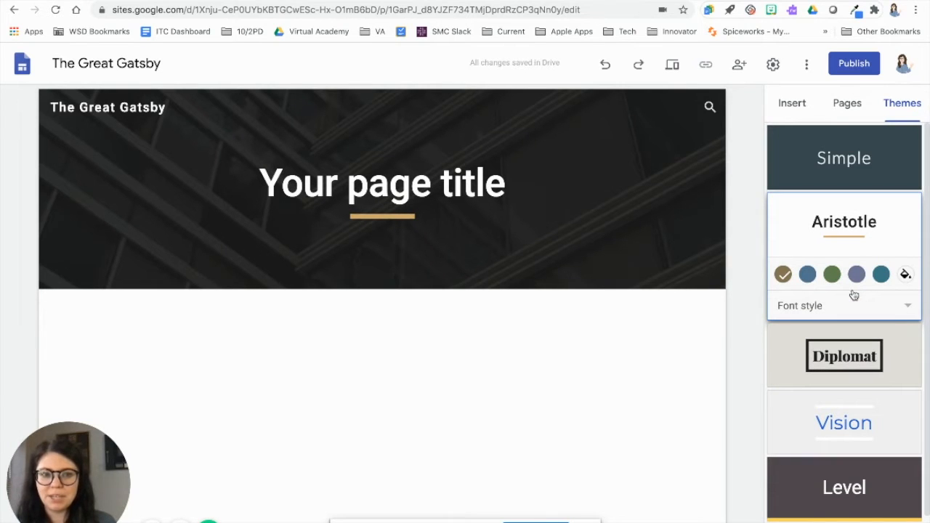
Set the Aristotle theme's color to brown and its font style to Modern.
click(809, 279)
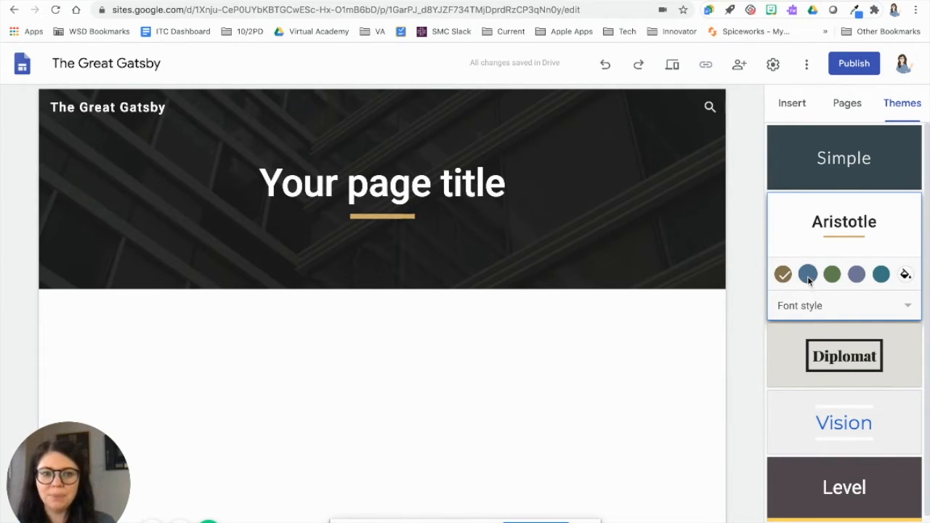
click(783, 276)
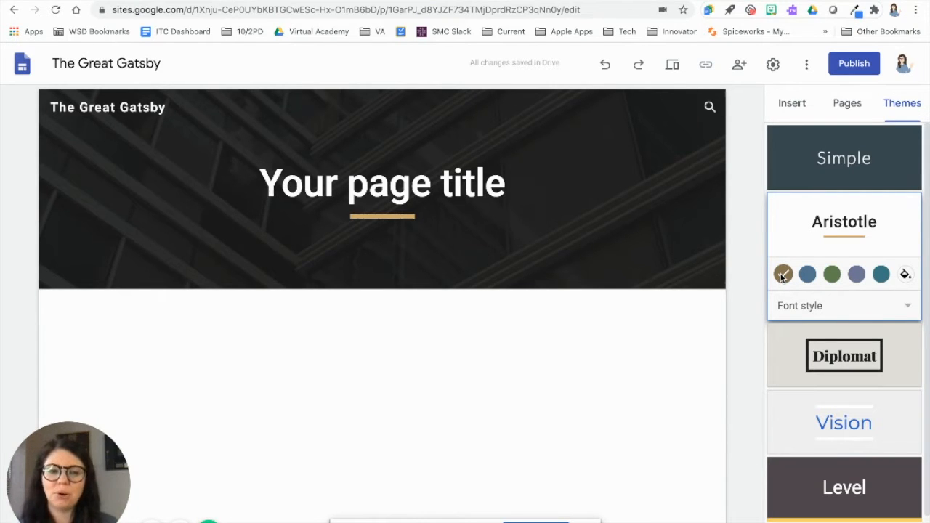
click(804, 307)
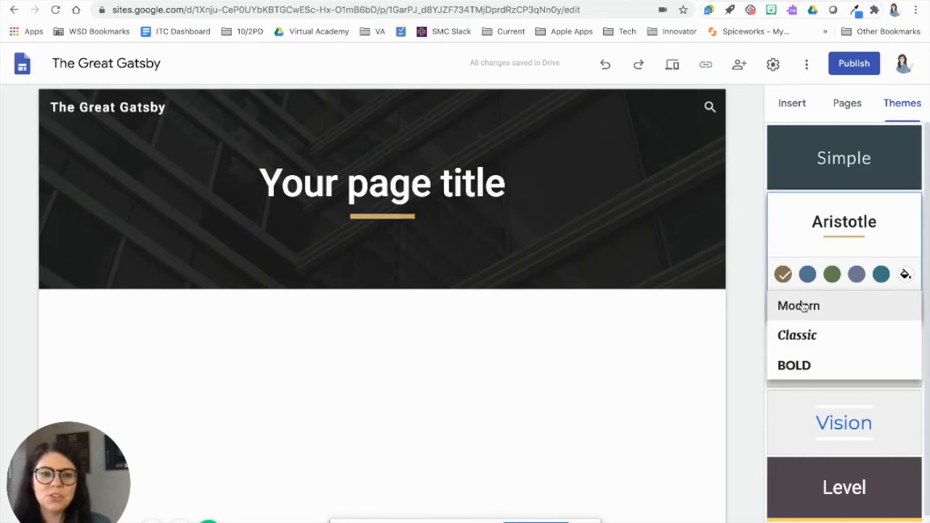
click(804, 311)
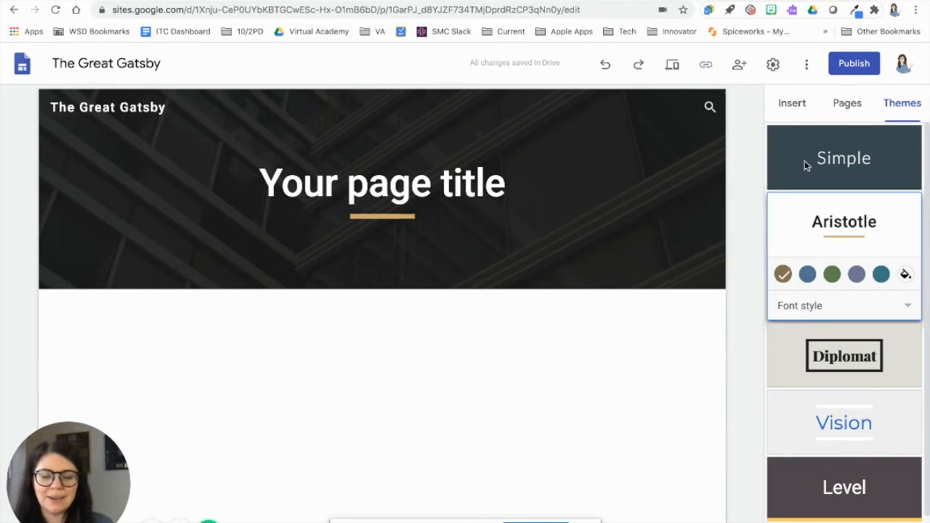
scroll(856, 306, down, 1)
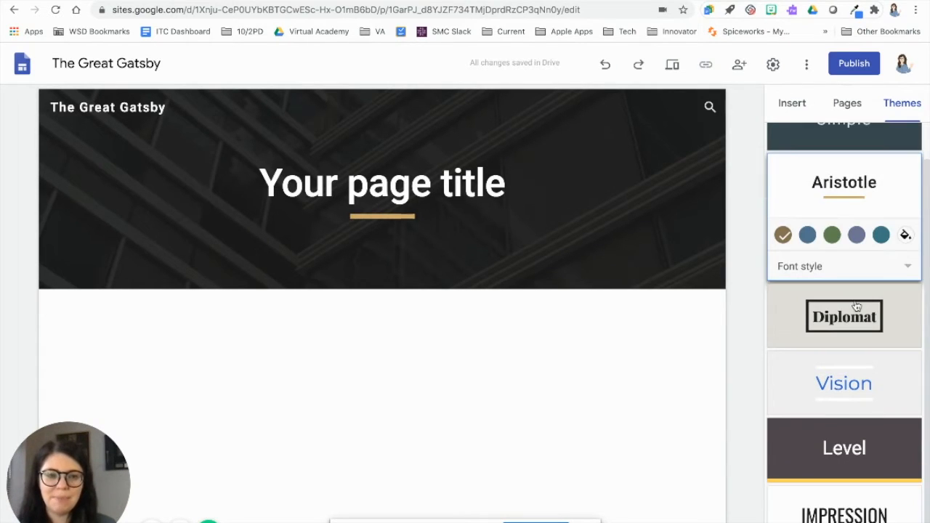
scroll(857, 306, up, 1)
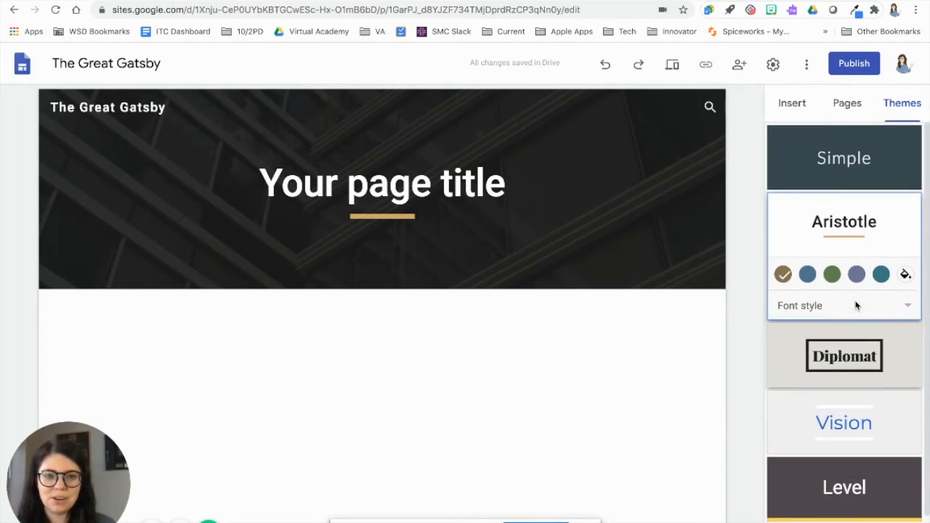
click(856, 113)
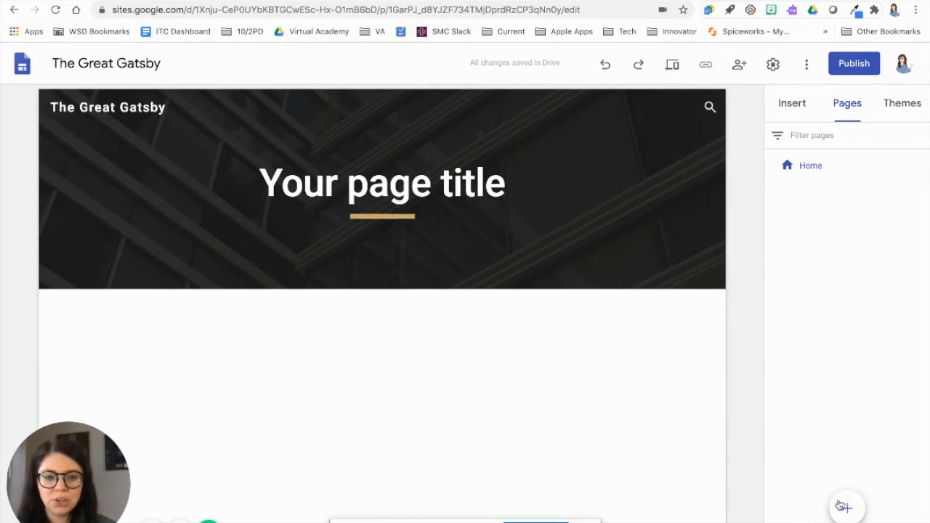
mouse_move(847, 511)
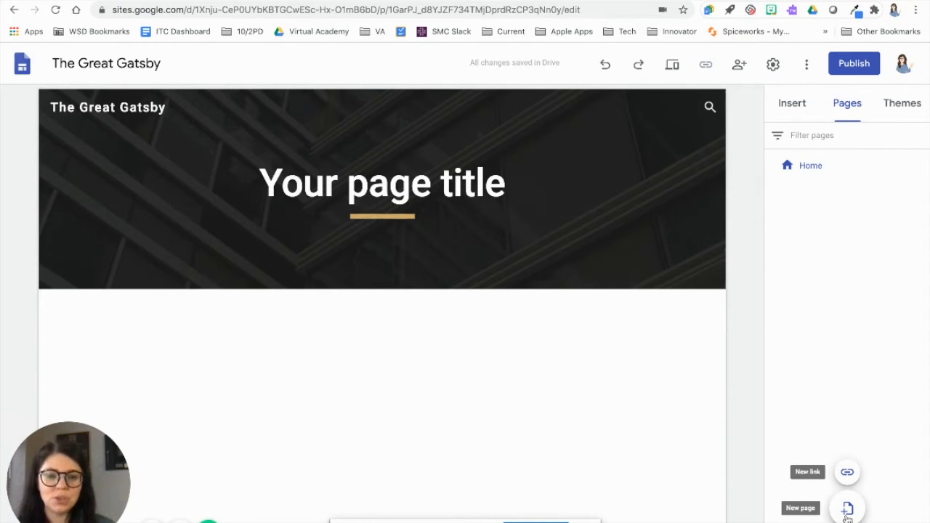
click(848, 474)
click(619, 231)
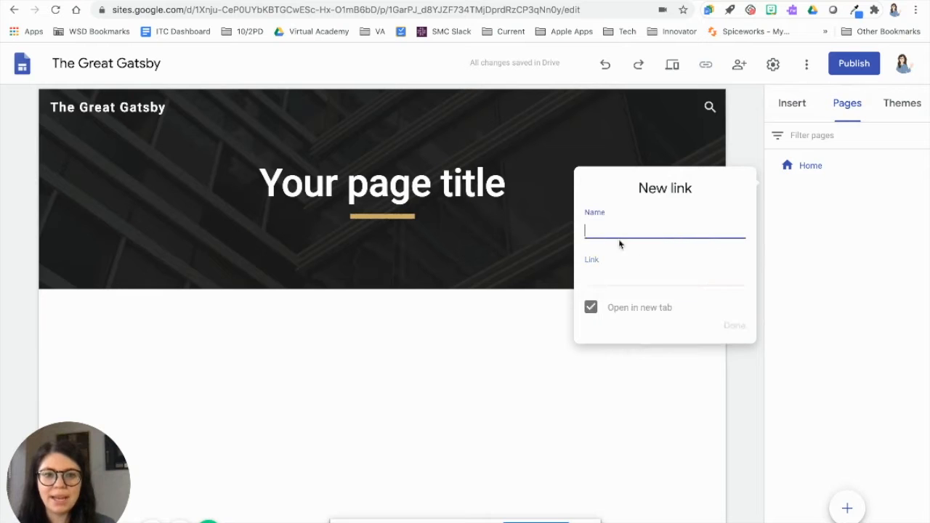
click(619, 275)
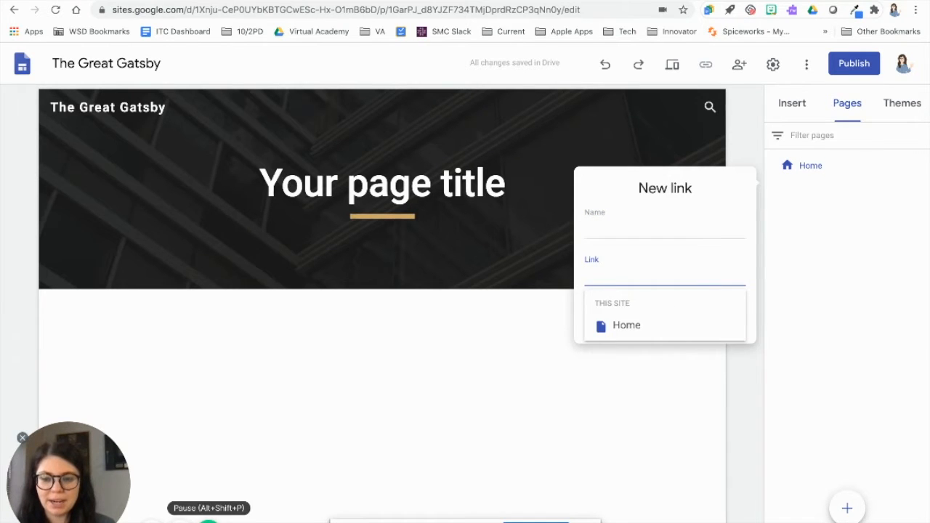
click(208, 520)
click(208, 520)
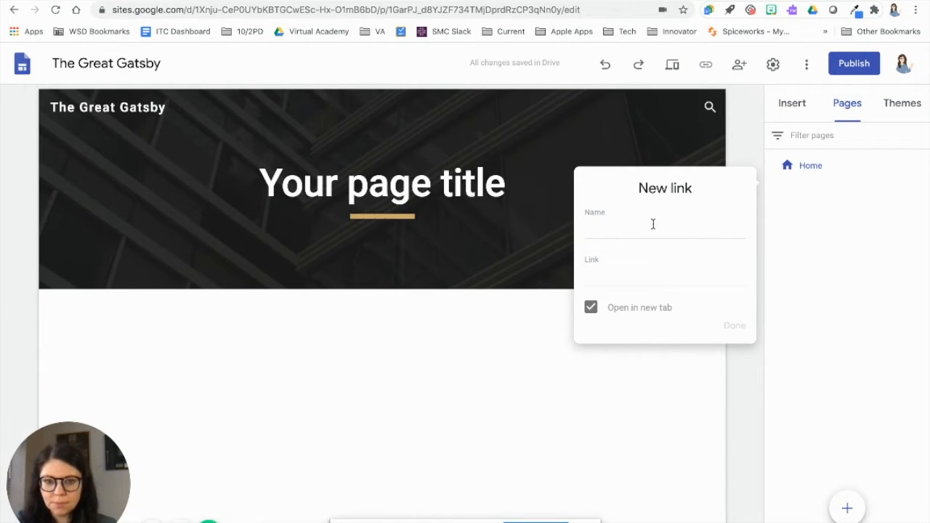
click(653, 224)
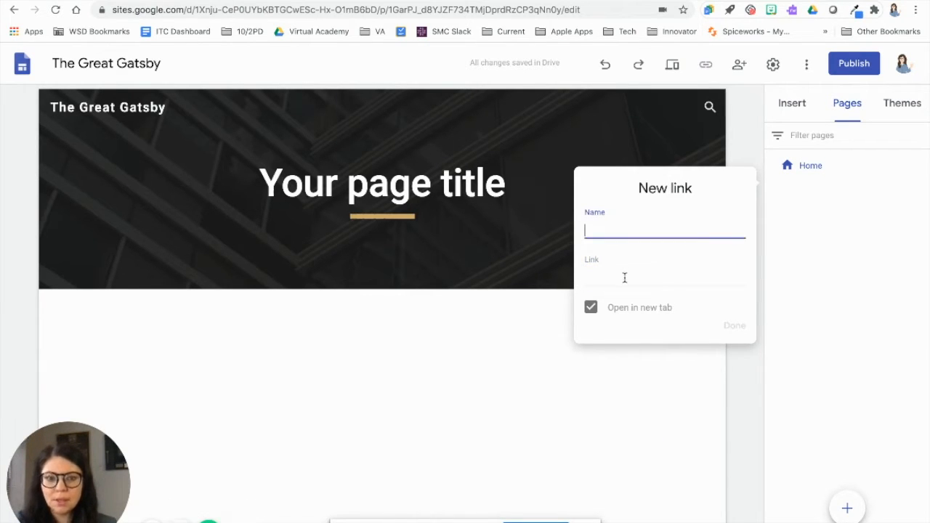
click(624, 277)
text(https://www.arts.gov/national-initiatives/nea-big-read/the-great-gatsby)
click(627, 229)
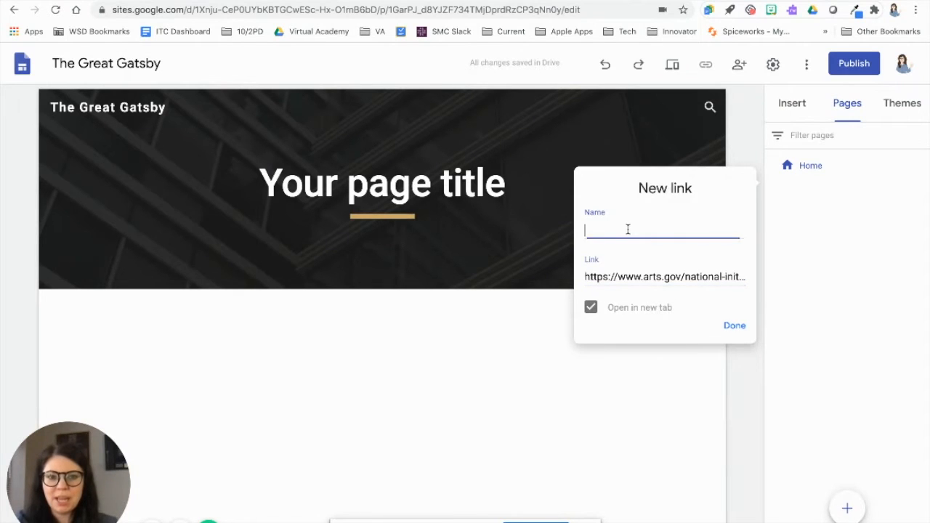
text(More Info)
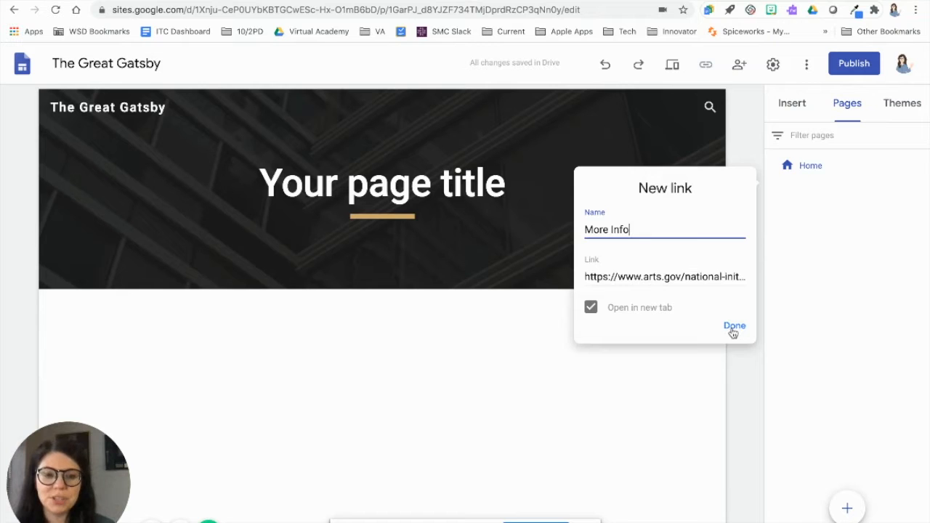
click(734, 329)
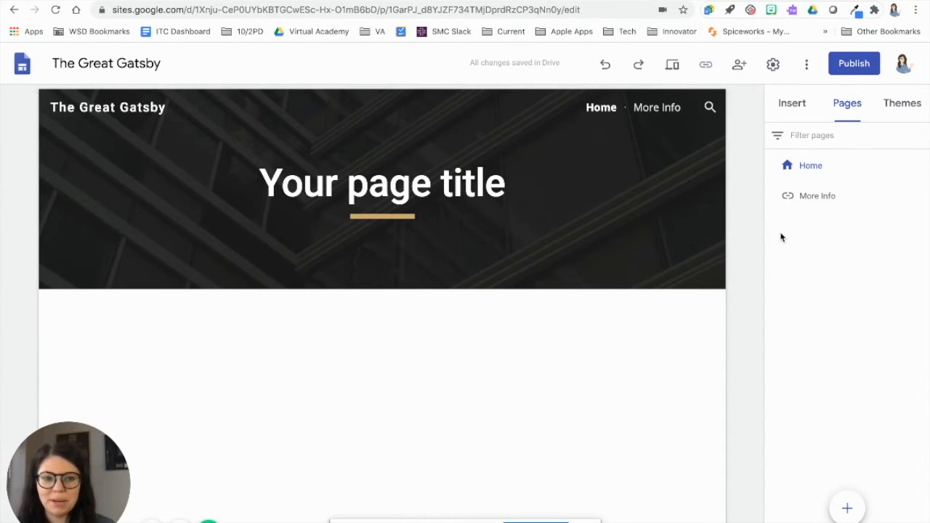
Add a new page named "Characters" to the site.
mouse_move(847, 511)
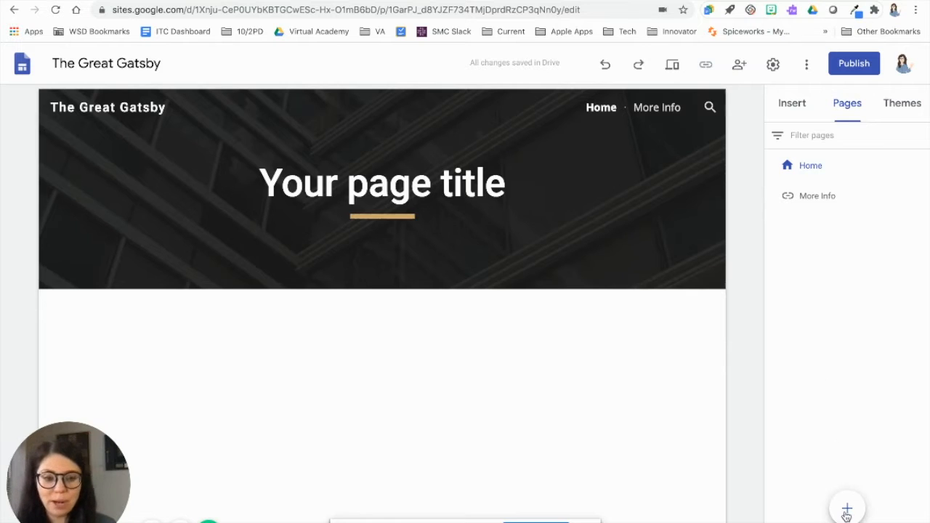
click(848, 511)
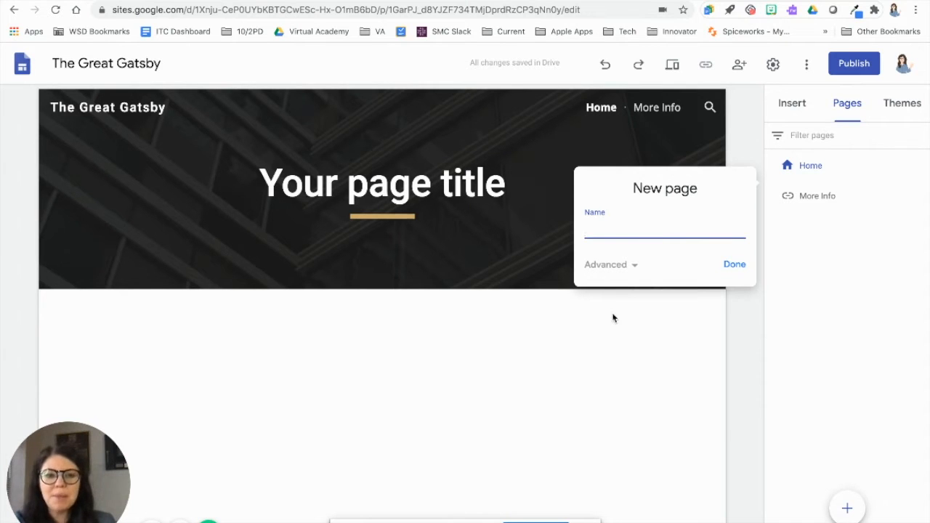
text(Characters)
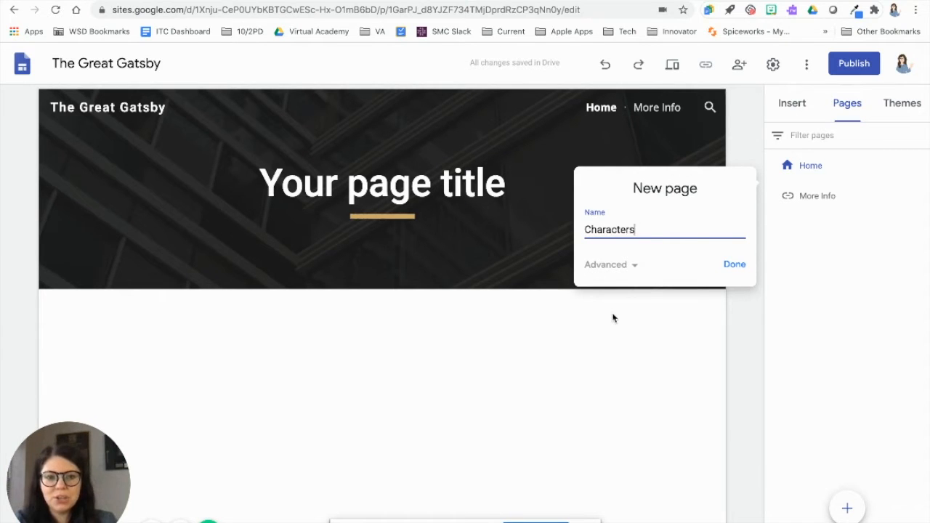
click(735, 266)
Add two more pages to the site, named "Plot" and "Themes".
click(848, 511)
text(Plot)
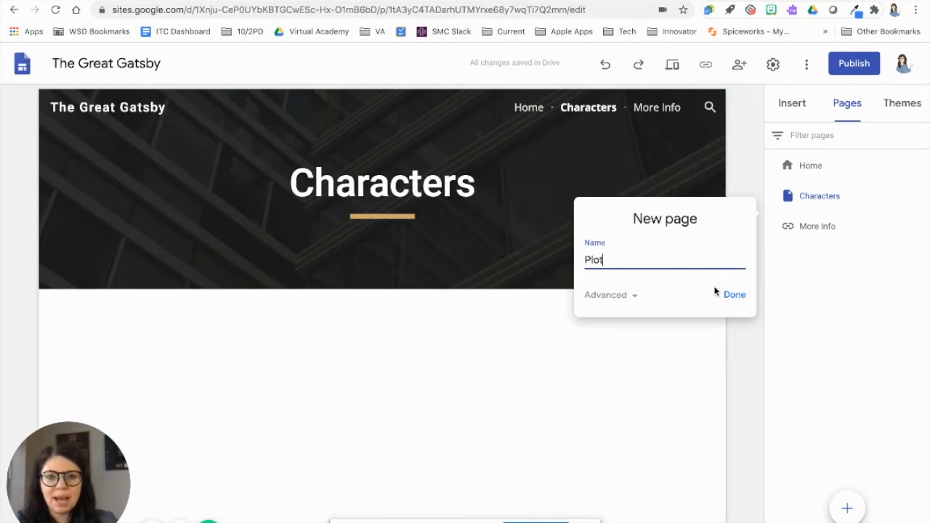
click(733, 295)
click(856, 512)
text(Themes)
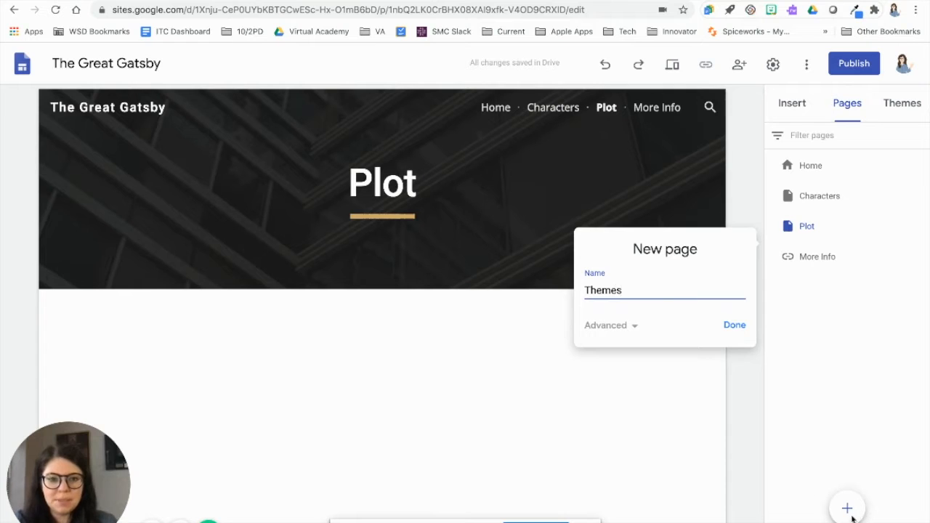
click(735, 325)
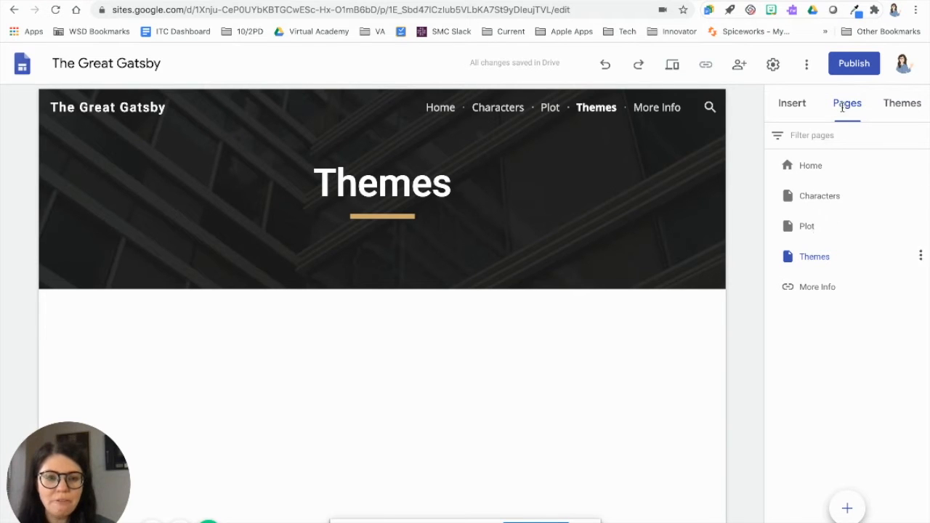
Review the options available for the Characters page.
click(921, 196)
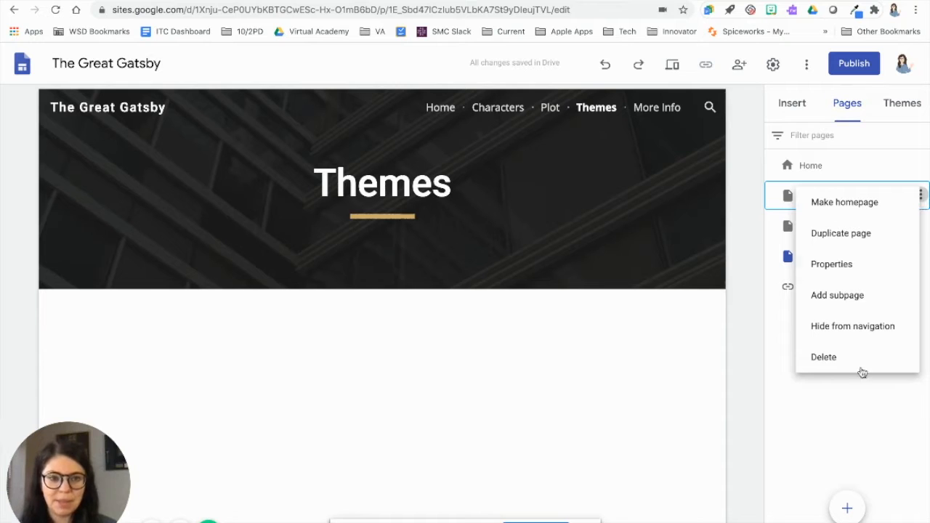
click(841, 430)
Nest the Plot page under Characters, and move it back to the top level between Home and Characters.
mouse_move(845, 231)
mouse_down()
mouse_move(843, 245)
mouse_move(843, 226)
mouse_up()
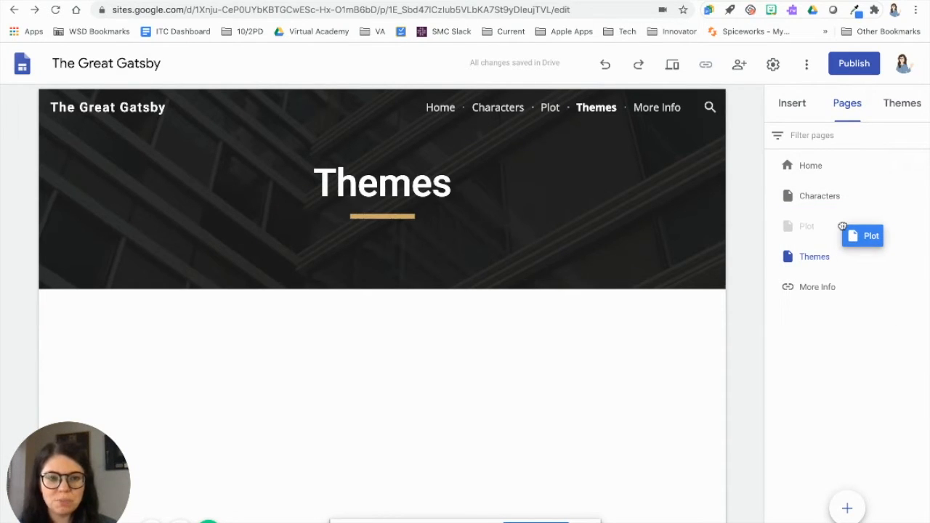
drag(842, 226, 839, 201)
mouse_move(552, 111)
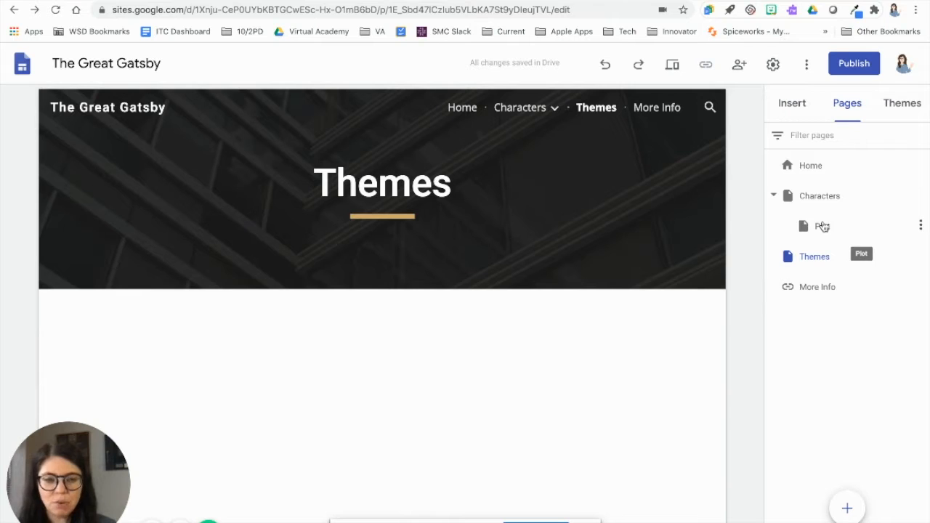
drag(827, 238, 828, 184)
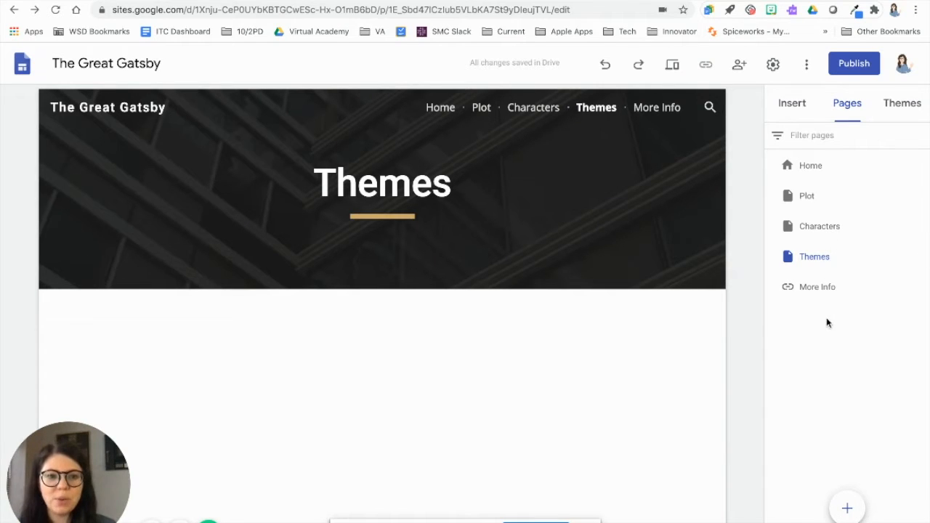
mouse_move(856, 511)
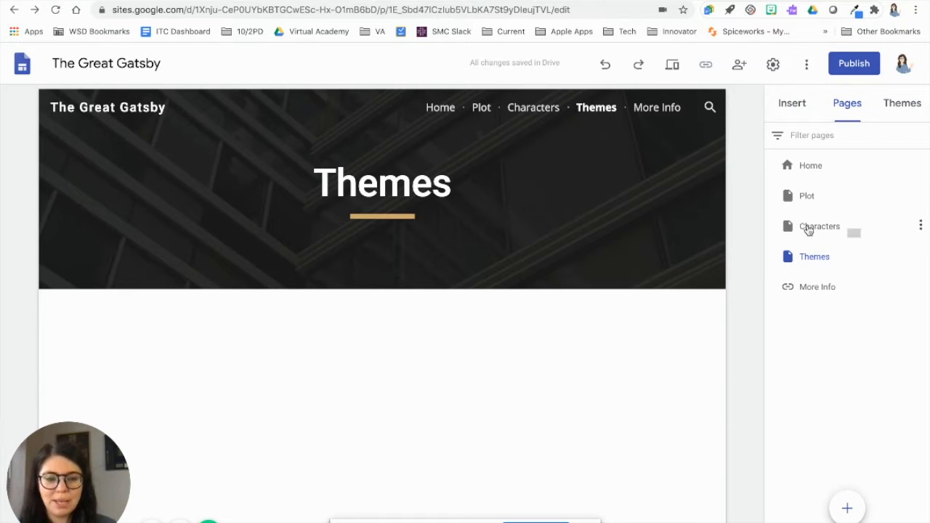
Add a subpage named "Minor Characters" under the Characters page.
click(921, 227)
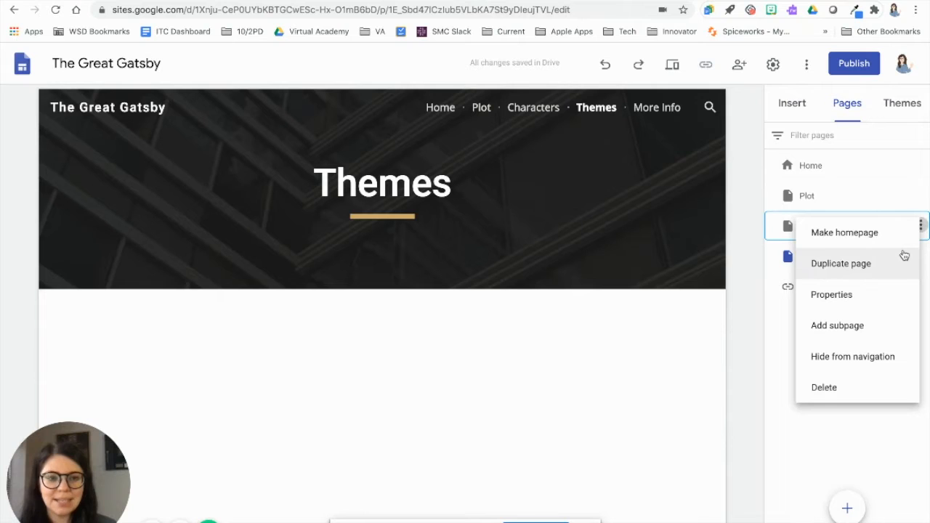
click(878, 324)
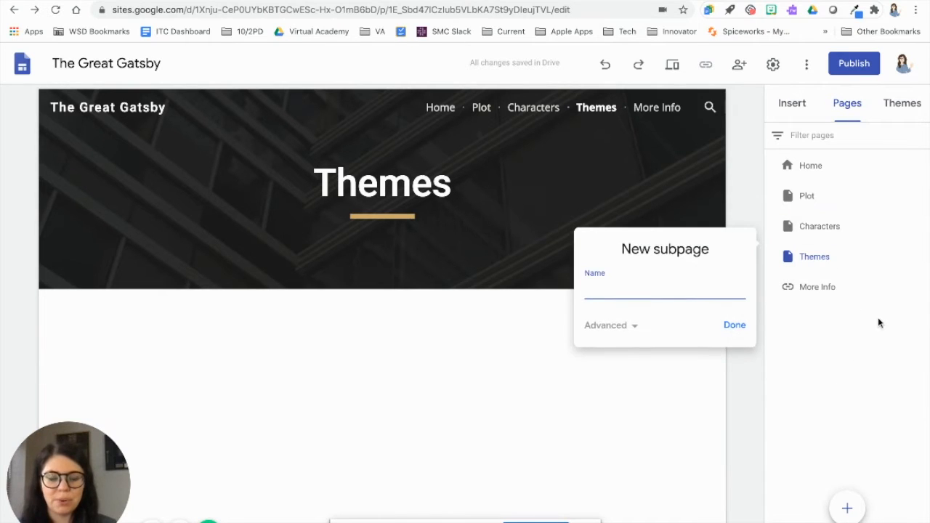
text(Minor Characters)
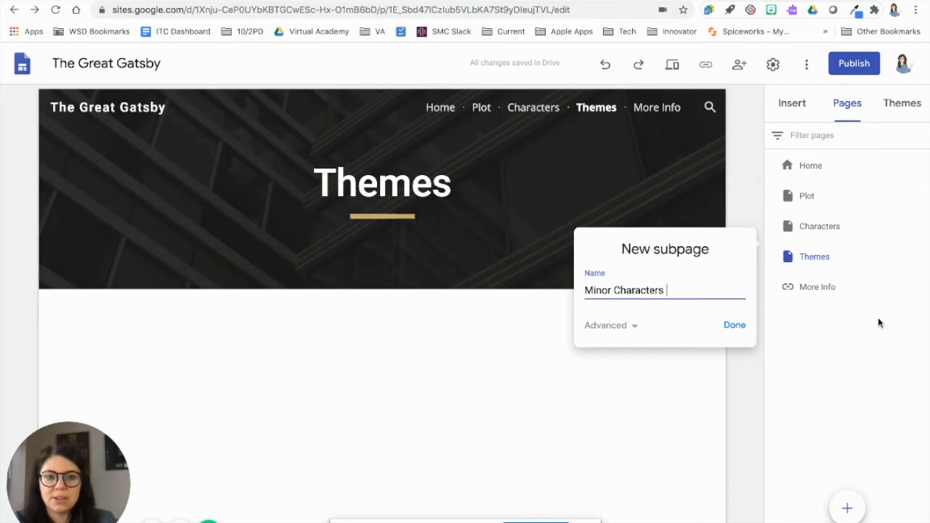
click(735, 328)
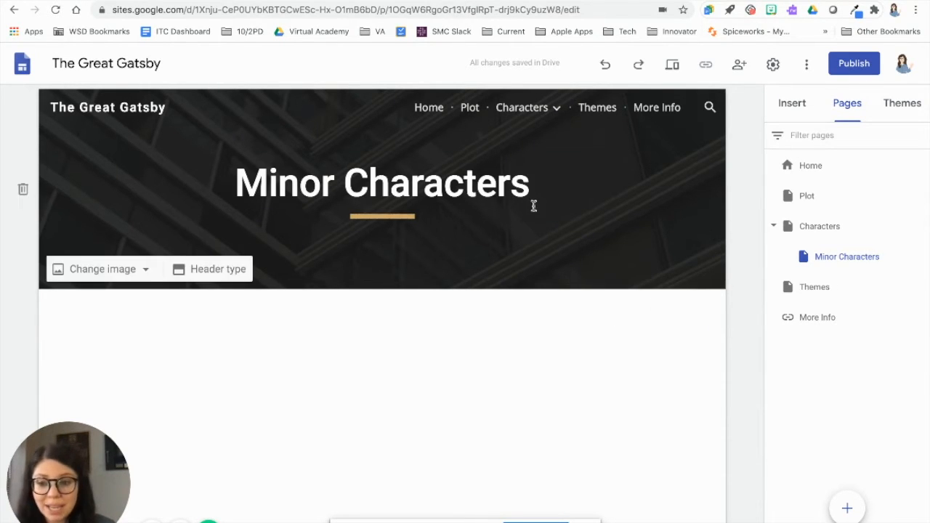
mouse_move(547, 115)
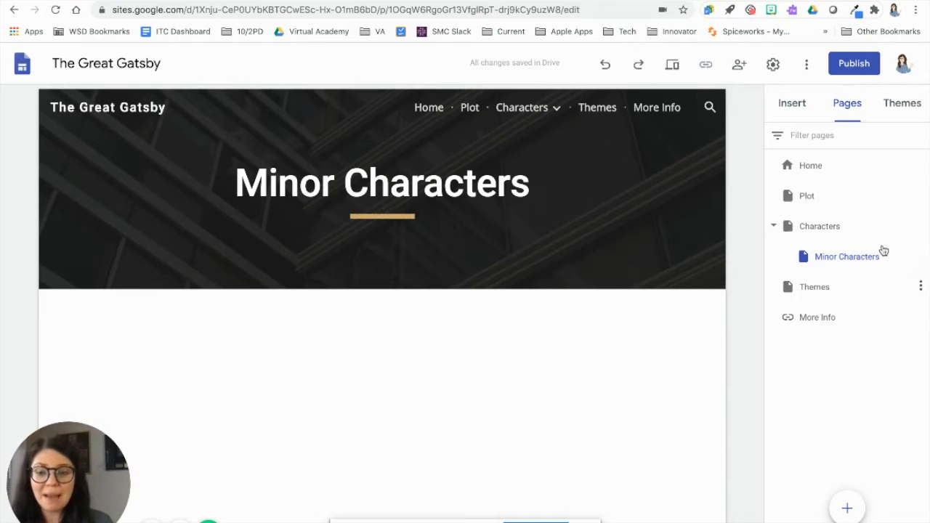
Review the page options for Minor Characters, including hiding it from navigation.
click(922, 258)
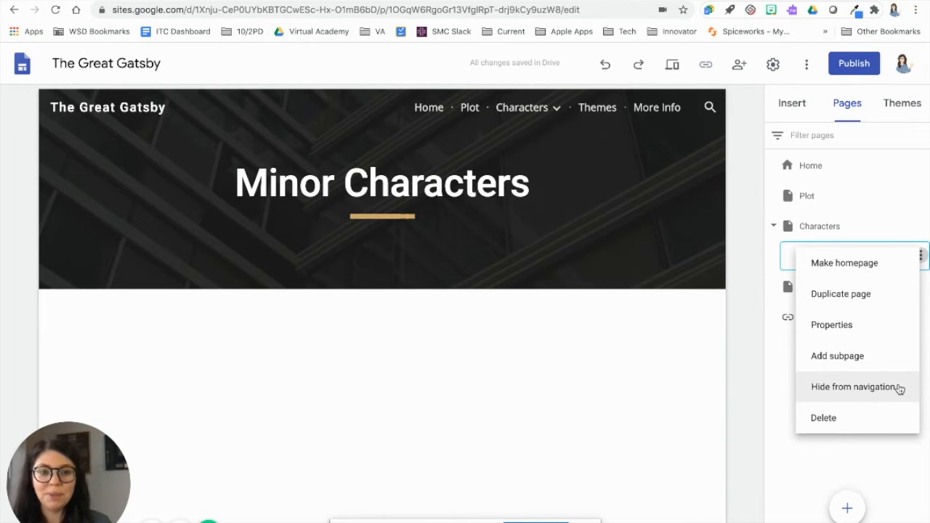
click(882, 464)
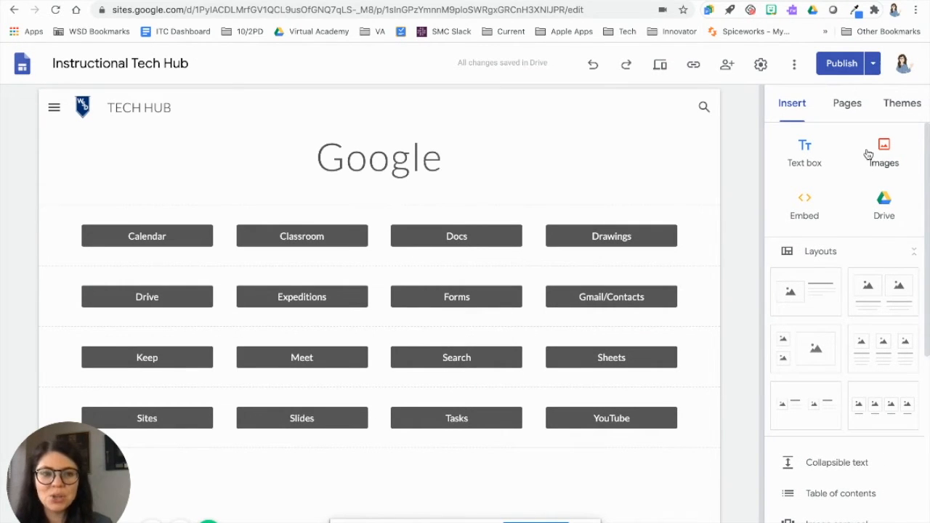
In the Instructional Tech Hub site, examine the subpages under Google and the options for its Chrome page.
click(847, 104)
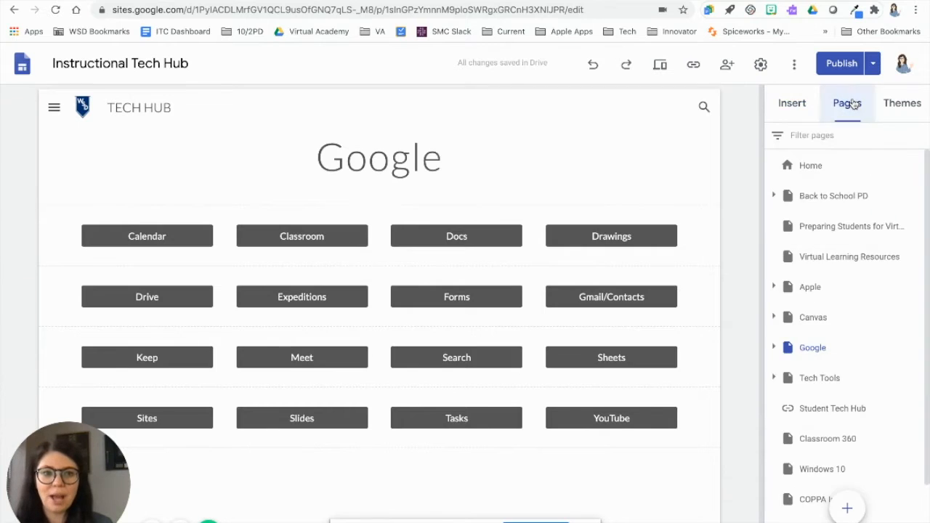
scroll(851, 301, down, 2)
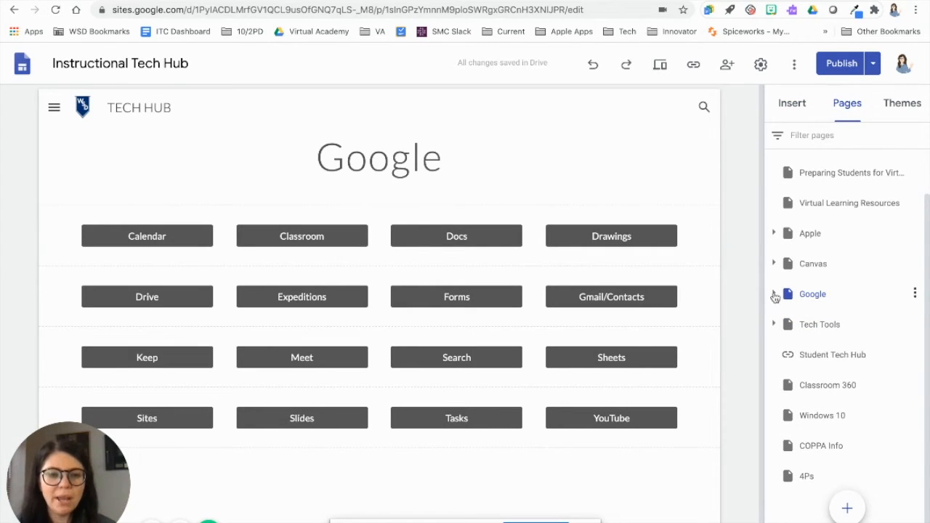
click(775, 297)
scroll(852, 358, down, 2)
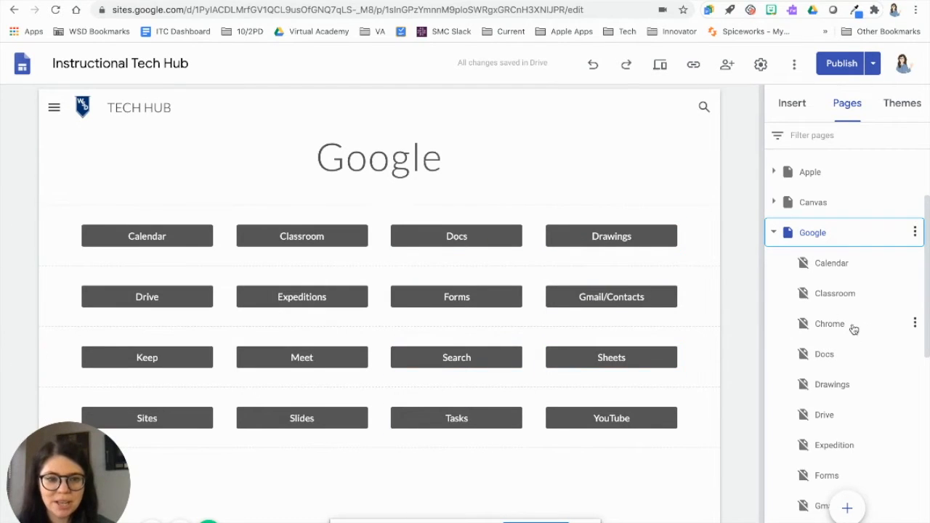
click(916, 323)
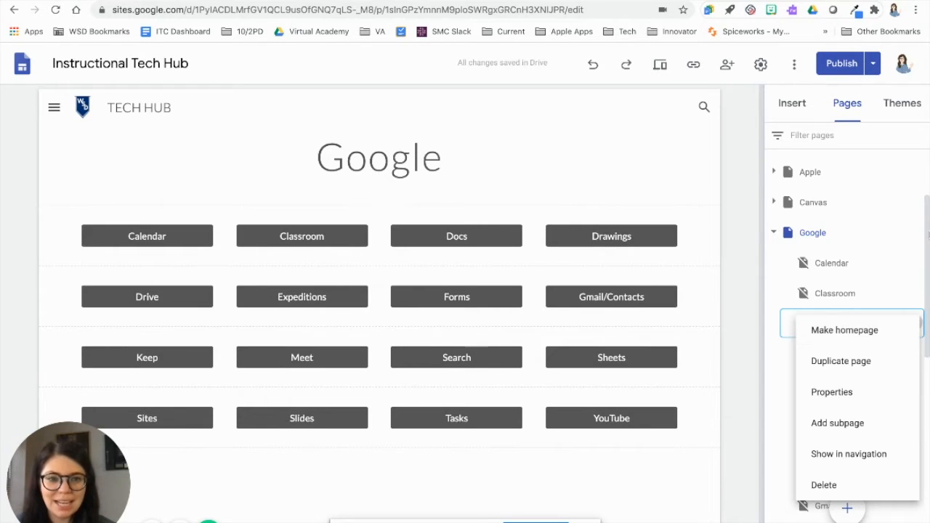
click(474, 269)
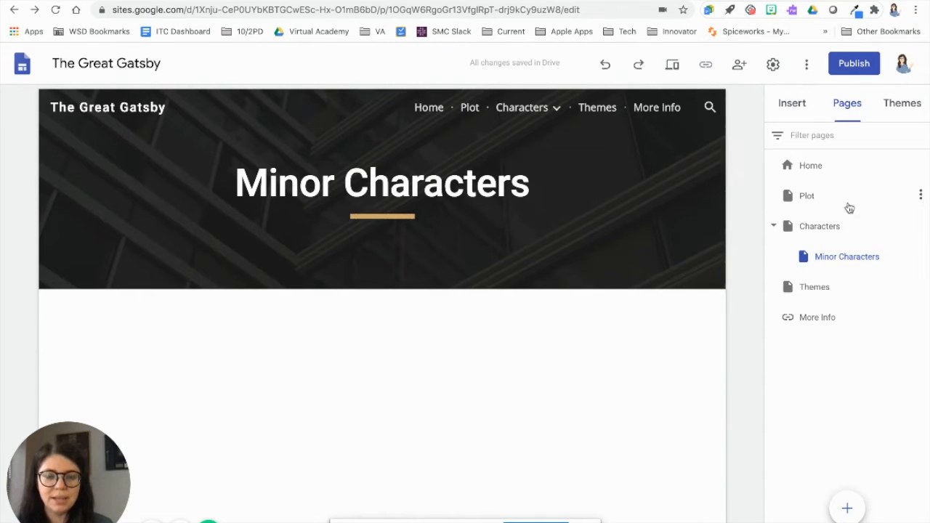
Back in The Great Gatsby site, compare the page options for Characters with those for its Minor Characters subpage.
mouse_move(849, 511)
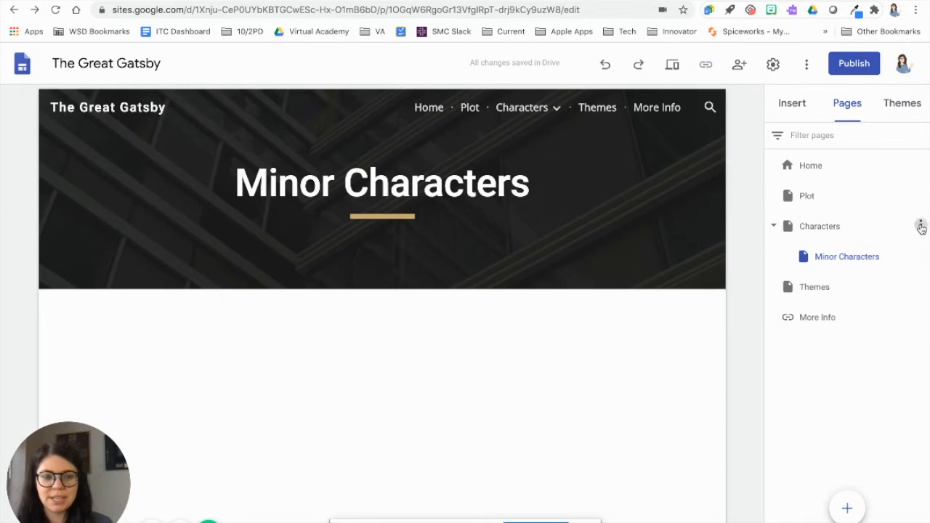
click(921, 227)
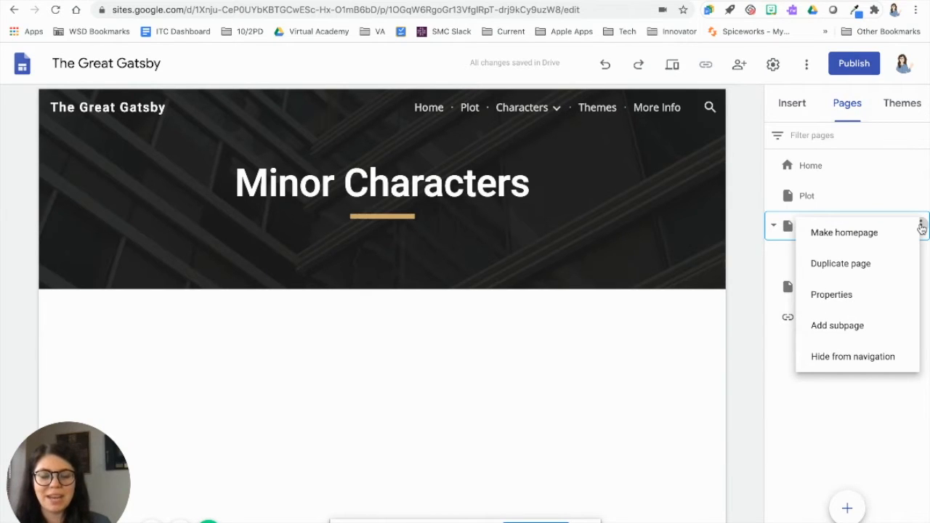
click(850, 401)
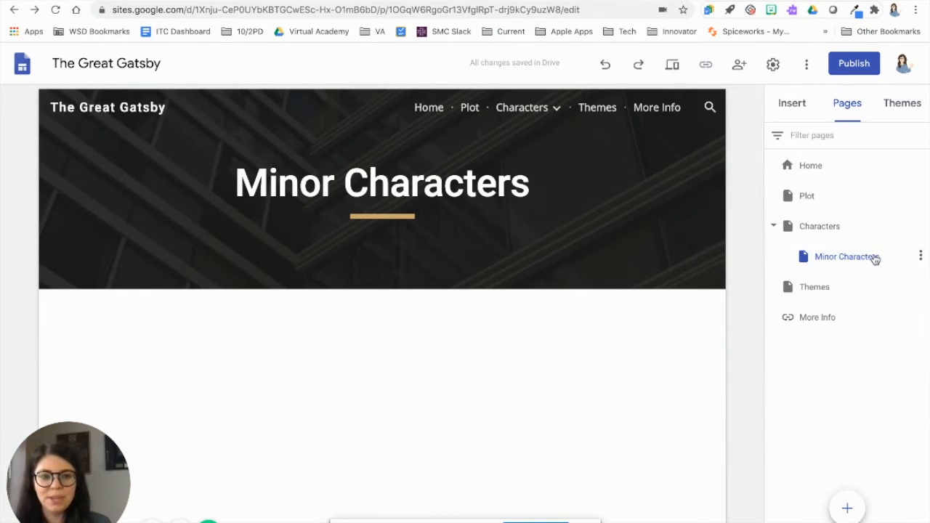
click(921, 257)
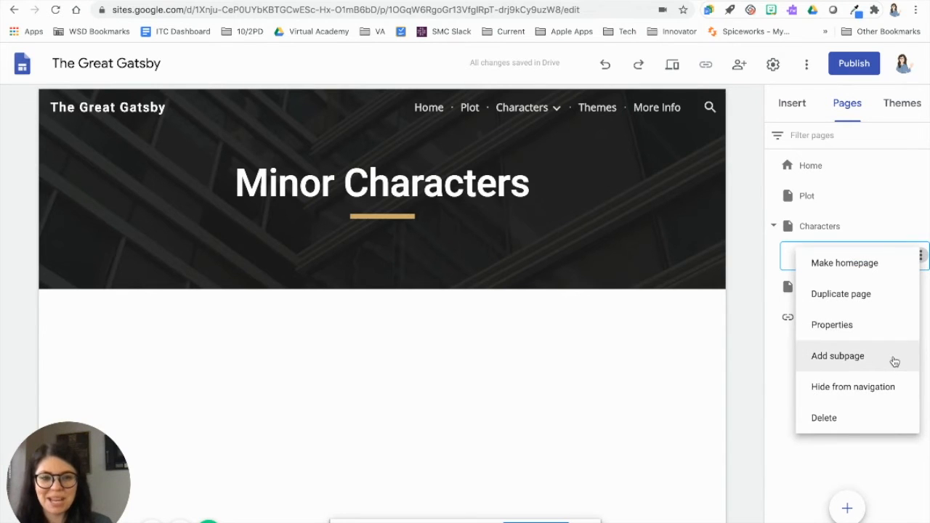
click(776, 365)
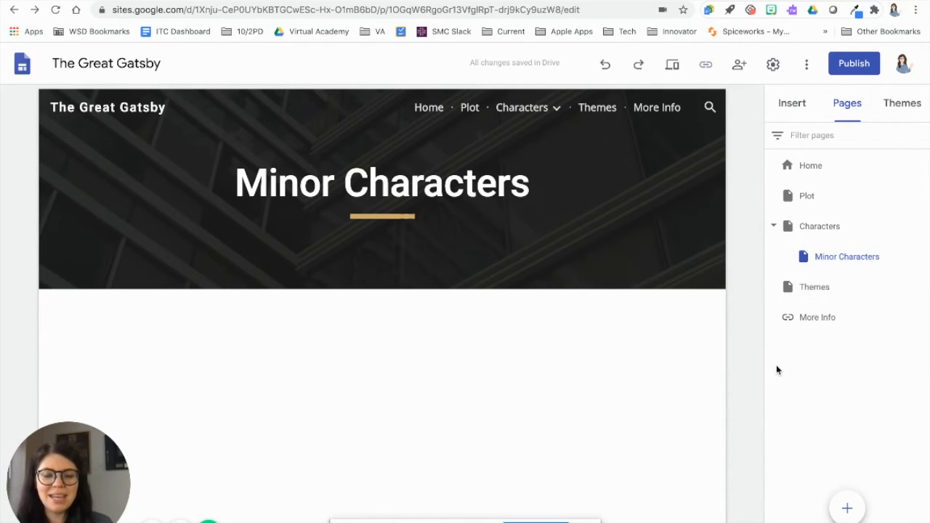
mouse_move(845, 257)
mouse_down()
mouse_move(837, 290)
mouse_move(827, 227)
mouse_move(837, 260)
mouse_up()
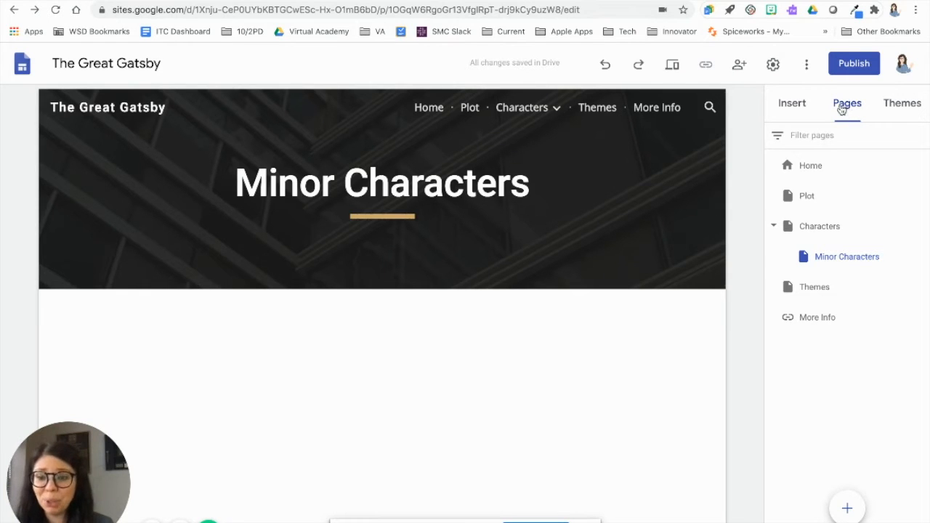
Browse the content elements and layouts that can be inserted into the page.
click(800, 106)
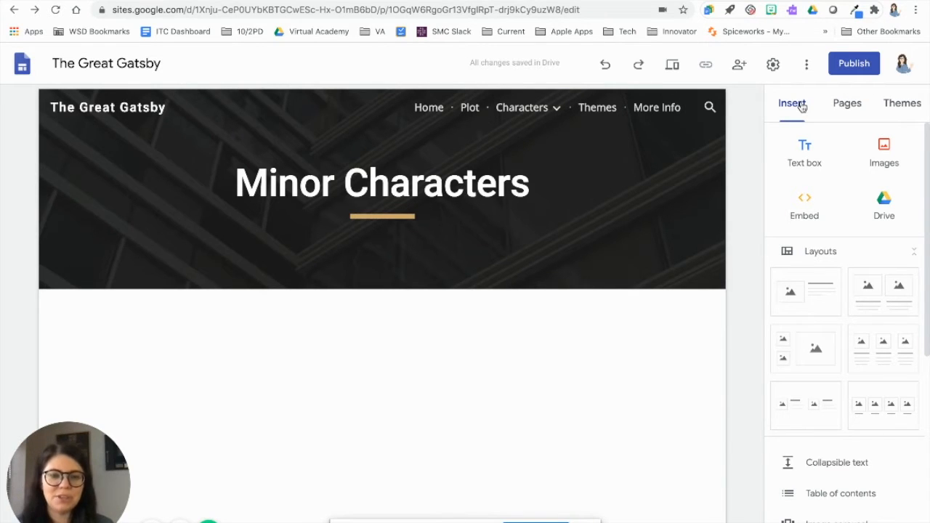
scroll(857, 228, down, 5)
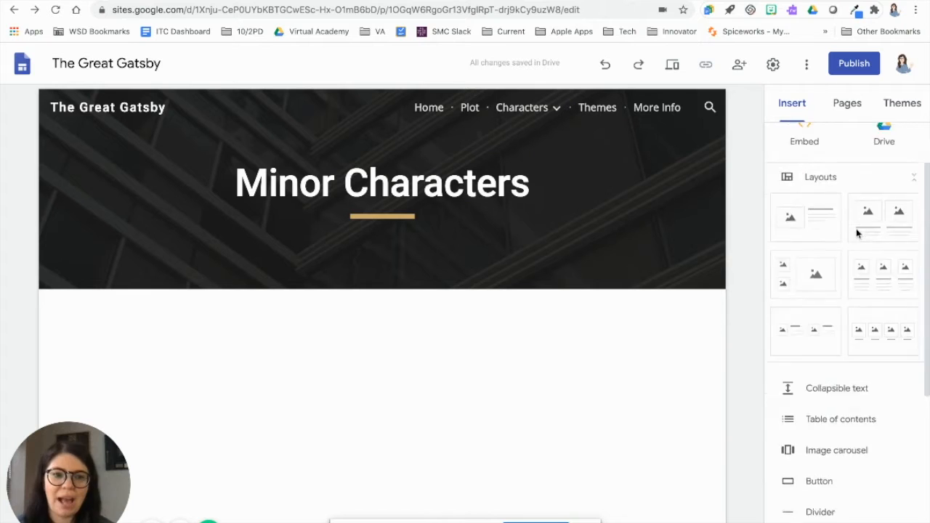
scroll(857, 232, up, 5)
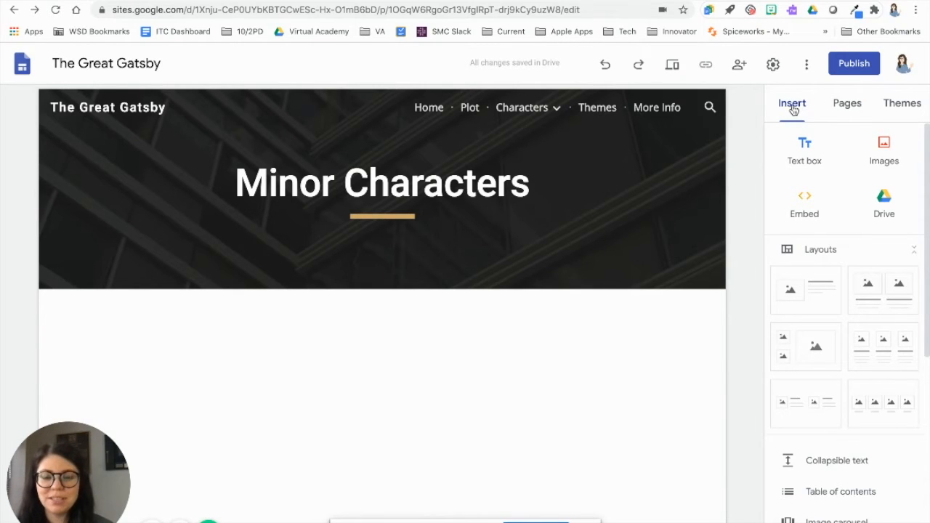
Open the Home page and examine the editable site document name and the site title in the header.
click(429, 108)
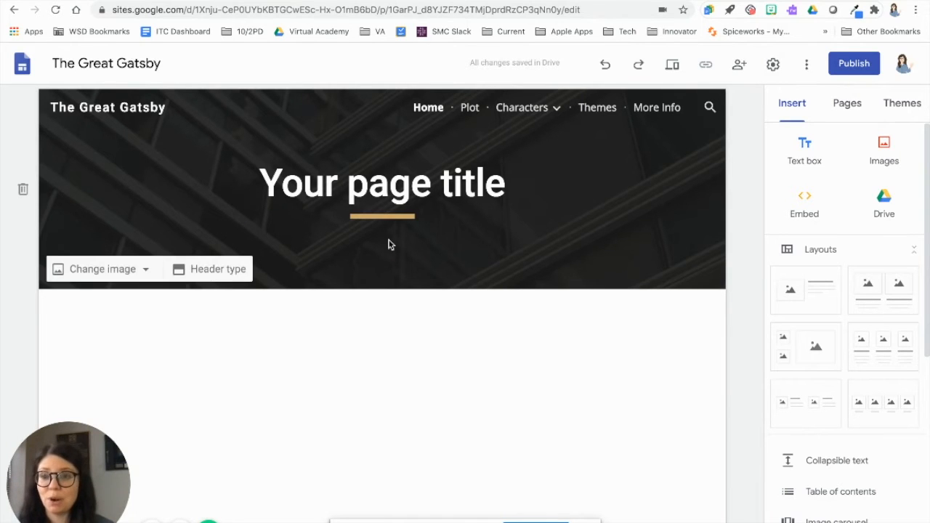
click(120, 63)
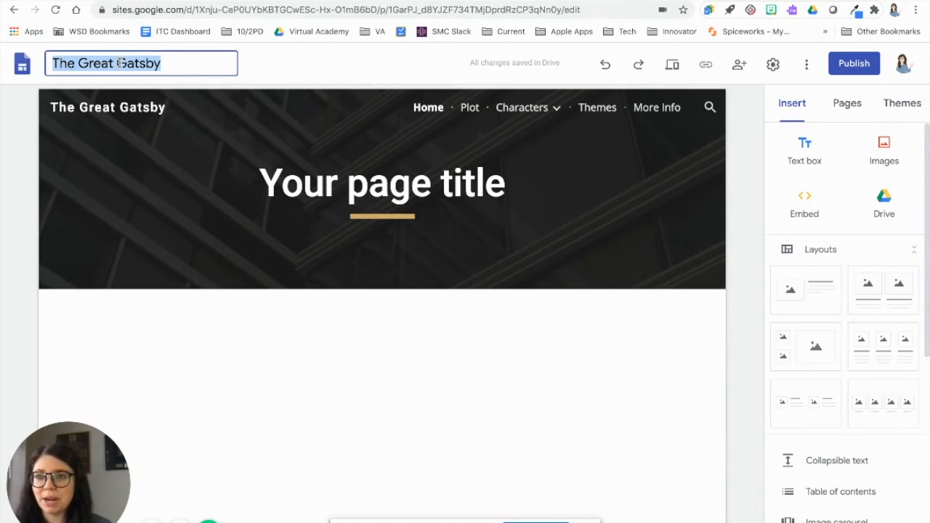
click(151, 85)
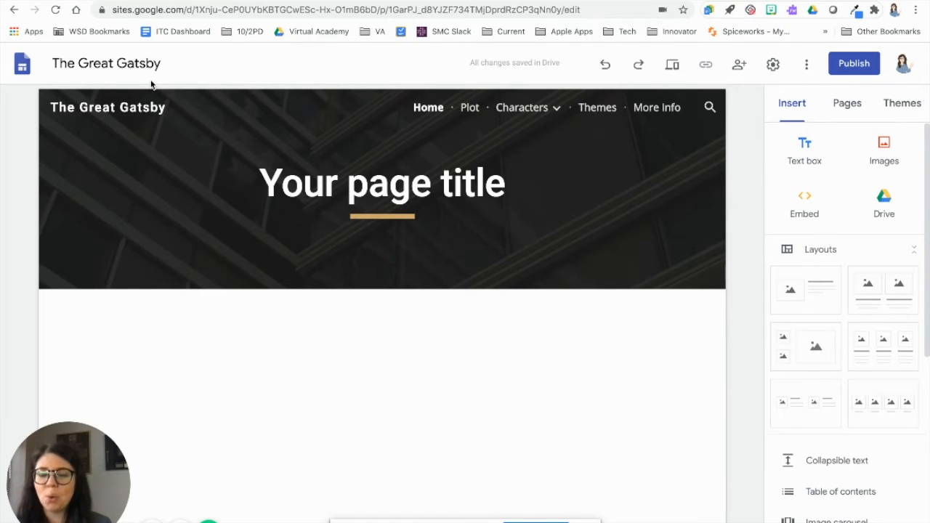
triple_click(128, 62)
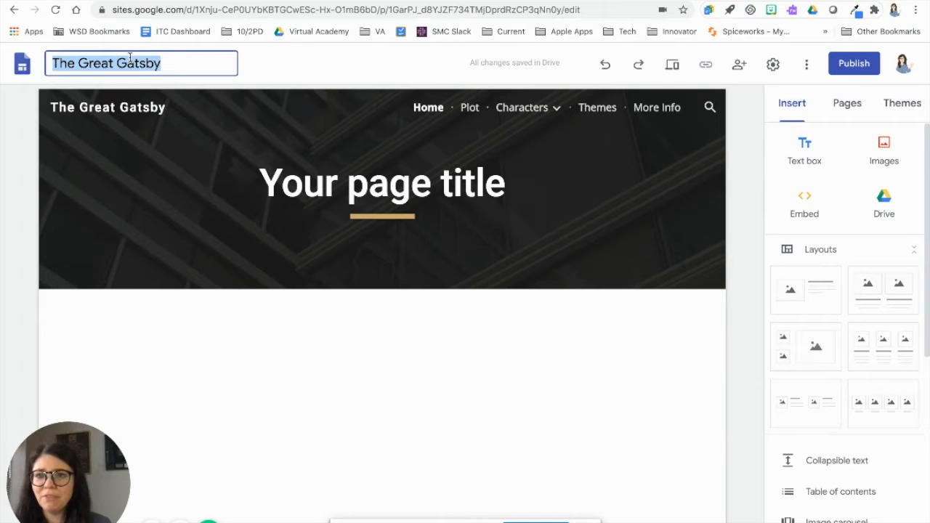
click(135, 102)
triple_click(135, 102)
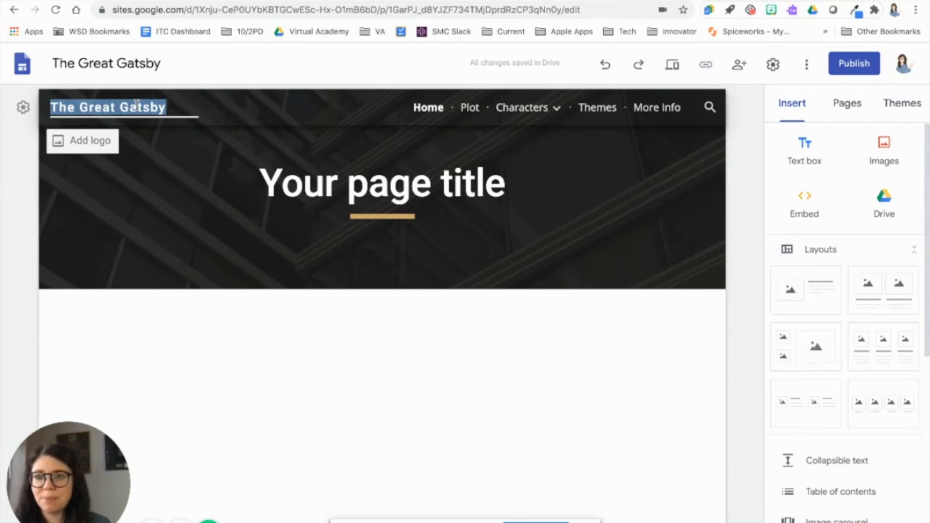
click(162, 148)
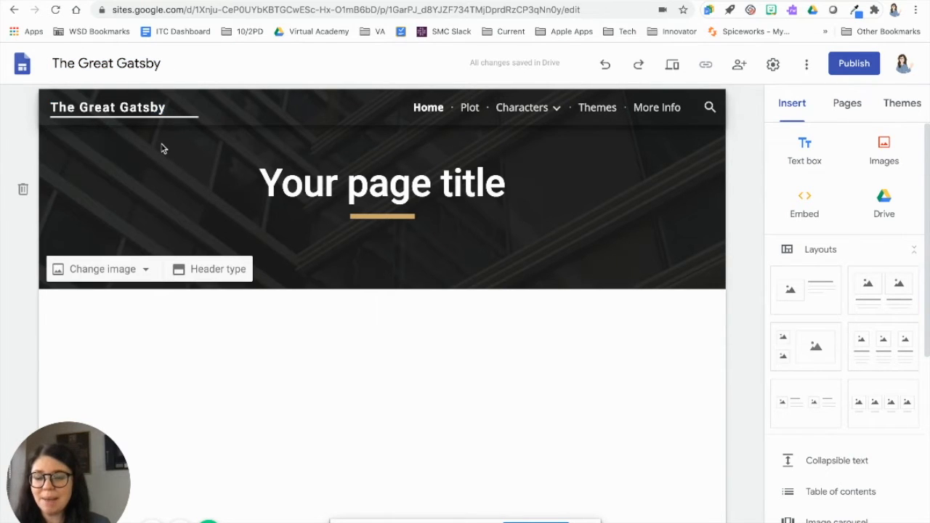
triple_click(119, 107)
click(155, 166)
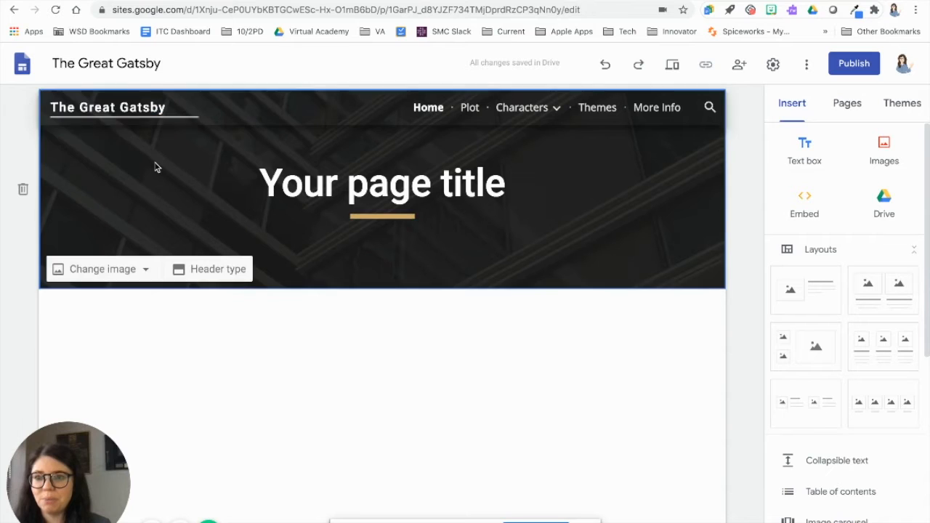
Review the brand image settings for adding a logo and favicon, leaving both unset.
click(118, 107)
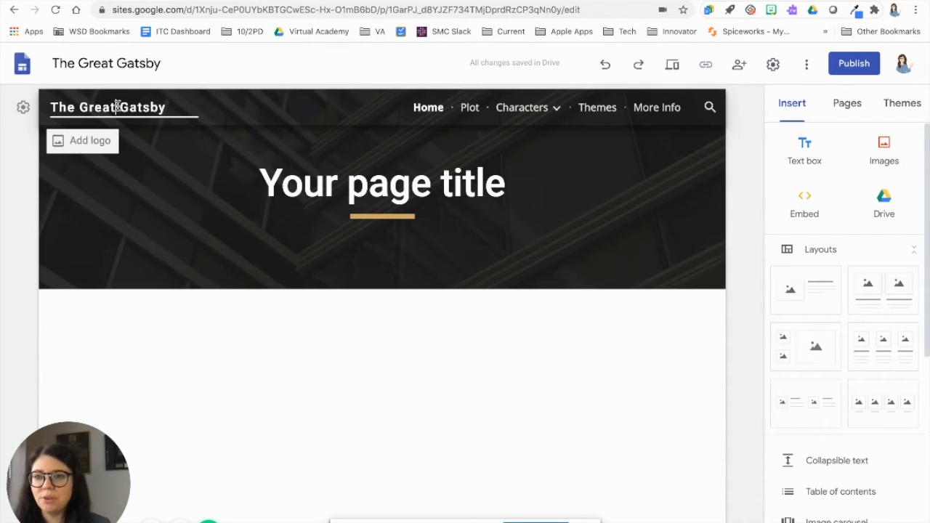
click(88, 142)
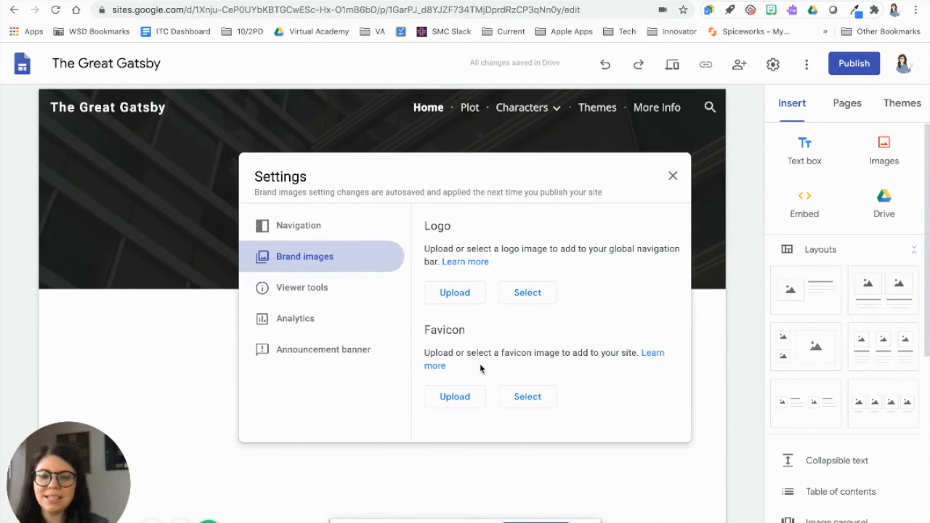
click(208, 347)
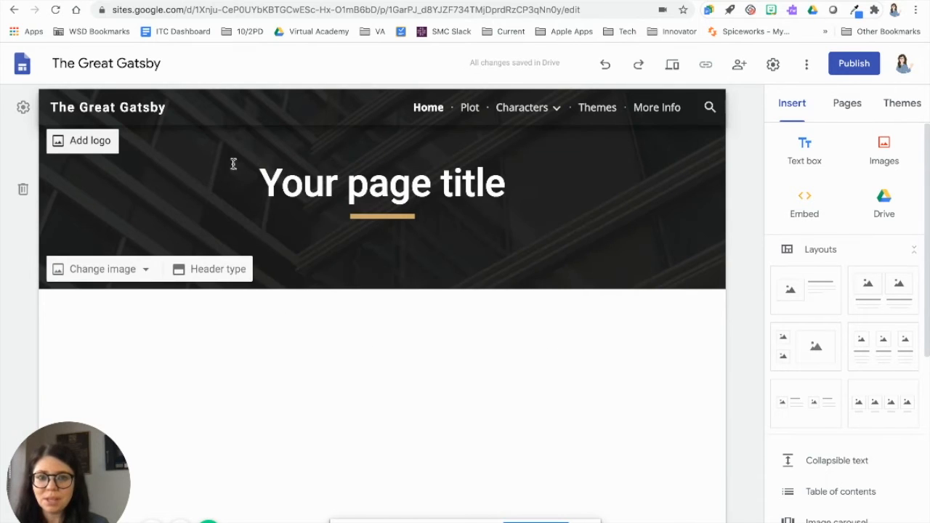
Open the site's navigation settings and examine the navigation mode option.
click(23, 108)
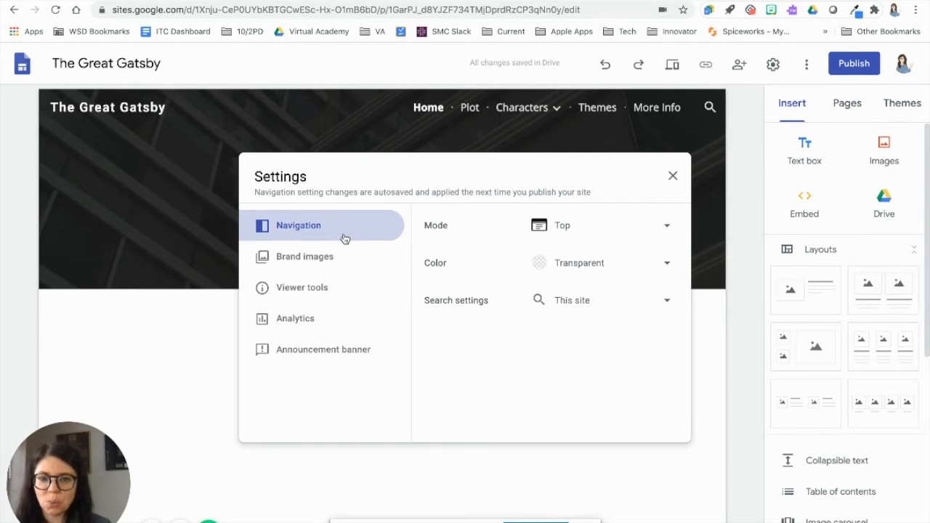
click(544, 226)
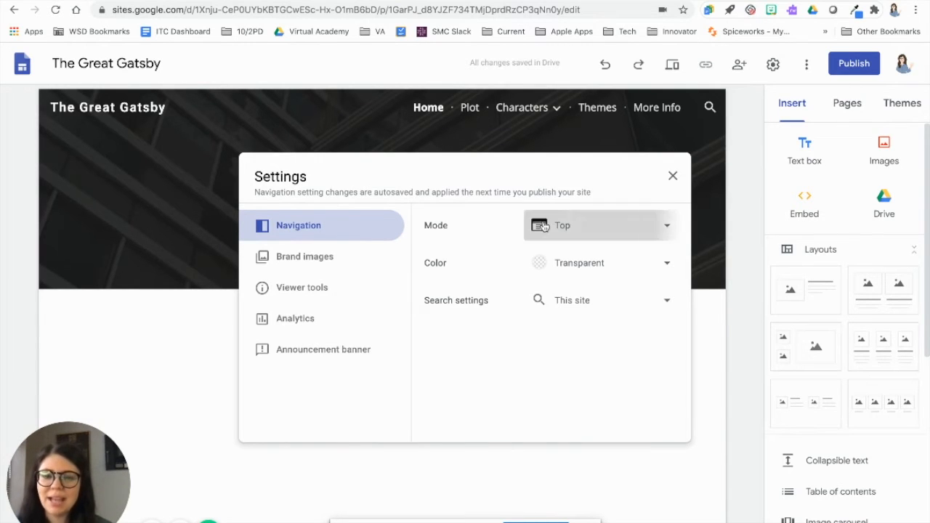
click(470, 179)
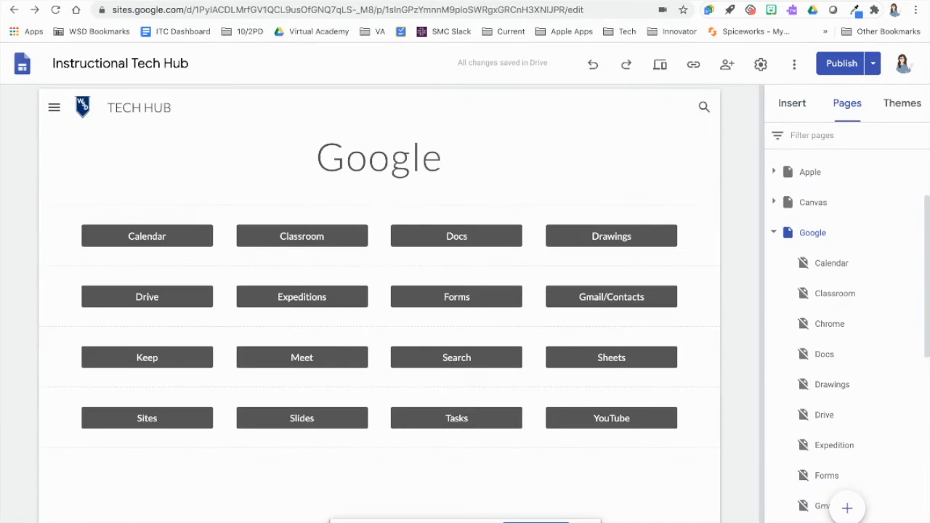
Switch to the Instructional Tech Hub site and preview its Google page at large-screen size to examine the side navigation.
click(660, 67)
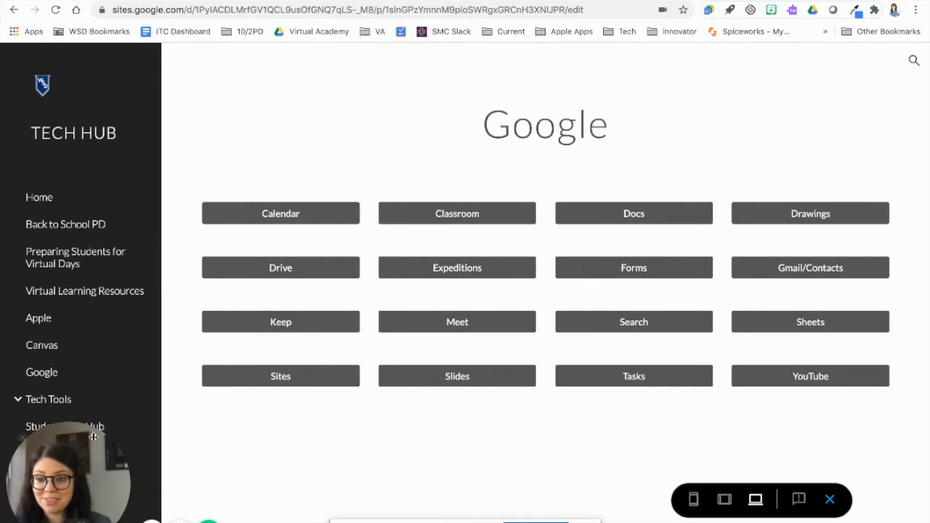
mouse_move(78, 468)
mouse_down()
mouse_move(92, 481)
mouse_move(74, 469)
mouse_up()
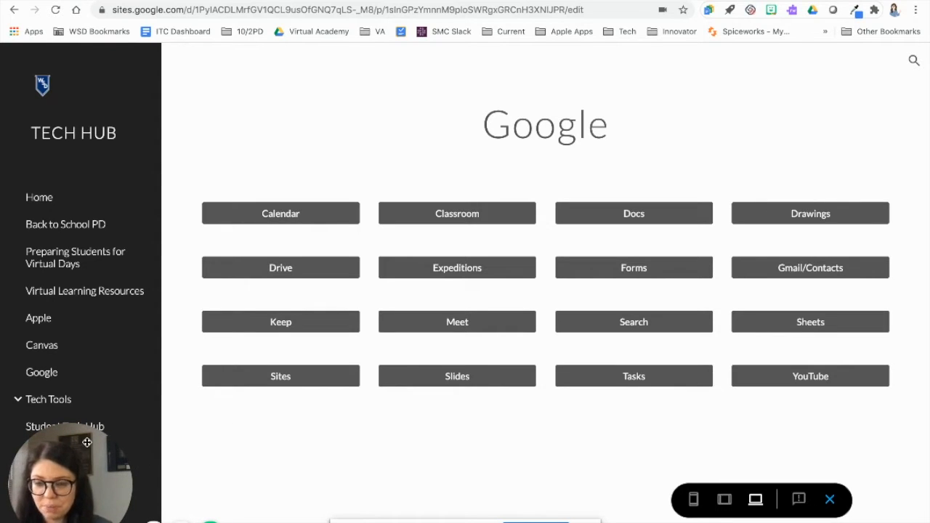
drag(80, 448, 251, 442)
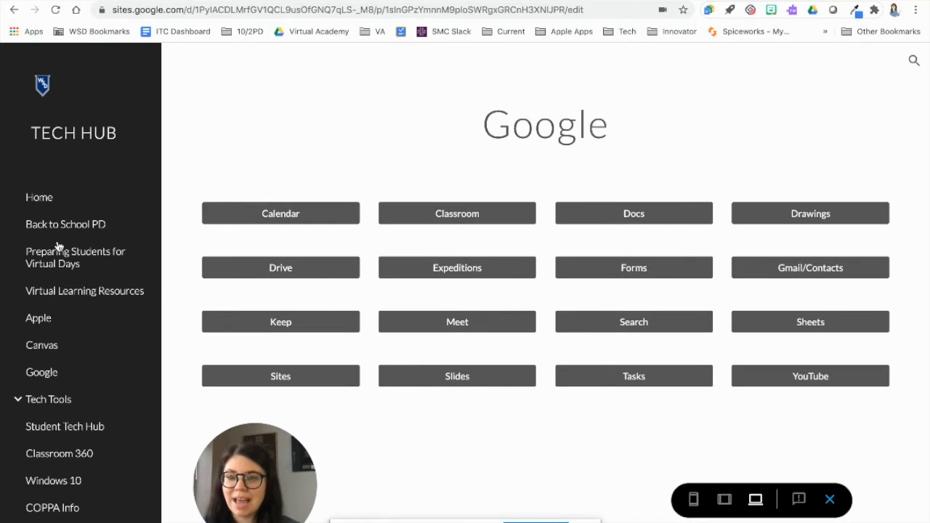
drag(221, 447, 113, 456)
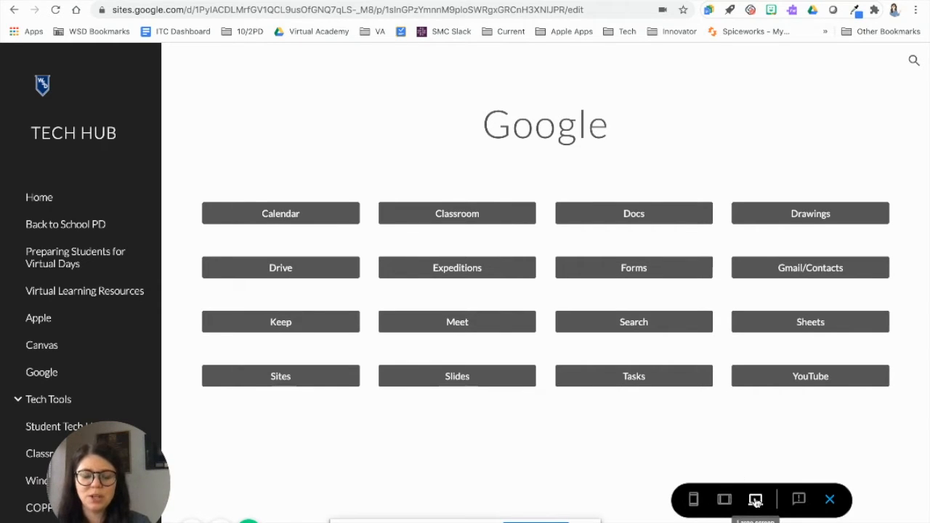
Preview the Google page at tablet and phone sizes, and expand the phone view's navigation menu to examine its pages.
click(725, 500)
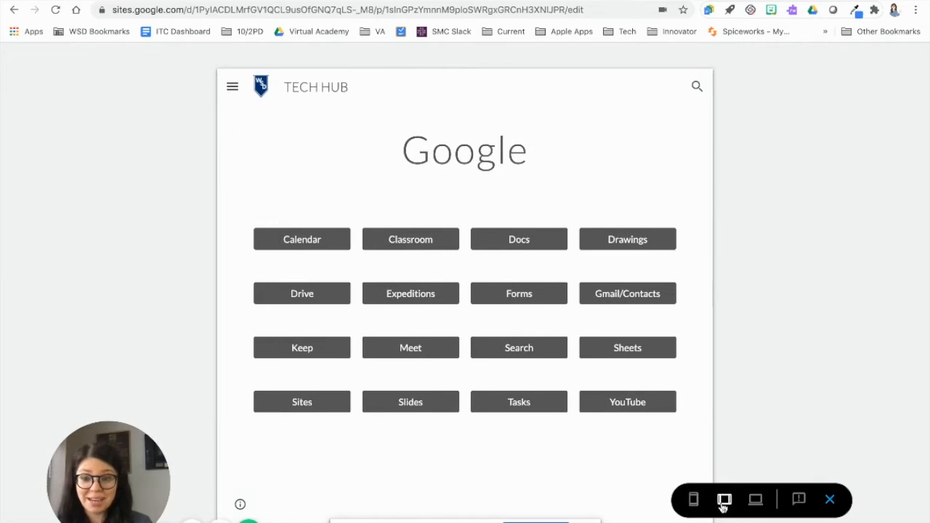
click(694, 500)
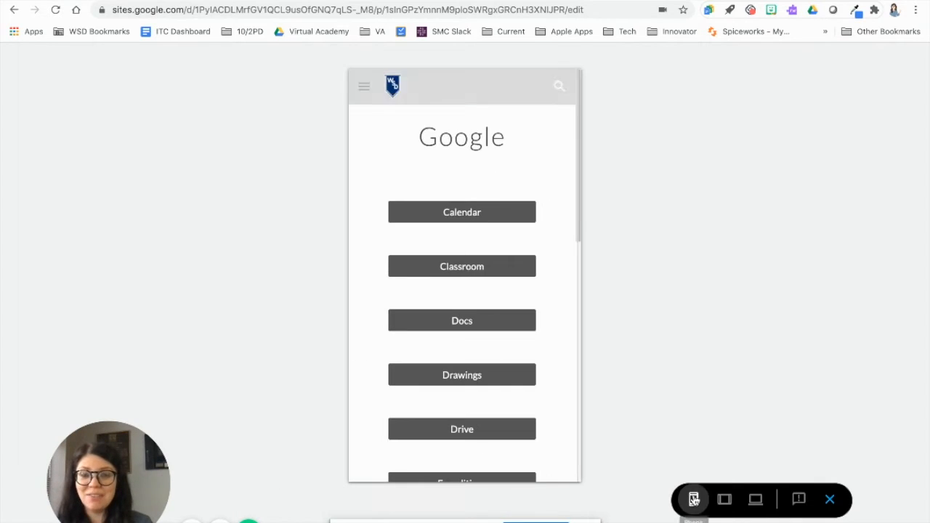
click(366, 87)
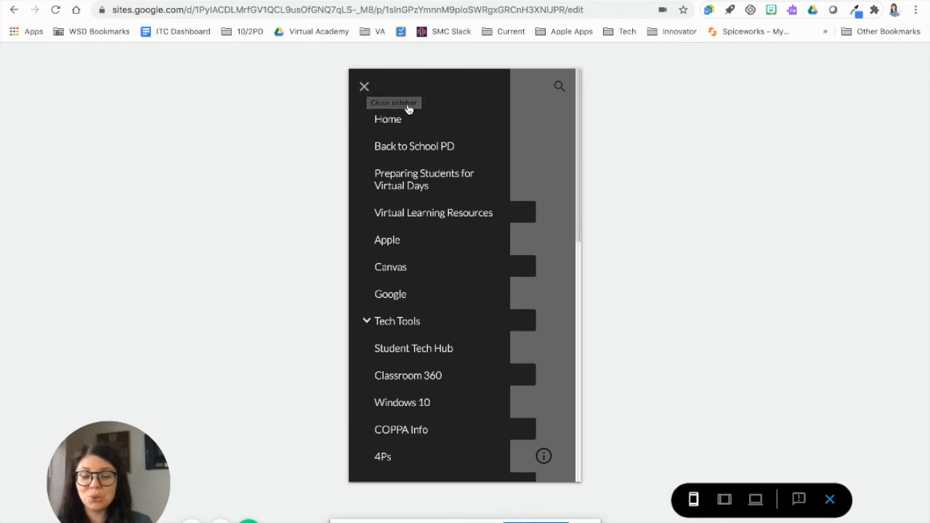
scroll(450, 269, down, 2)
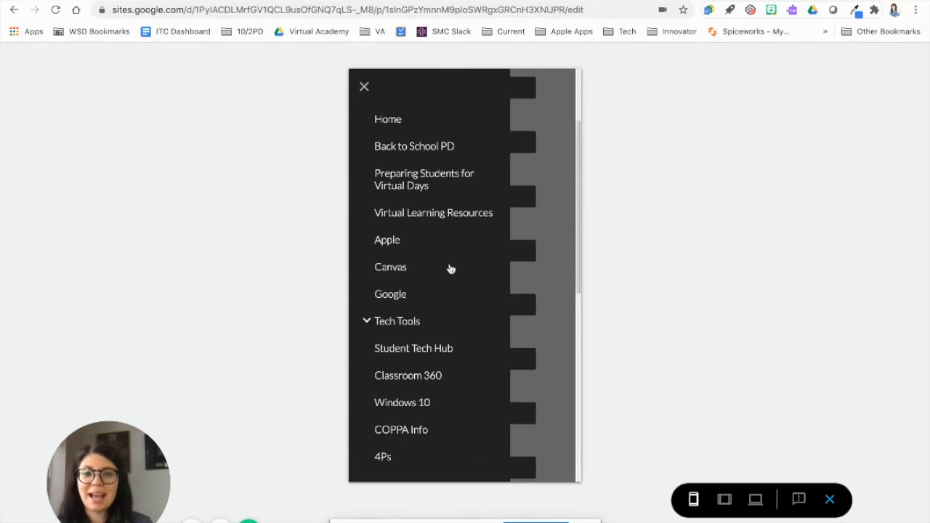
scroll(451, 269, up, 3)
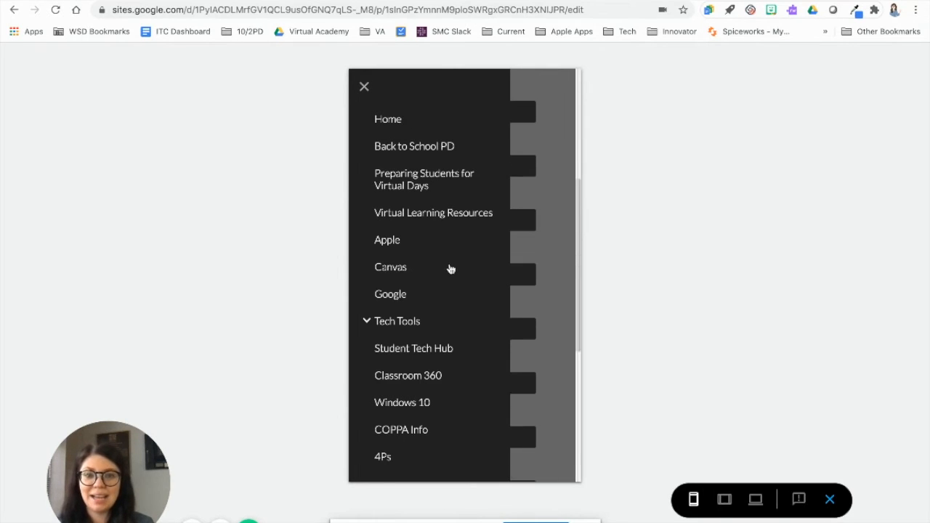
Open the Back to School PD page in the phone preview and look through its content layout.
click(404, 150)
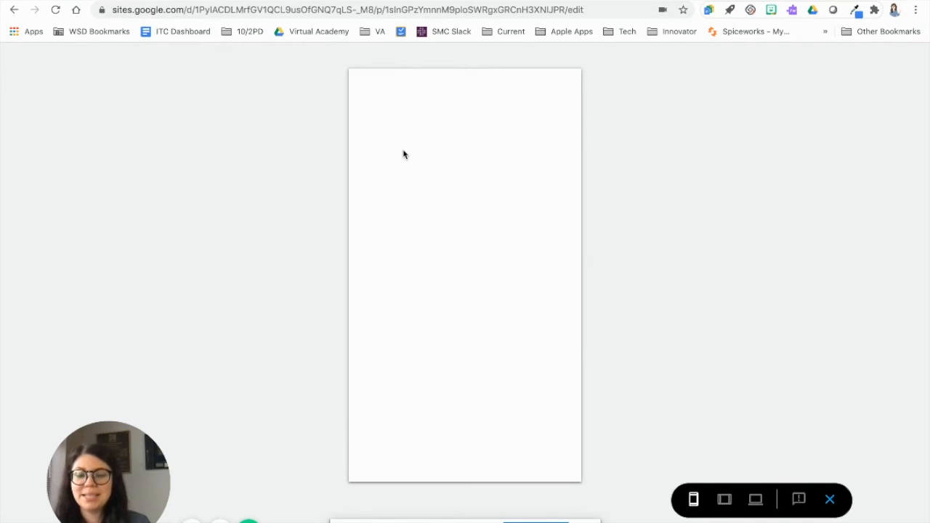
scroll(435, 275, down, 2)
scroll(432, 272, down, 14)
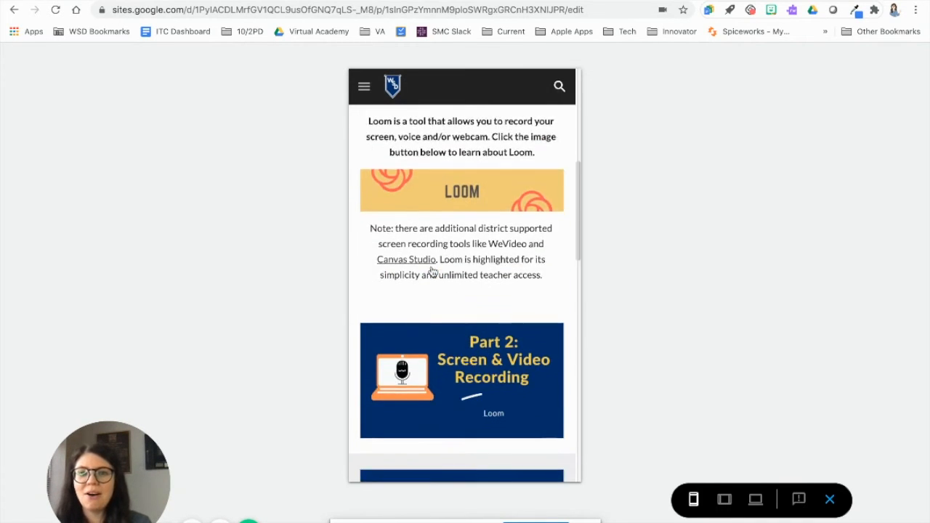
scroll(432, 272, down, 3)
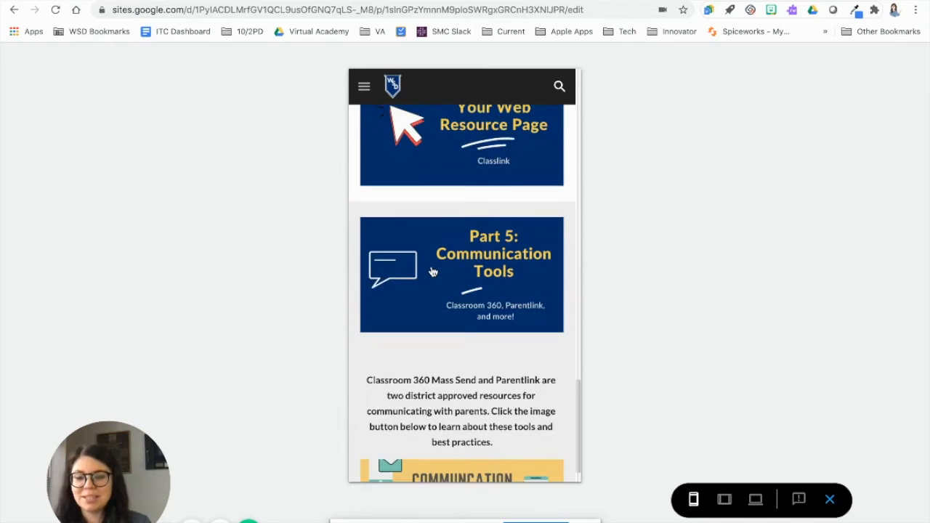
scroll(433, 272, up, 18)
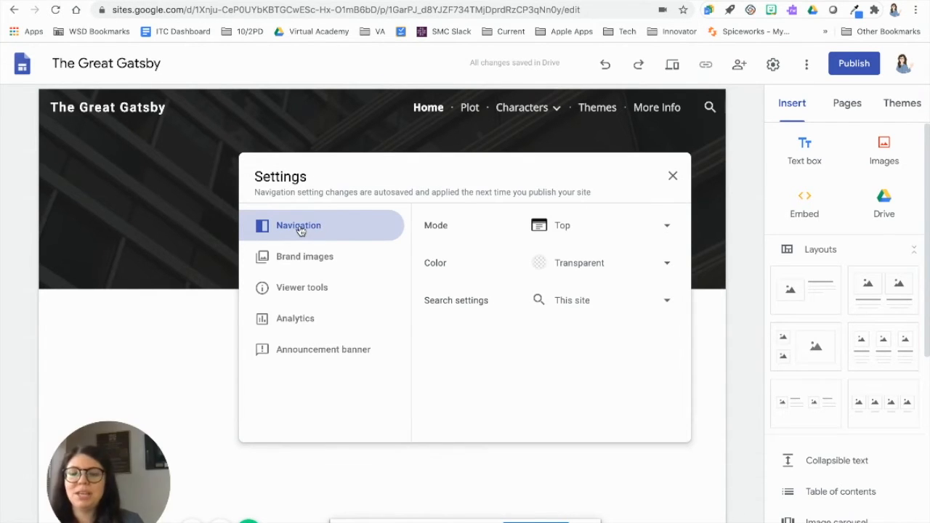
Back in The Great Gatsby site, review the navigation mode and color choices without changing them, and inspect the editable site title.
click(611, 223)
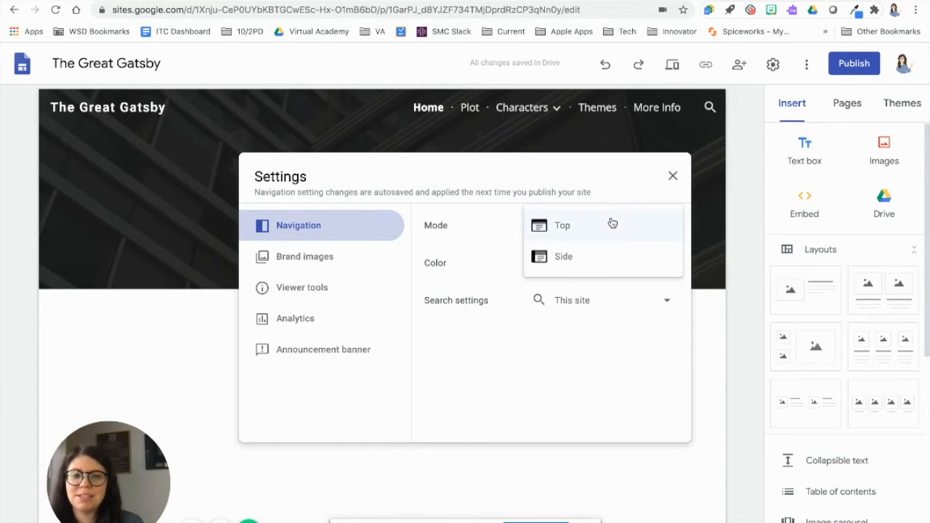
click(472, 369)
click(587, 263)
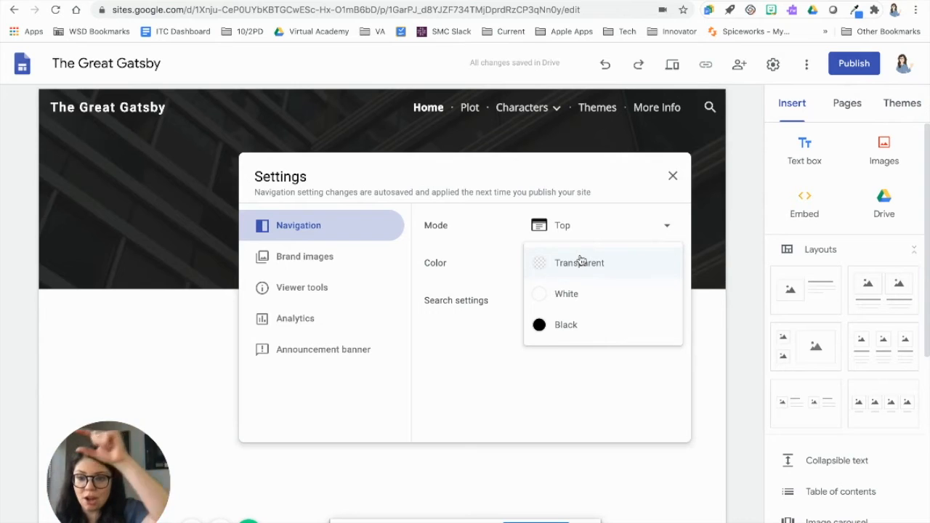
click(462, 387)
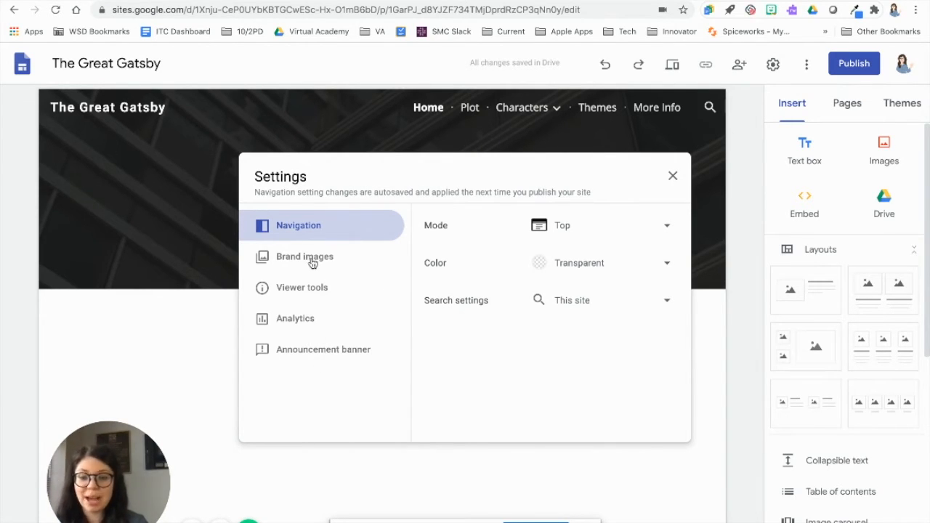
click(676, 173)
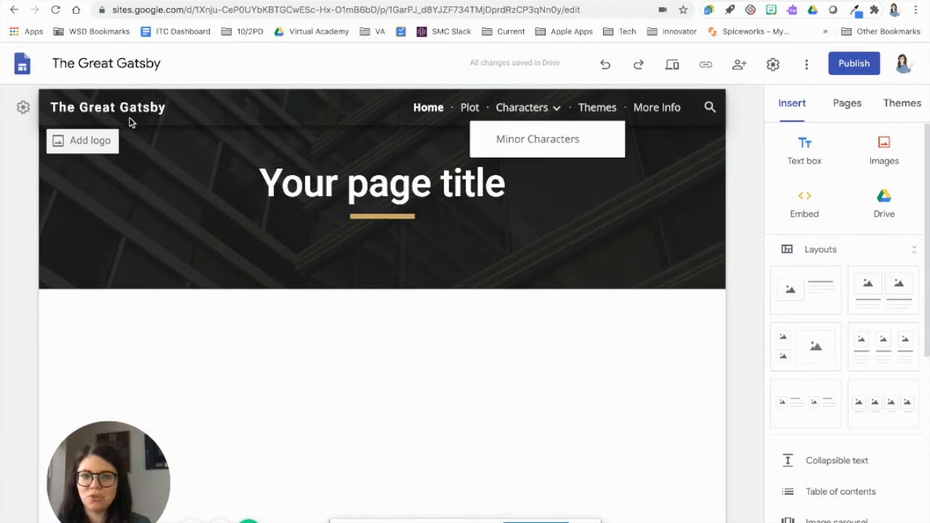
triple_click(97, 109)
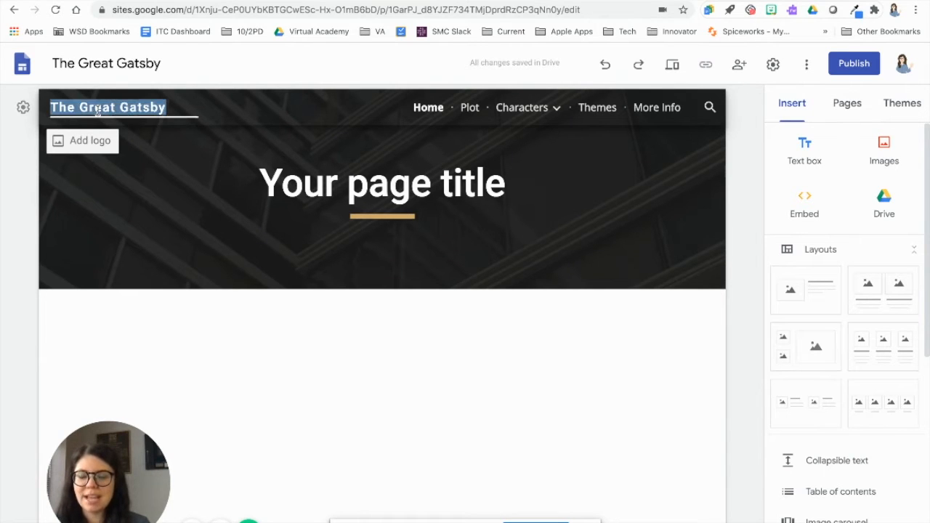
click(93, 195)
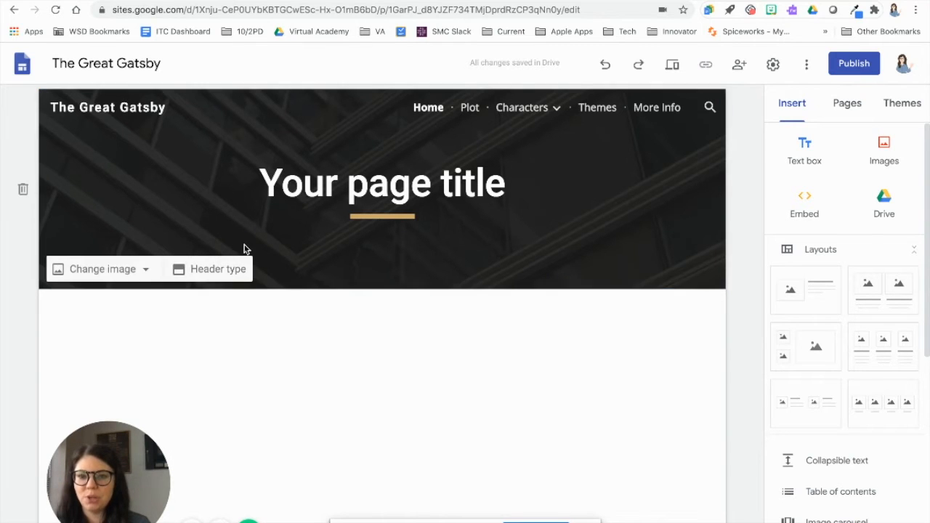
Try the Cover, Large banner, Banner and Title only header types on the Home page.
click(221, 271)
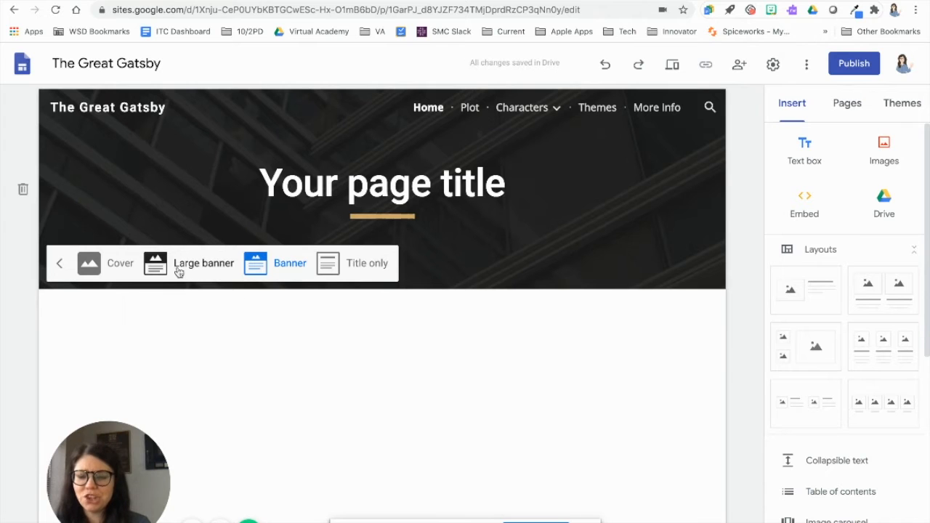
click(120, 263)
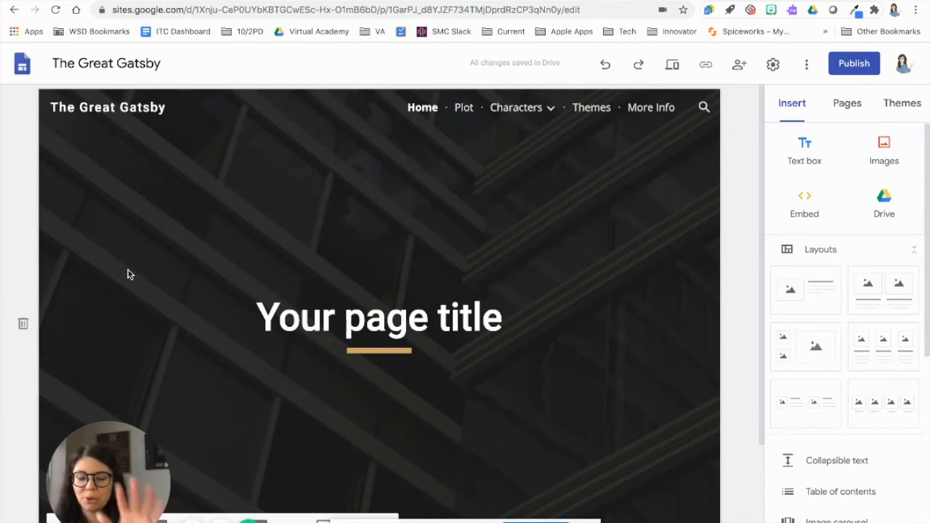
scroll(128, 274, down, 2)
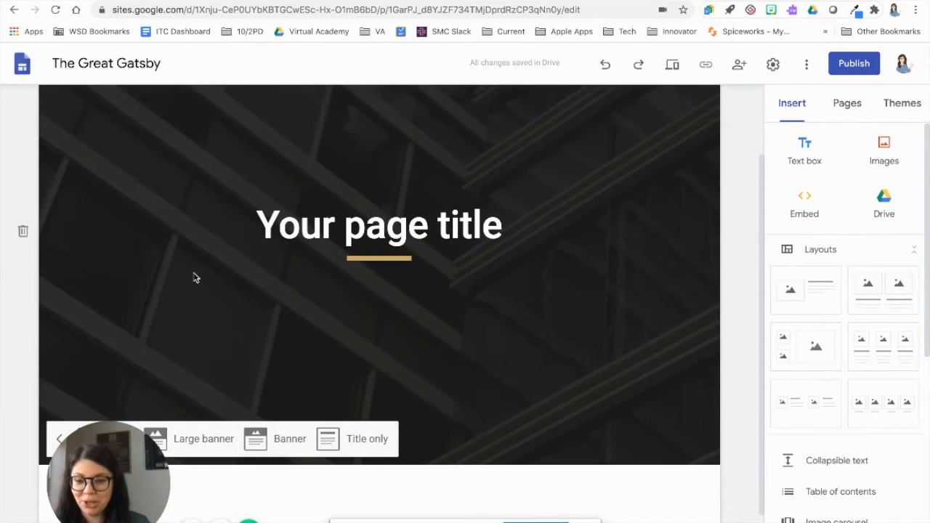
scroll(281, 432, down, 1)
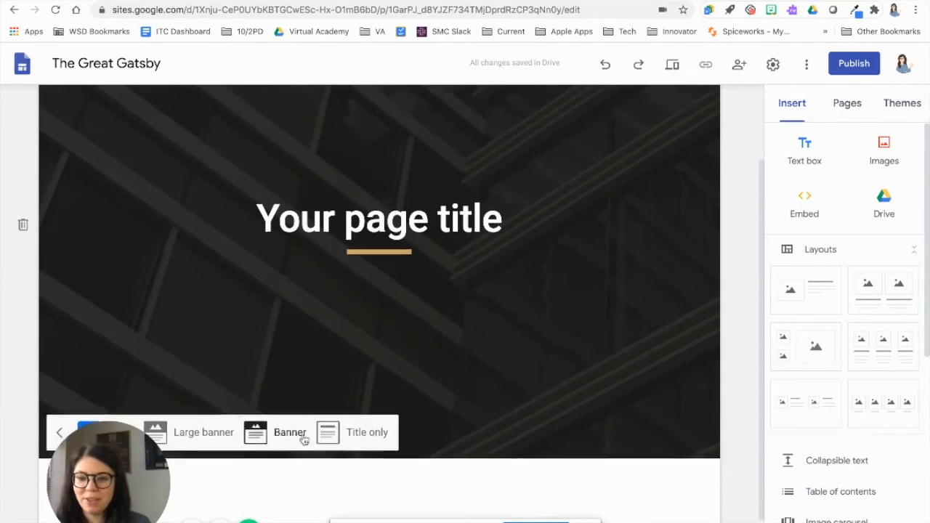
click(225, 433)
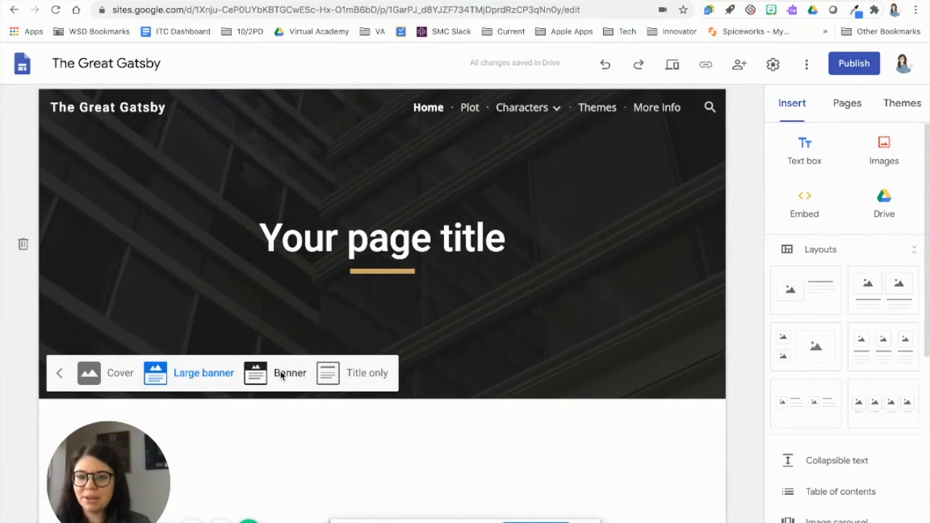
click(282, 375)
click(360, 279)
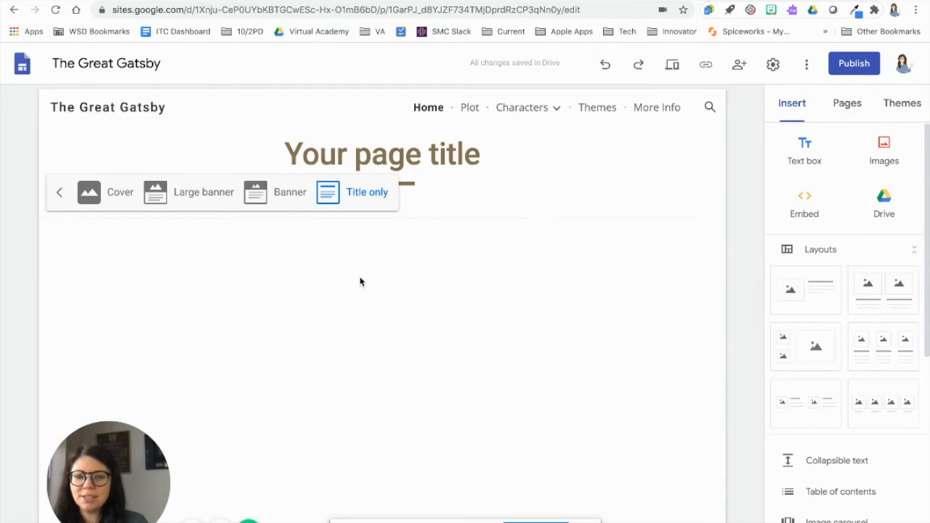
click(284, 209)
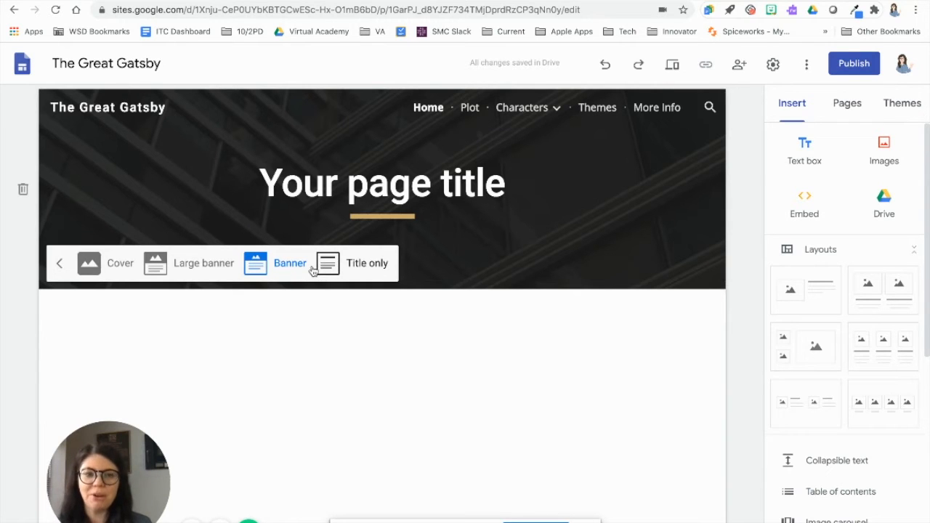
Set the Home page's header type to Large banner and close the header type choices.
click(229, 266)
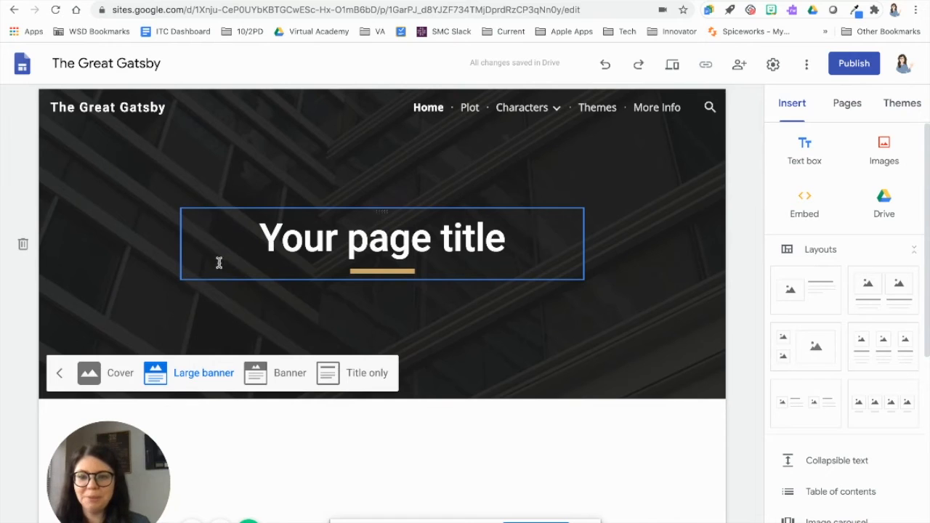
click(59, 375)
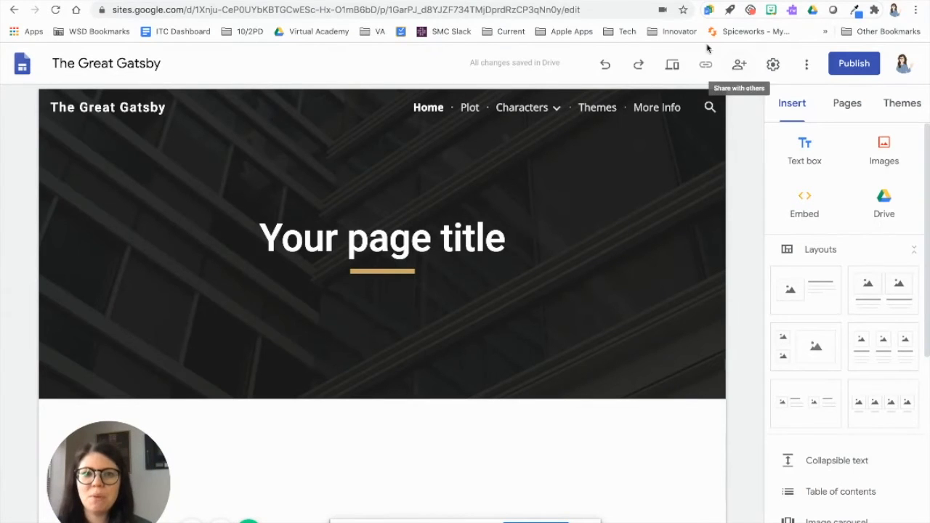
Preview the Home page at large-screen, tablet and phone sizes, and return to editing.
click(668, 67)
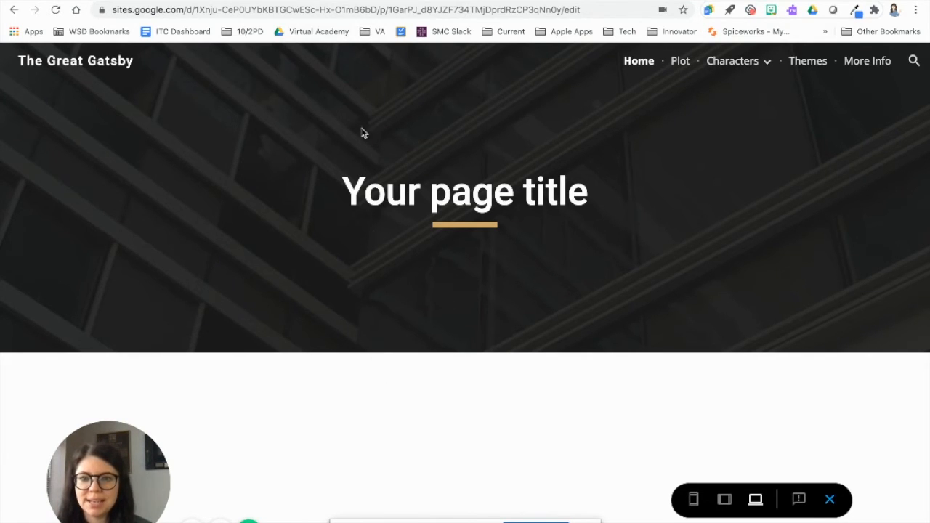
click(726, 501)
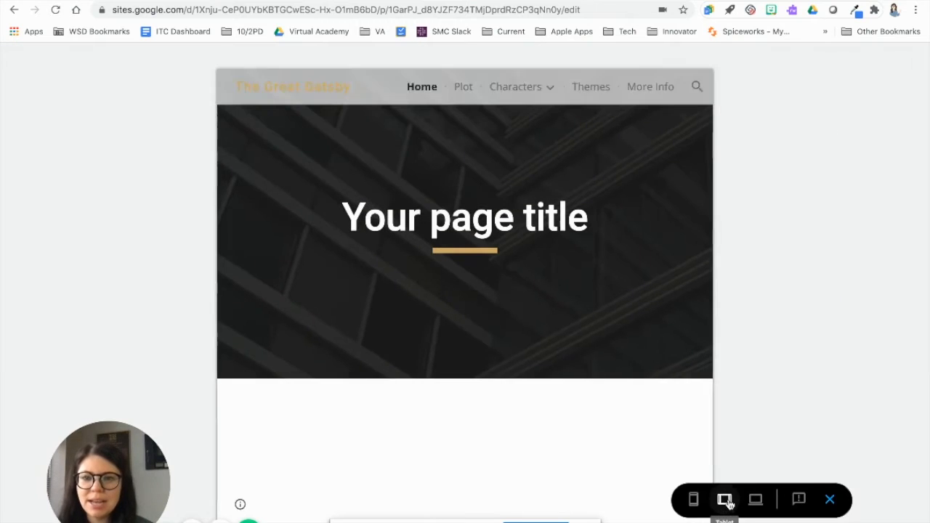
click(694, 501)
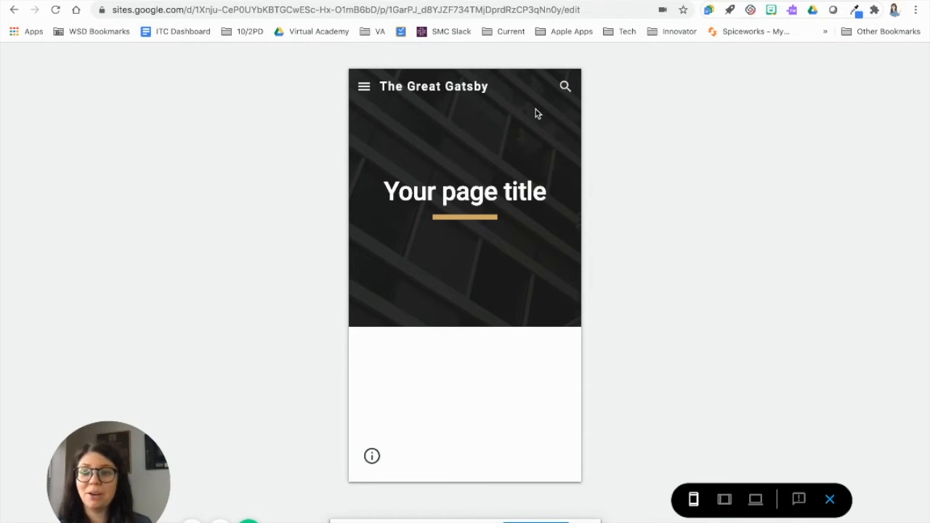
click(830, 499)
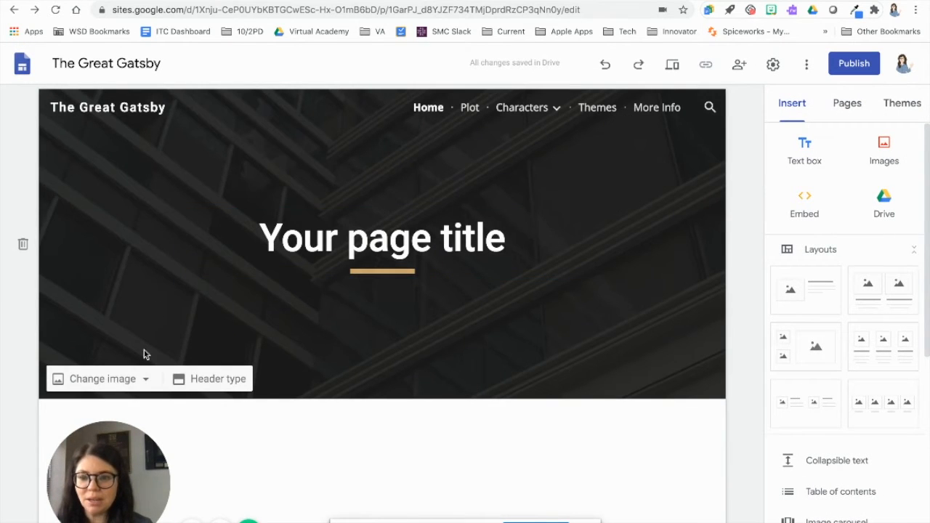
Open the image selection for the Home page header and browse the gallery images.
click(149, 380)
drag(120, 455, 264, 448)
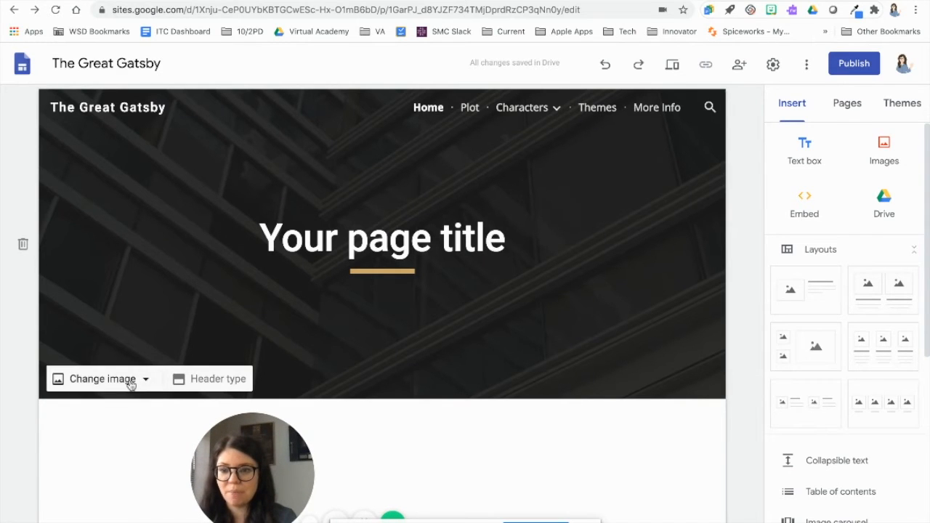
click(130, 379)
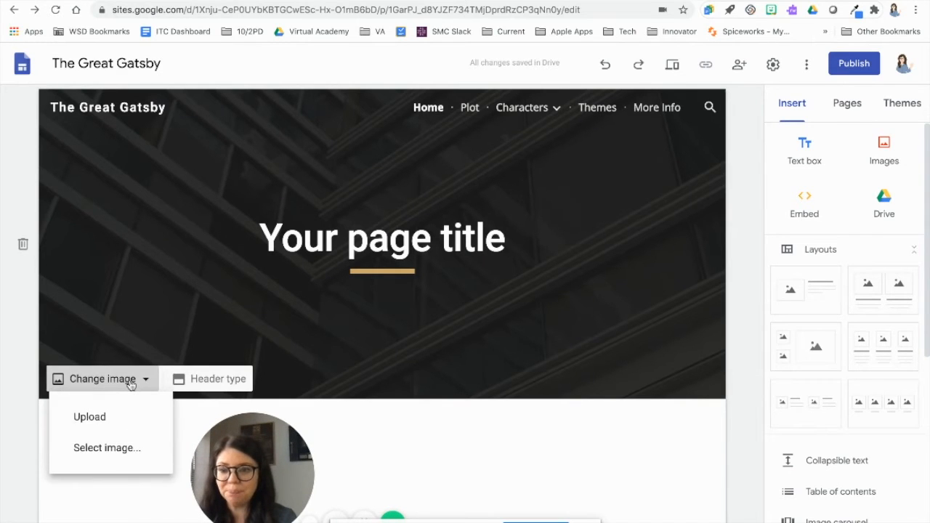
click(129, 459)
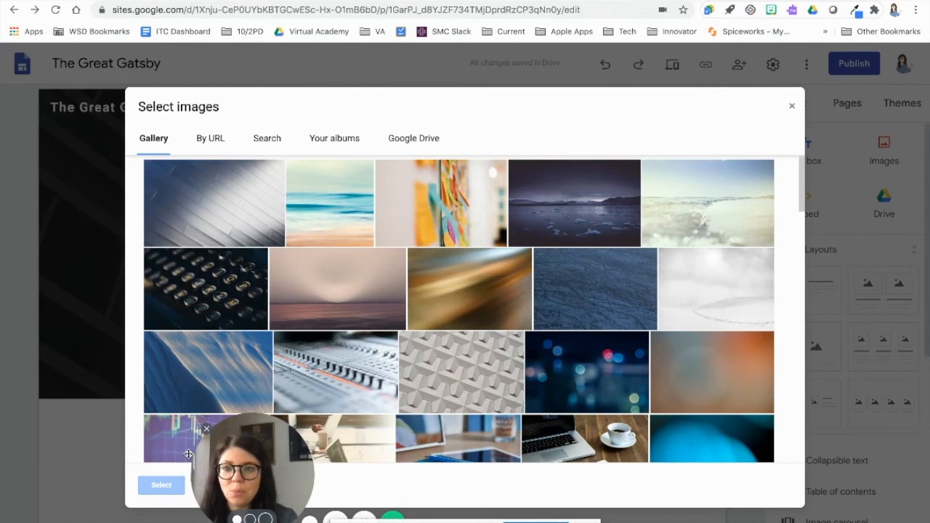
drag(273, 440, 144, 442)
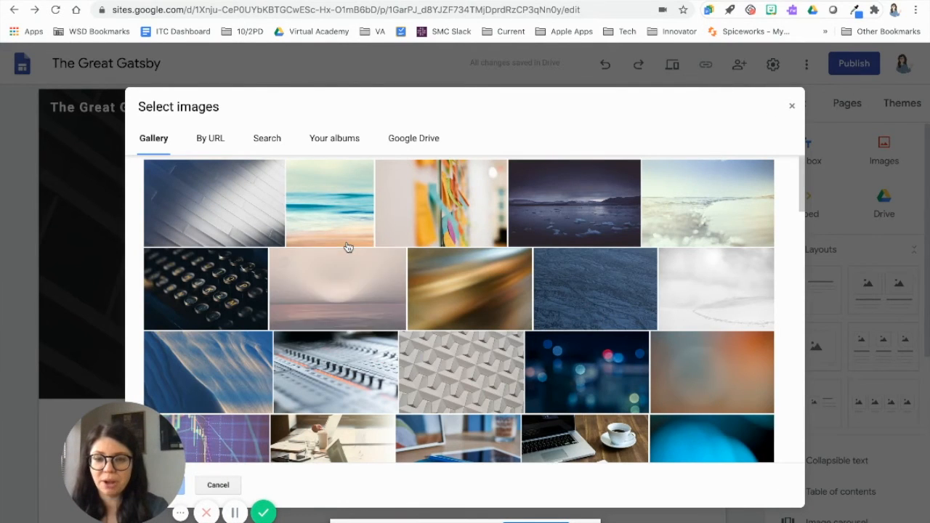
scroll(346, 247, down, 3)
scroll(436, 447, down, 15)
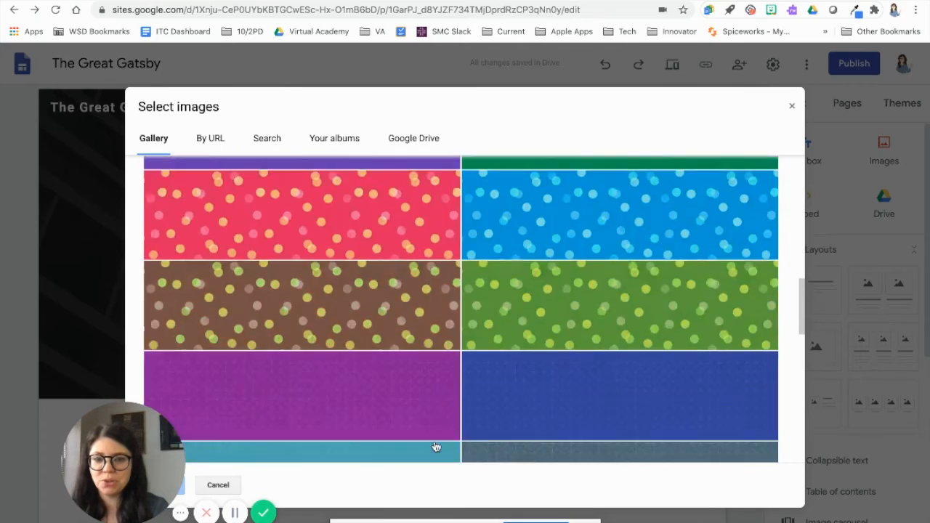
scroll(435, 446, up, 15)
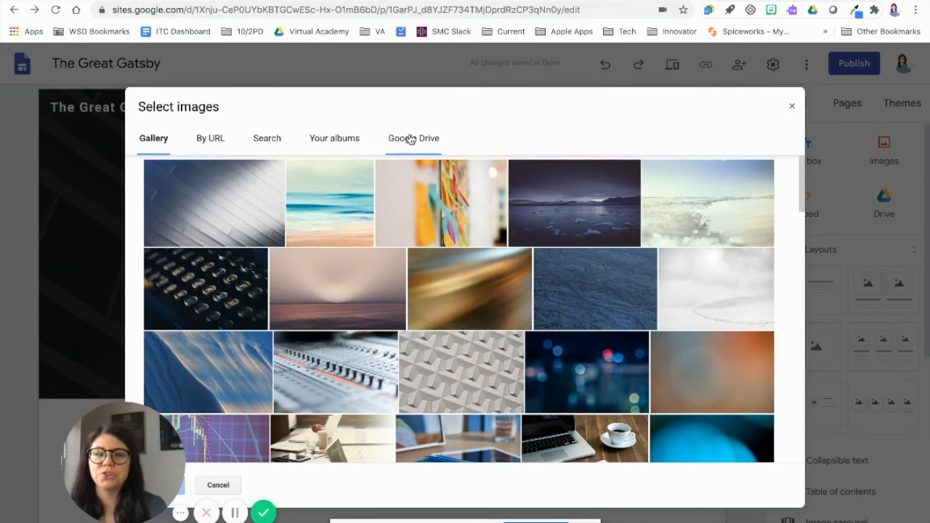
Search Google images for "1920s wallpaper" and apply the gold star-shaped floral pattern as the Home page header image.
click(267, 141)
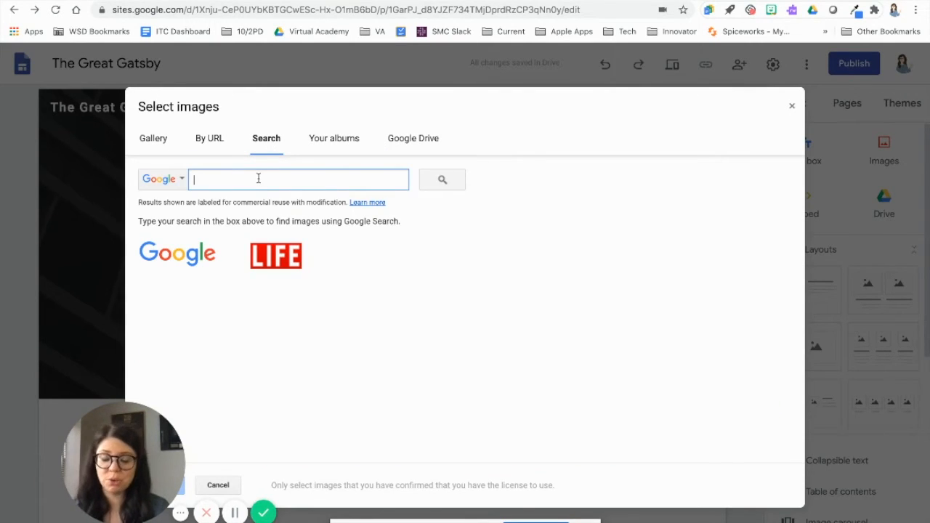
text(10)
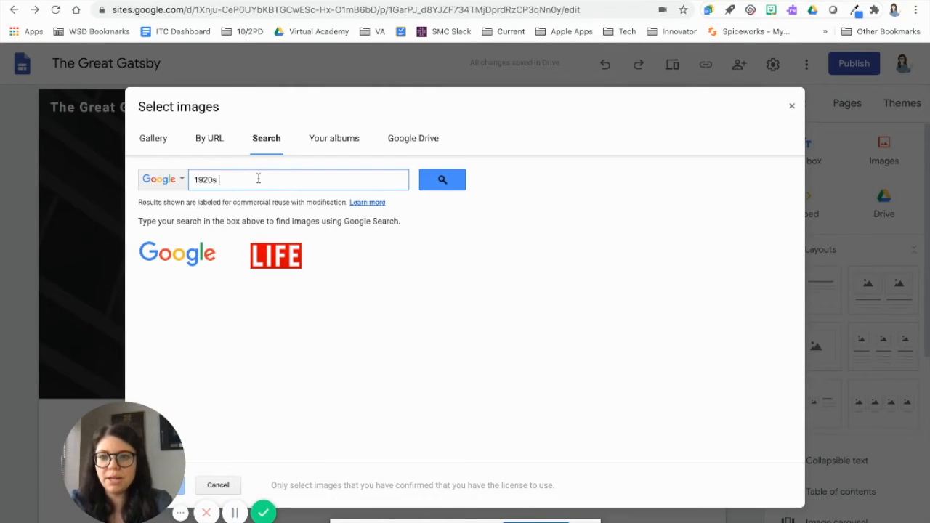
key(Return)
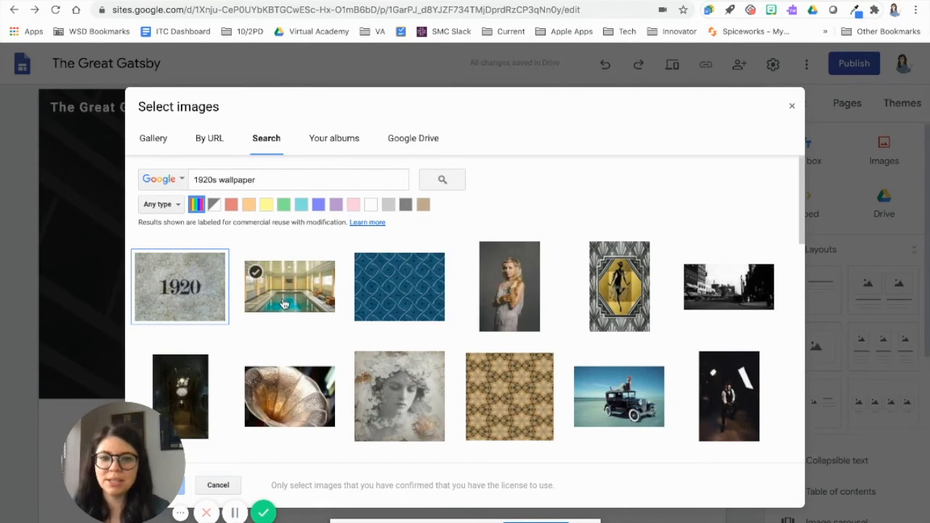
scroll(284, 304, down, 3)
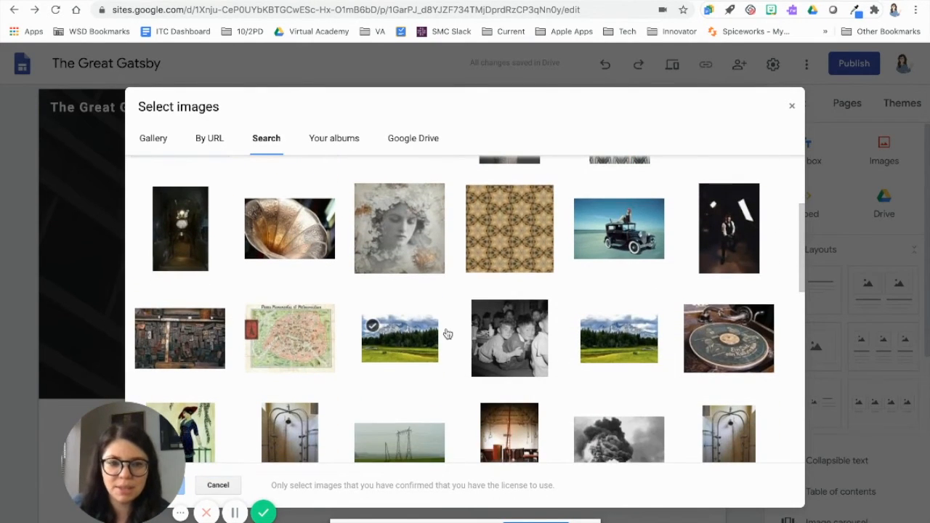
scroll(448, 334, down, 2)
scroll(448, 334, up, 3)
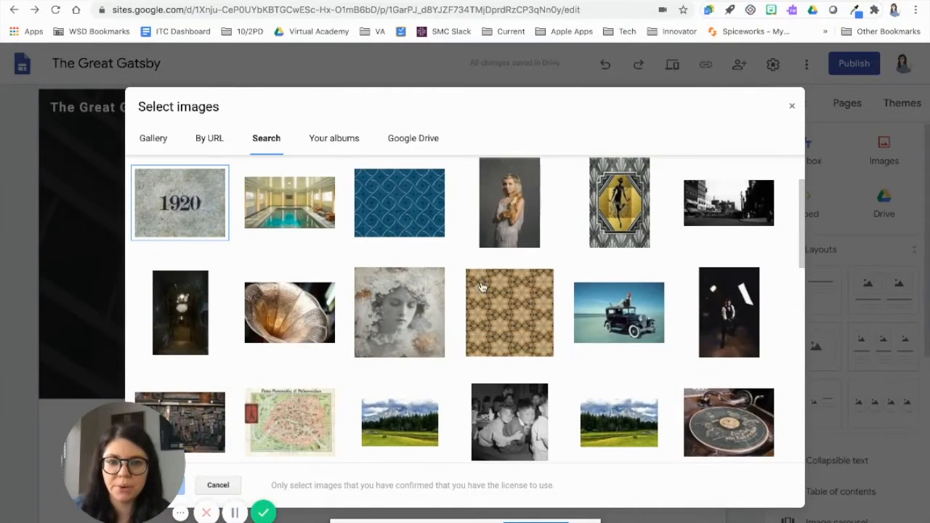
click(504, 304)
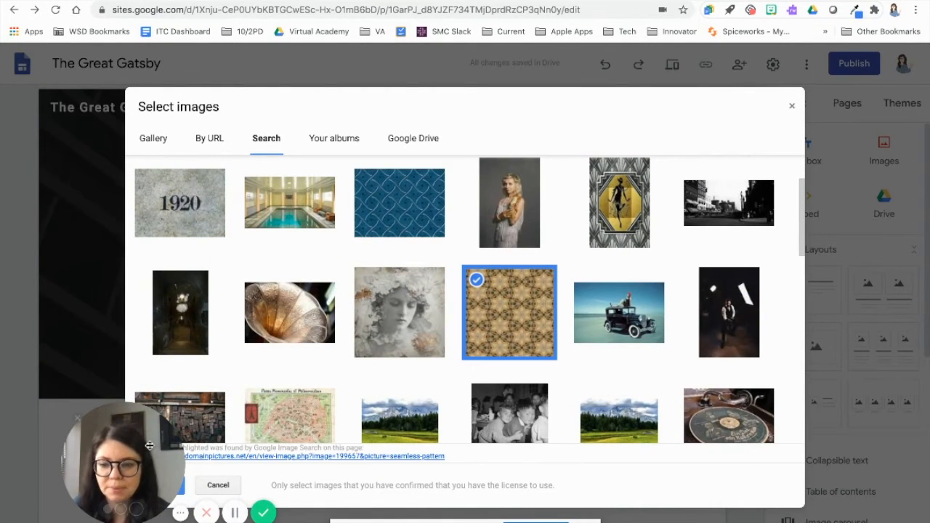
click(161, 486)
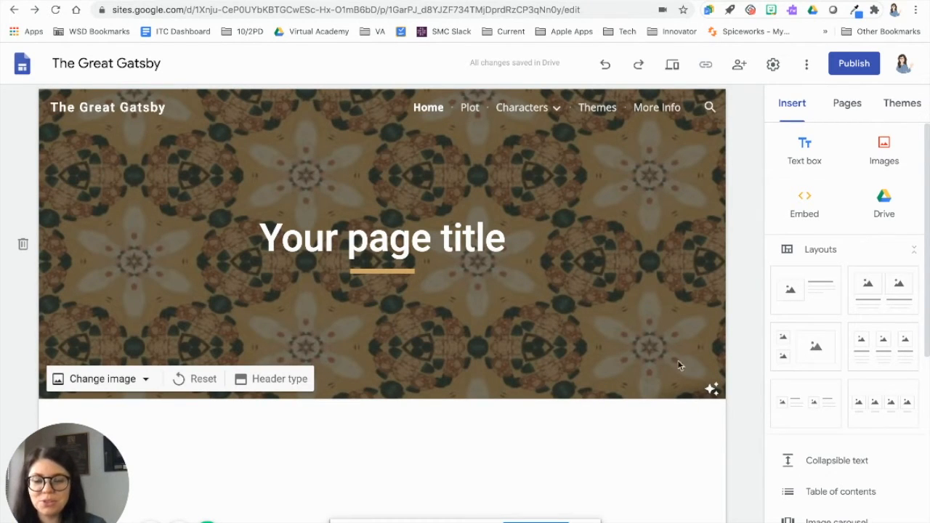
Turn off the readability adjustment on the patterned header image and check the title text against it.
click(710, 389)
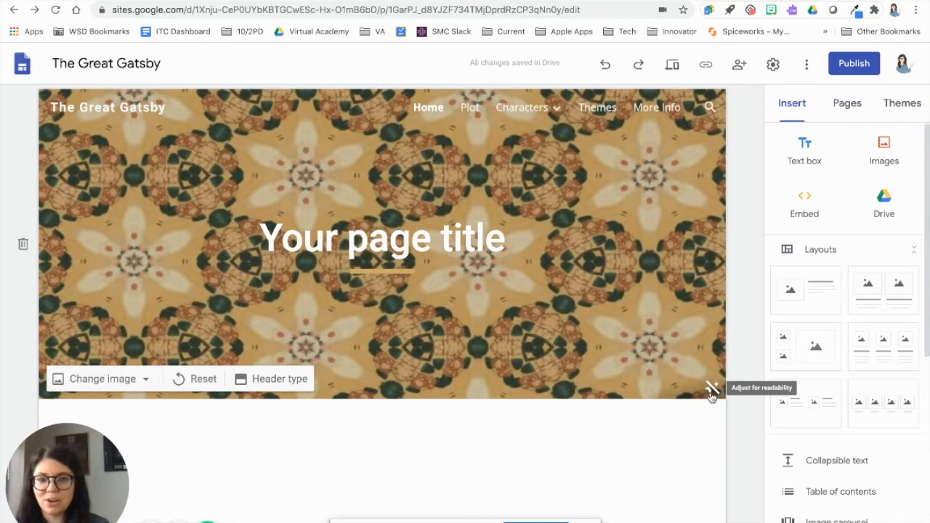
triple_click(391, 241)
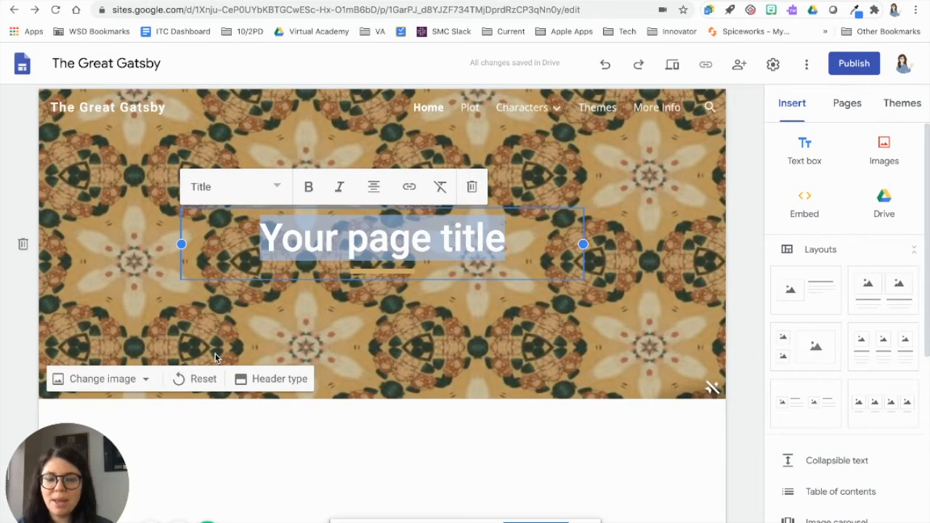
click(180, 503)
click(179, 503)
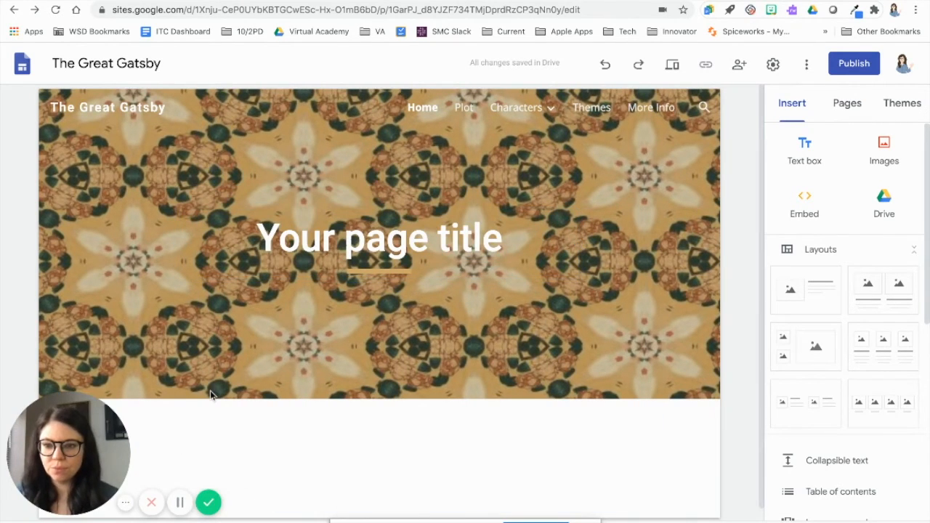
Upload artdecowallpaper.jpg from the Gatsby folder on the Desktop as the Home page header image.
mouse_move(318, 331)
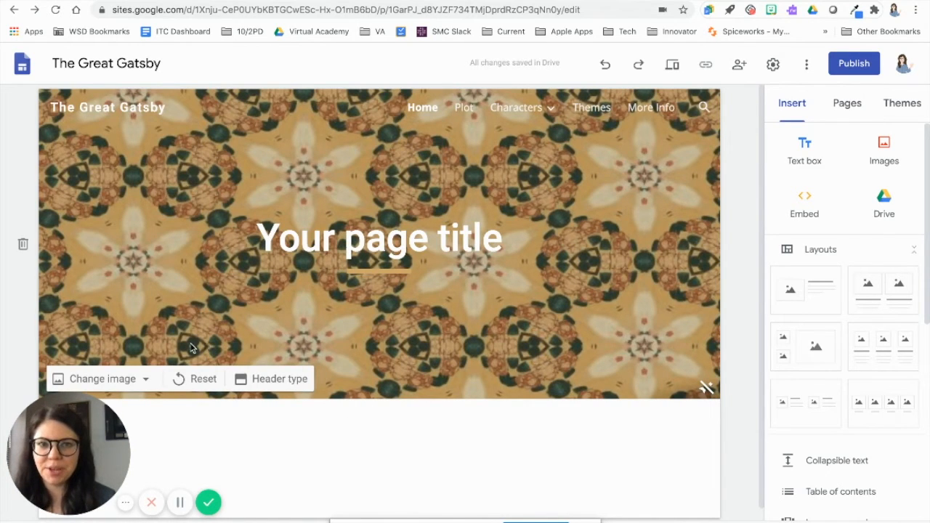
click(147, 383)
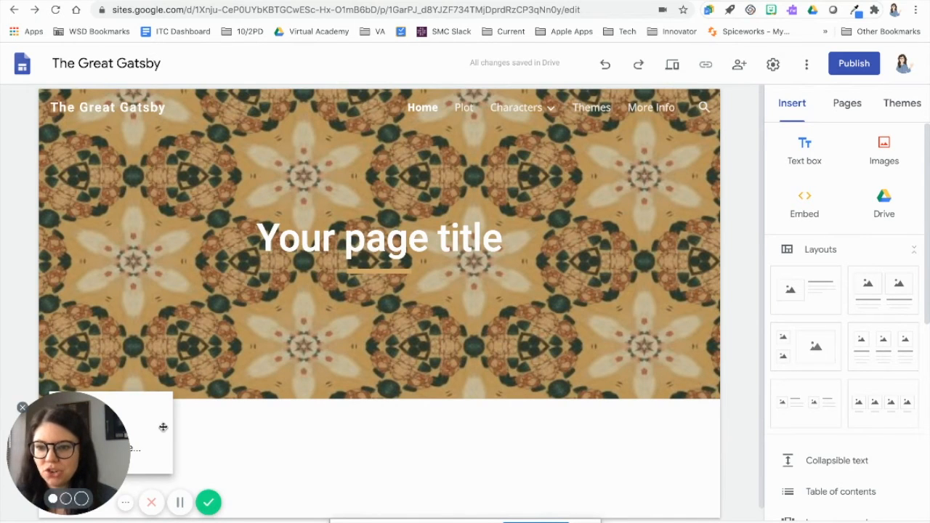
drag(163, 427, 309, 428)
click(112, 387)
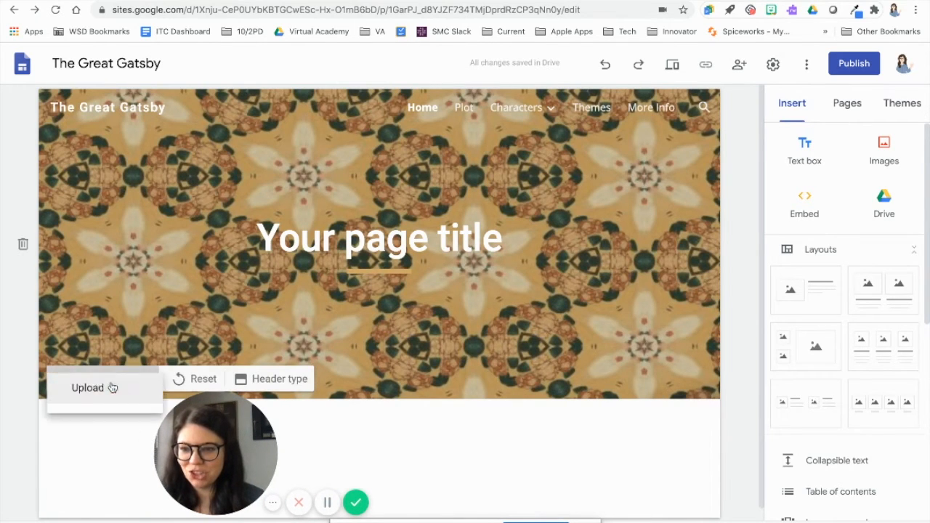
click(115, 416)
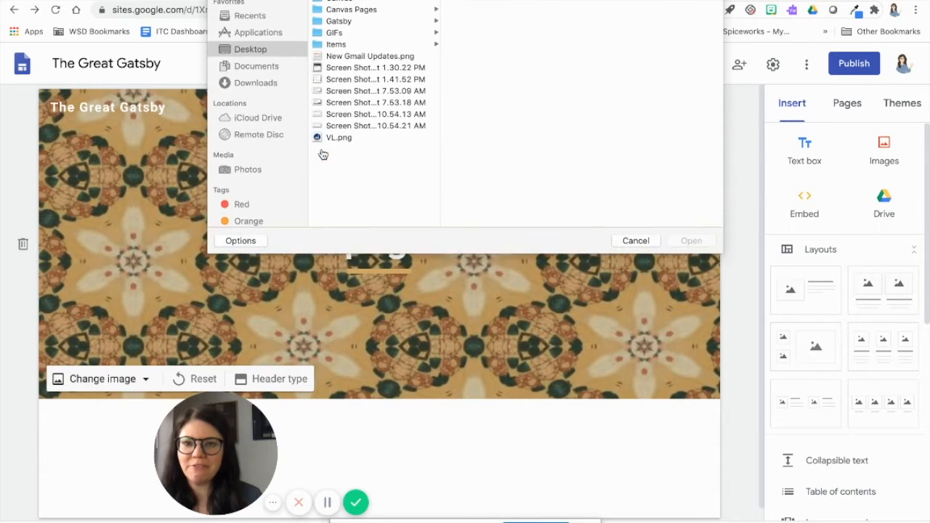
click(363, 29)
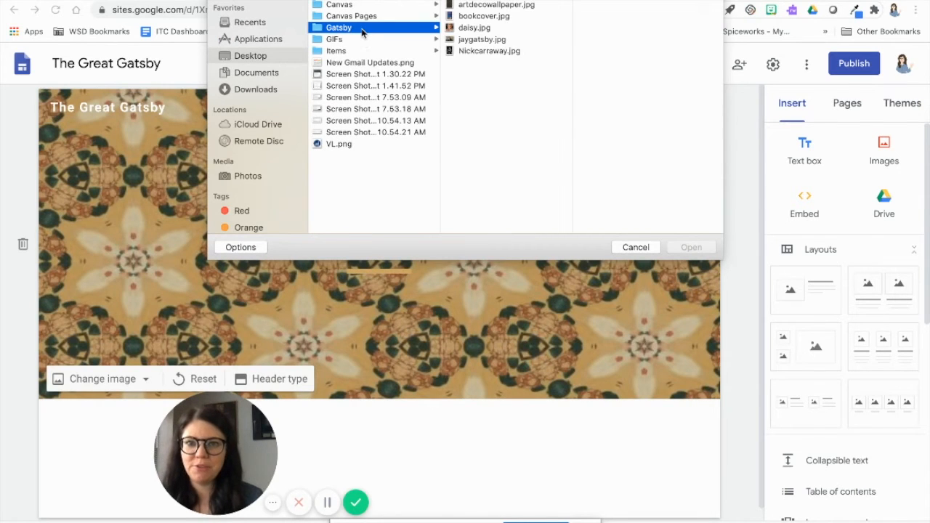
click(491, 6)
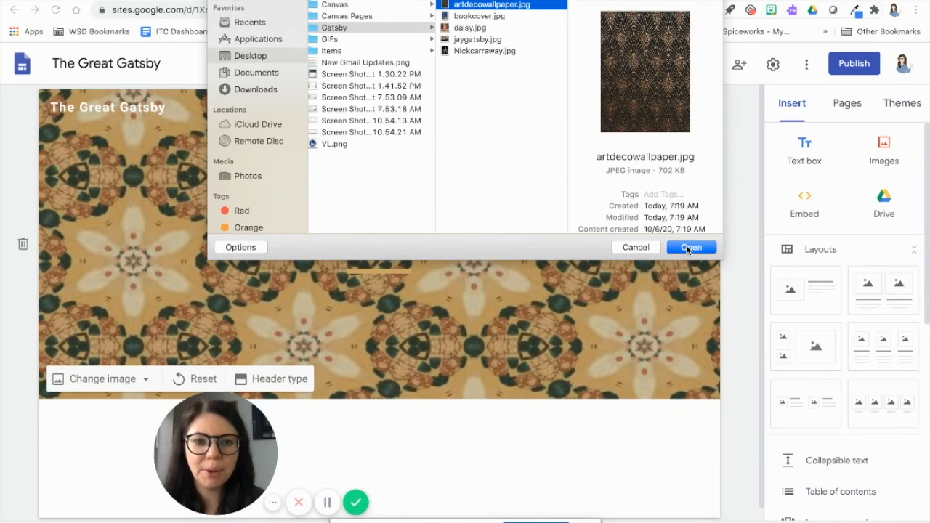
click(687, 247)
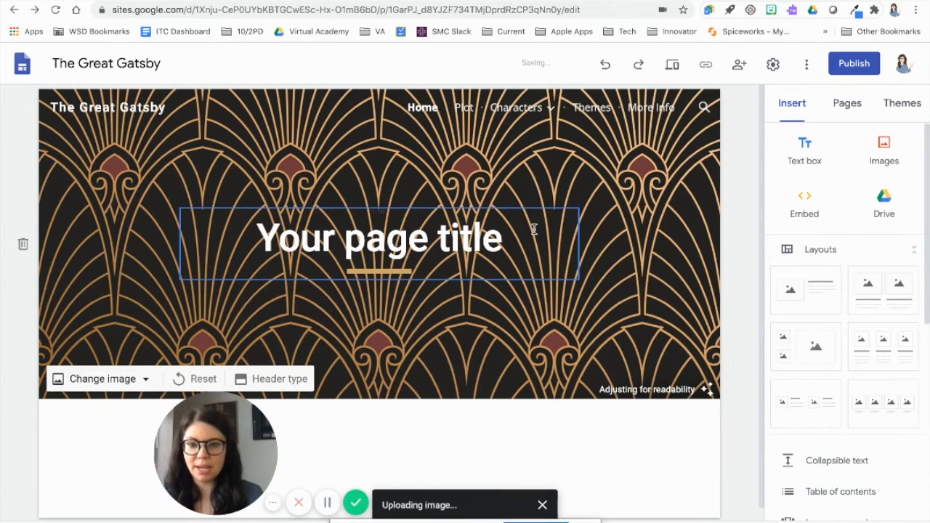
Replace the placeholder page title in the Home page header with "The Great Gatsby".
click(420, 237)
triple_click(420, 236)
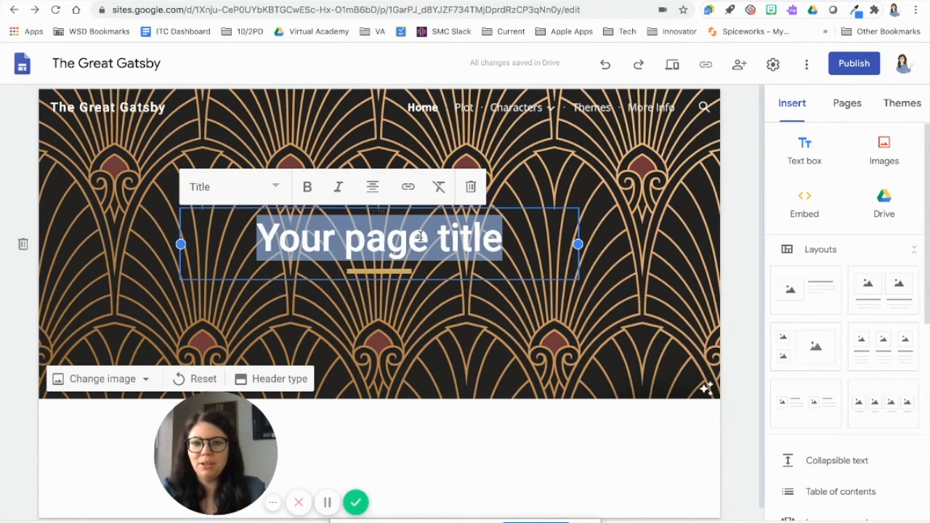
key(Escape)
scroll(421, 240, down, 1)
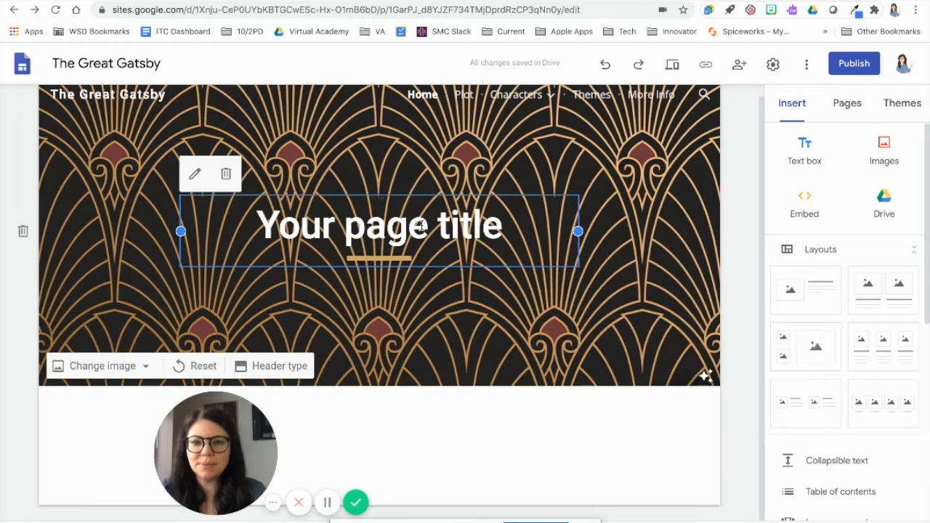
triple_click(422, 226)
text(The Gre)
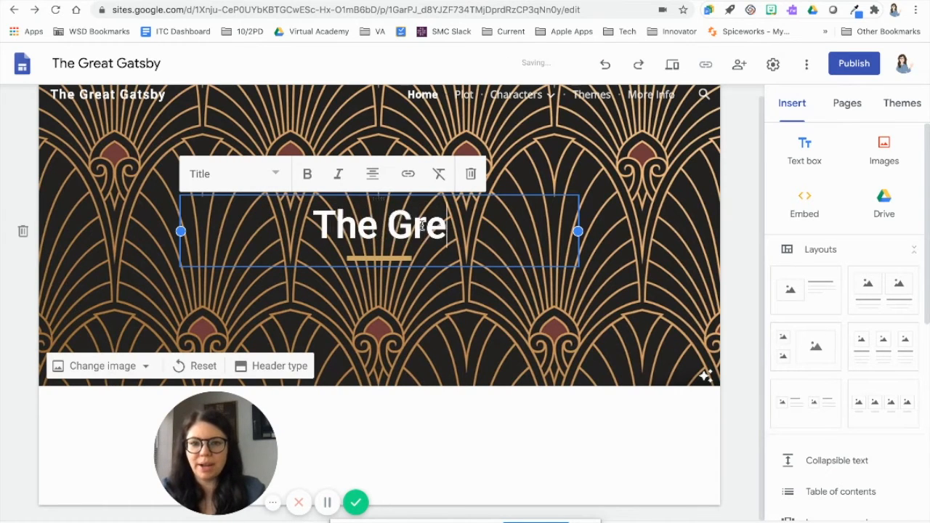
text(at Gatsby)
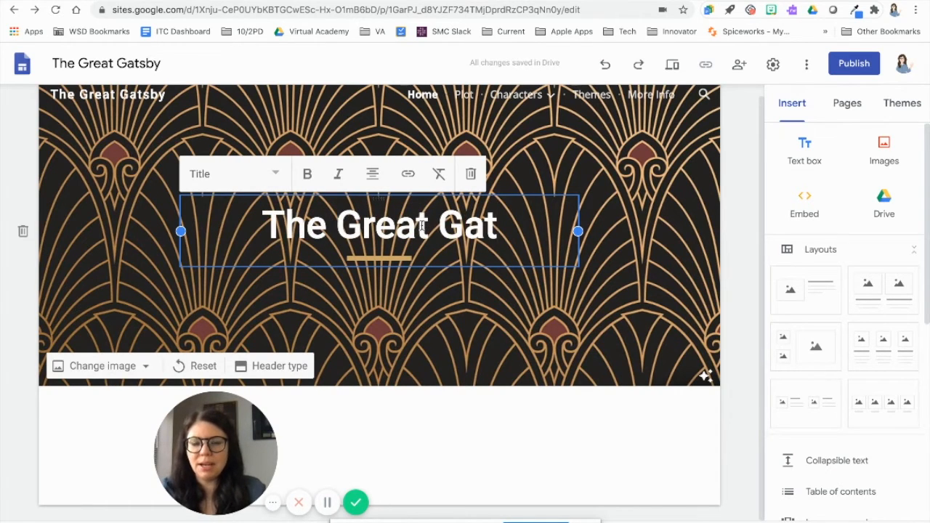
key(BackSpace)
click(550, 356)
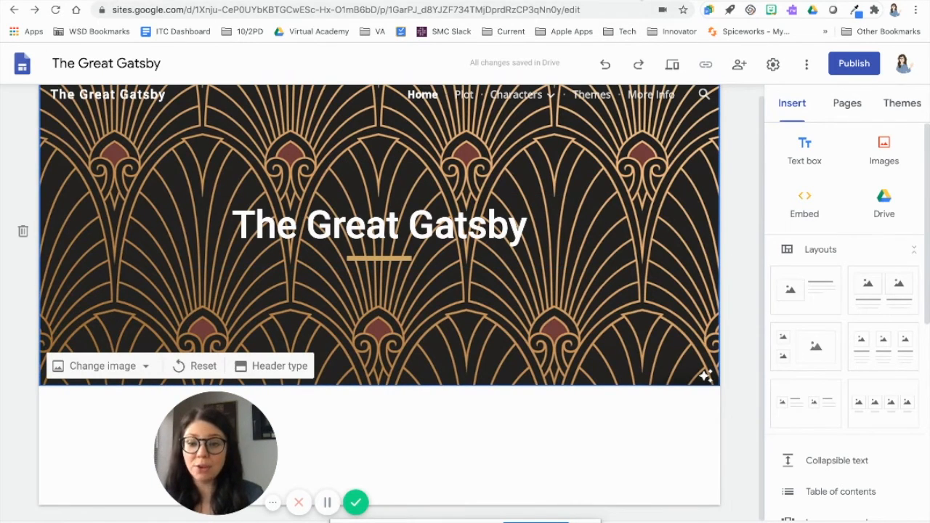
Create a blank Google Drawing in a new browser tab and shorten its canvas to a wide banner shape.
click(642, 0)
text(d)
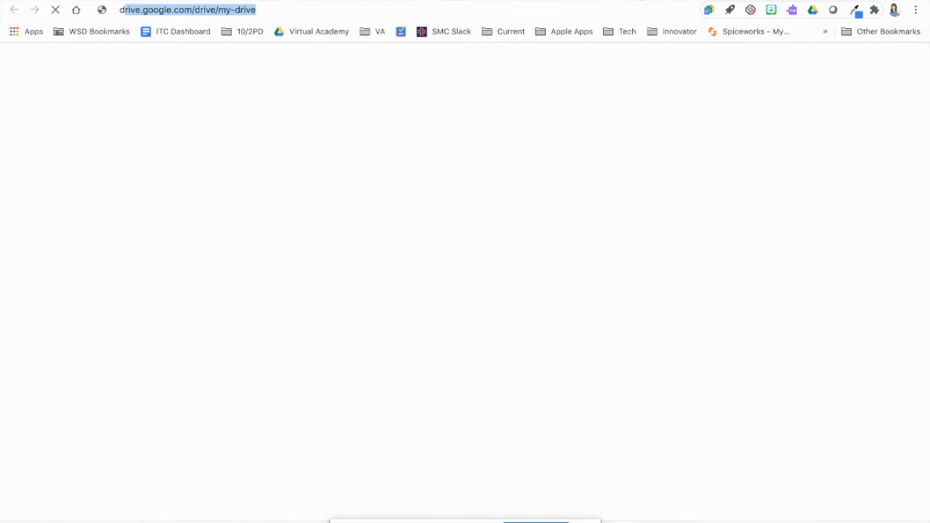
text(raw)
key(Return)
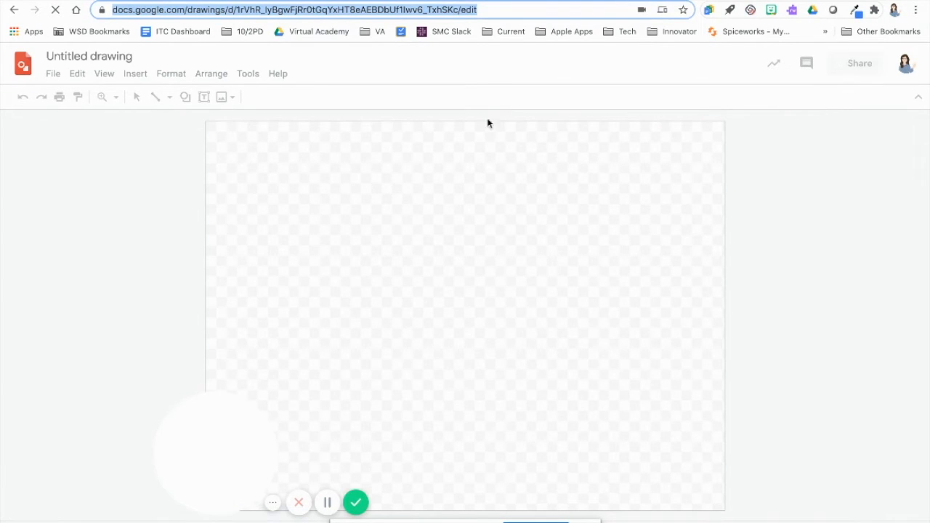
drag(159, 436, 101, 425)
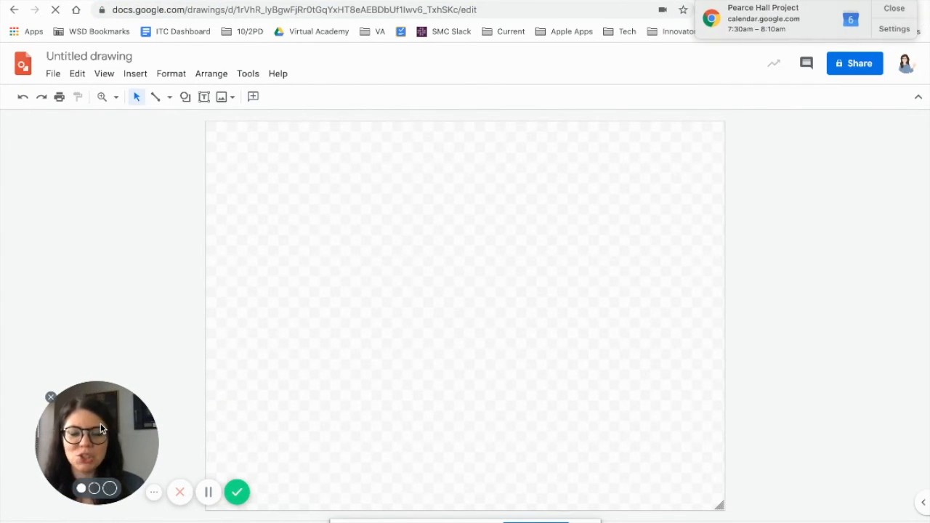
click(895, 8)
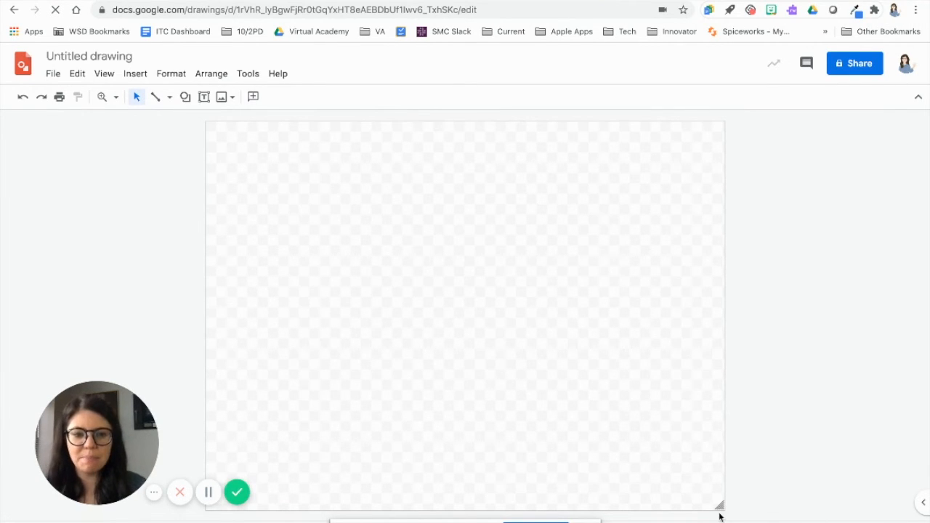
drag(712, 432, 712, 345)
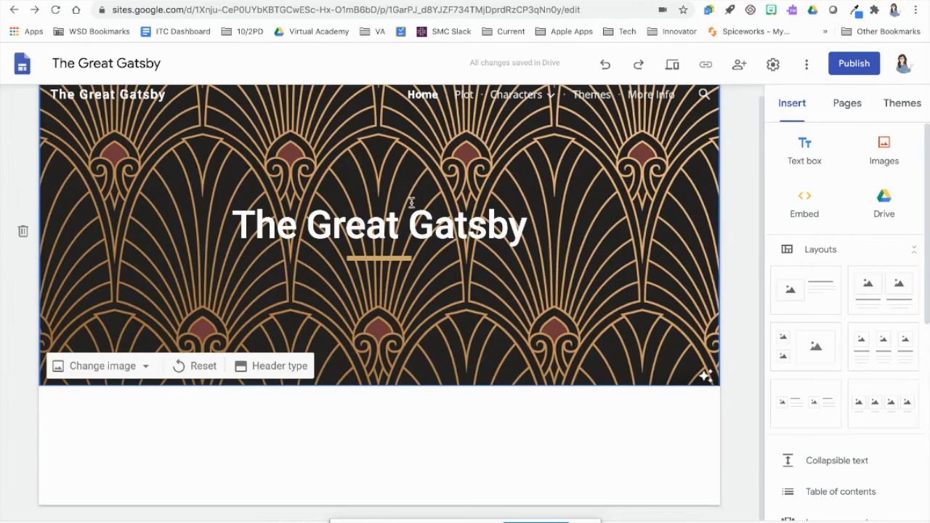
Back in The Great Gatsby site, delete the title text box from the Home page header.
click(411, 202)
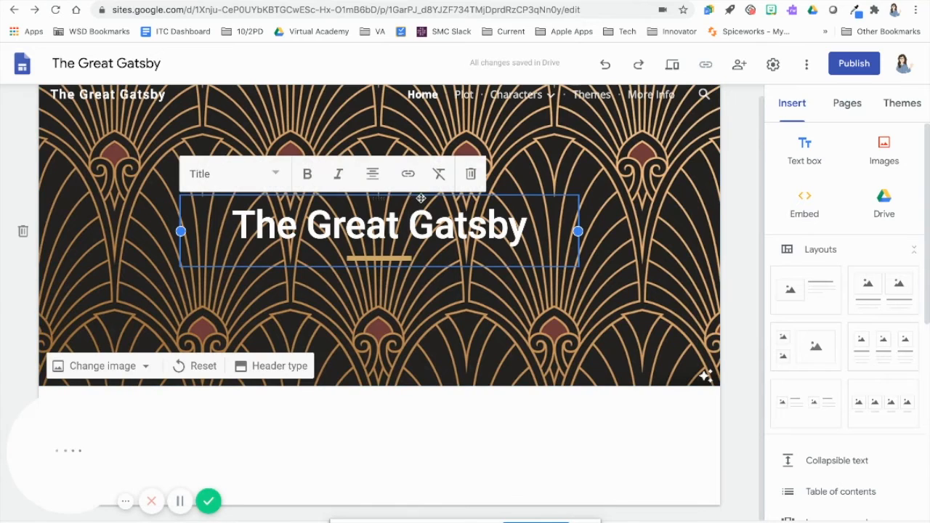
click(472, 176)
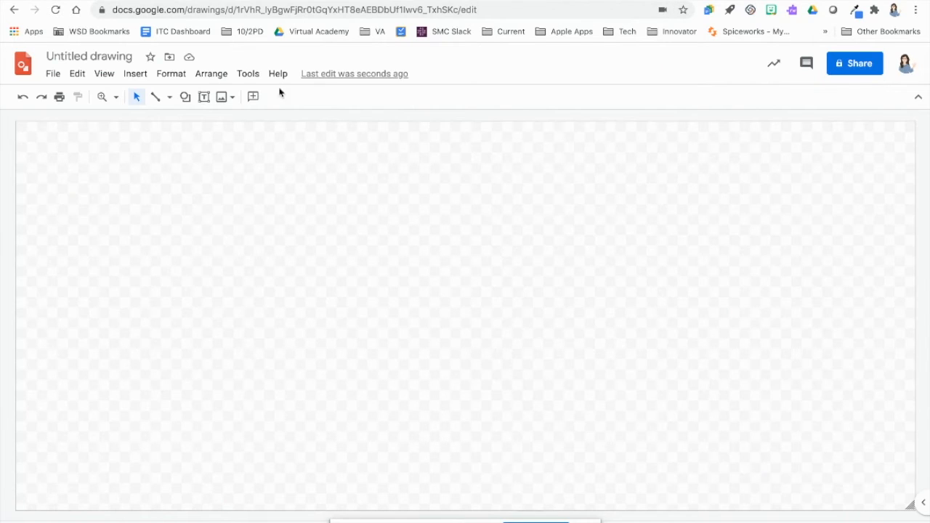
Add a text box covering the whole drawing canvas and enter "The Great Gatsby" in it.
click(112, 75)
mouse_move(129, 98)
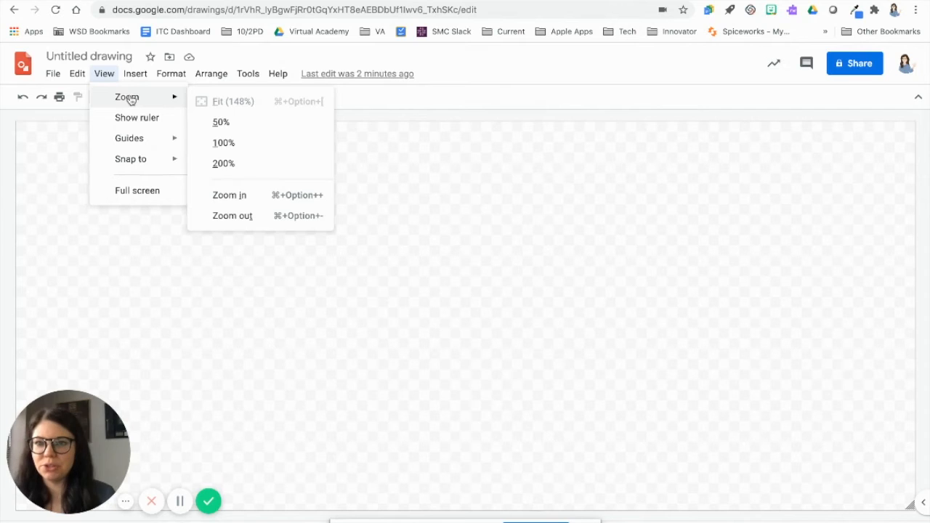
click(216, 143)
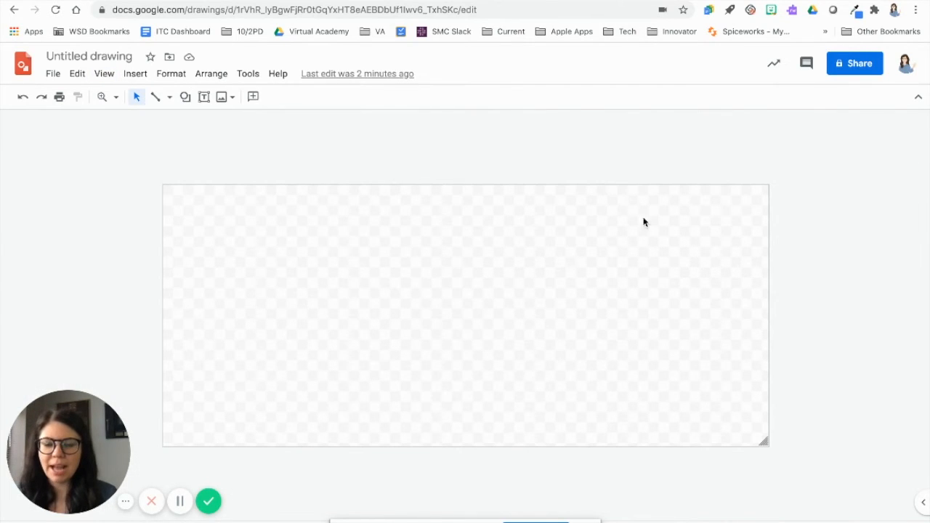
mouse_move(512, 7)
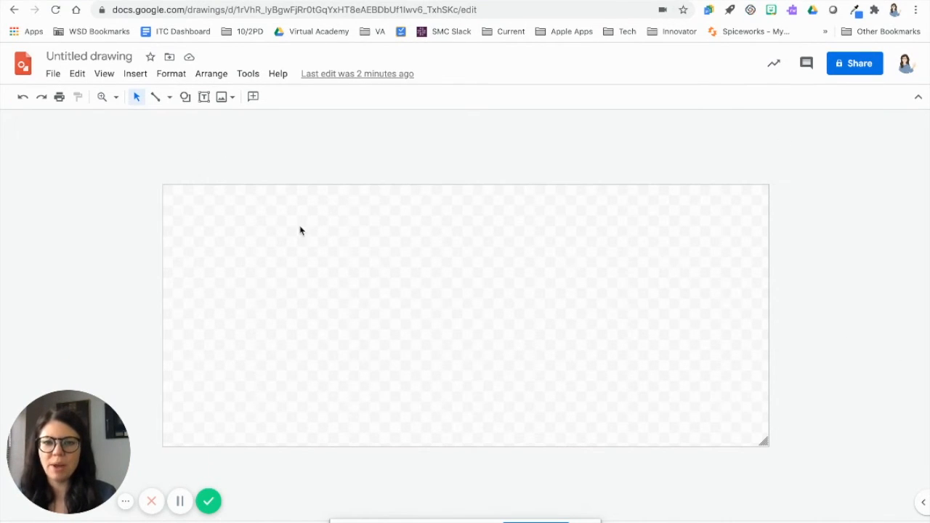
click(205, 99)
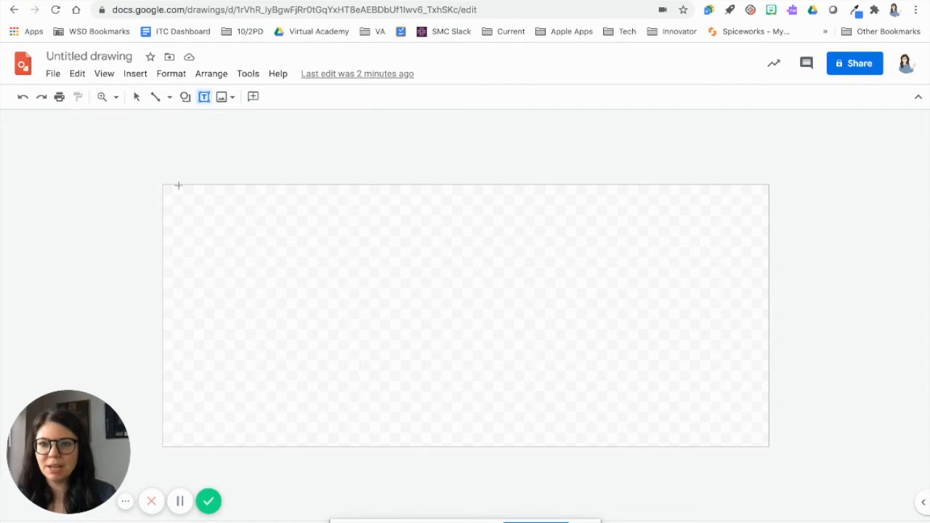
drag(164, 186, 768, 444)
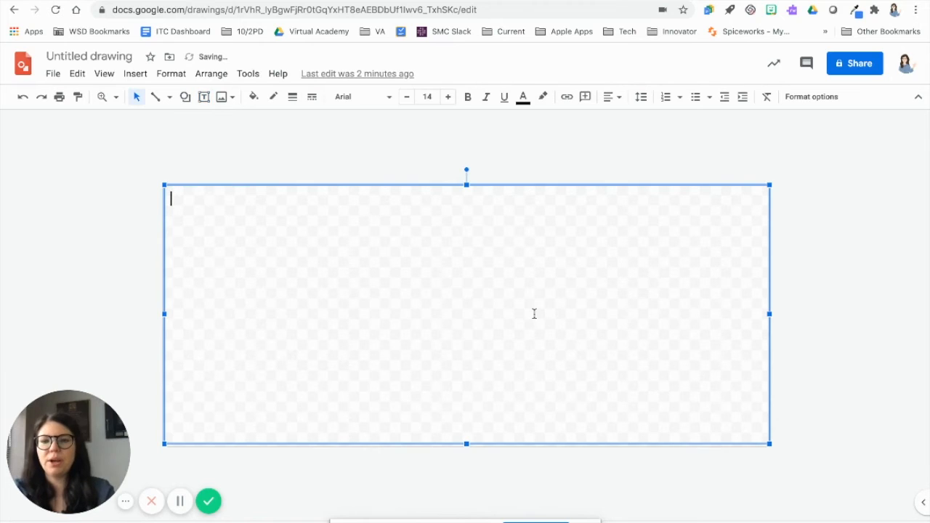
text(The Great Gatsby)
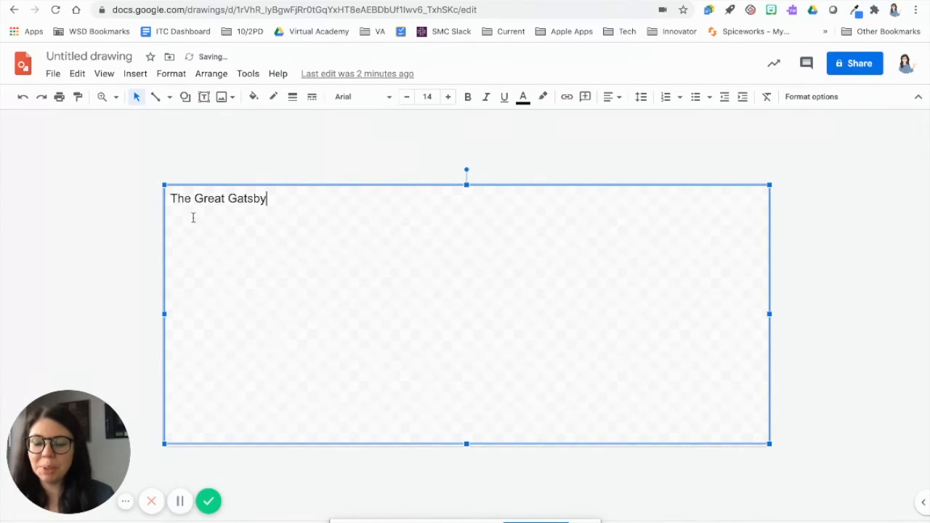
Set the font size of the whole "The Great Gatsby" text to 100.
drag(271, 203, 150, 201)
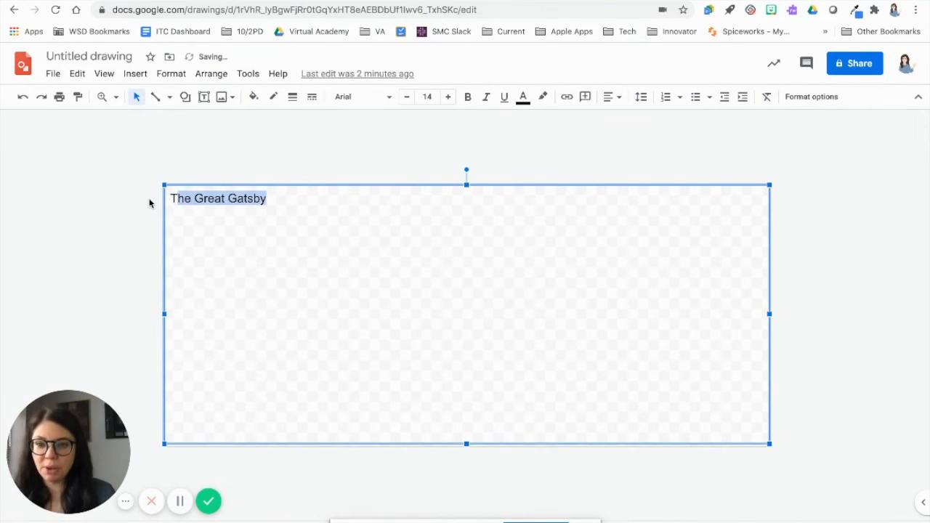
click(448, 97)
click(449, 99)
click(448, 99)
click(448, 100)
click(448, 99)
click(449, 100)
click(448, 100)
click(448, 99)
click(448, 100)
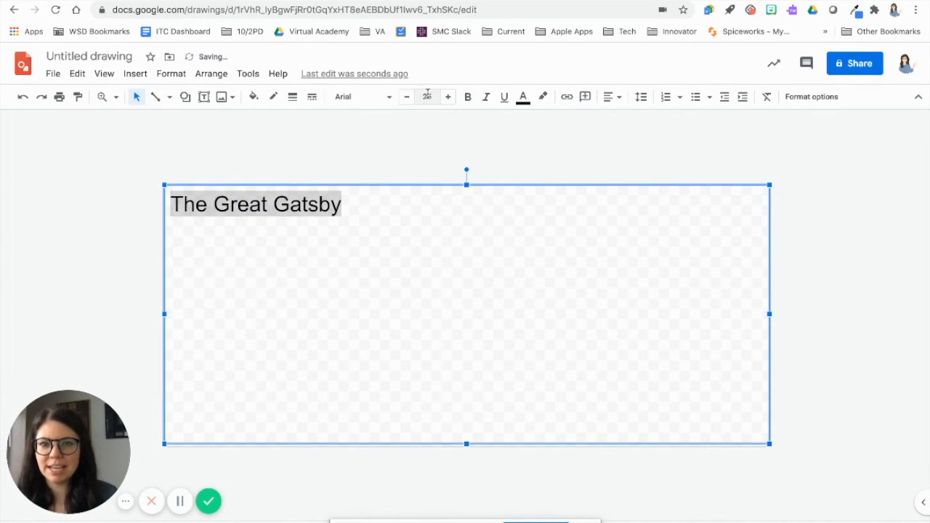
click(428, 96)
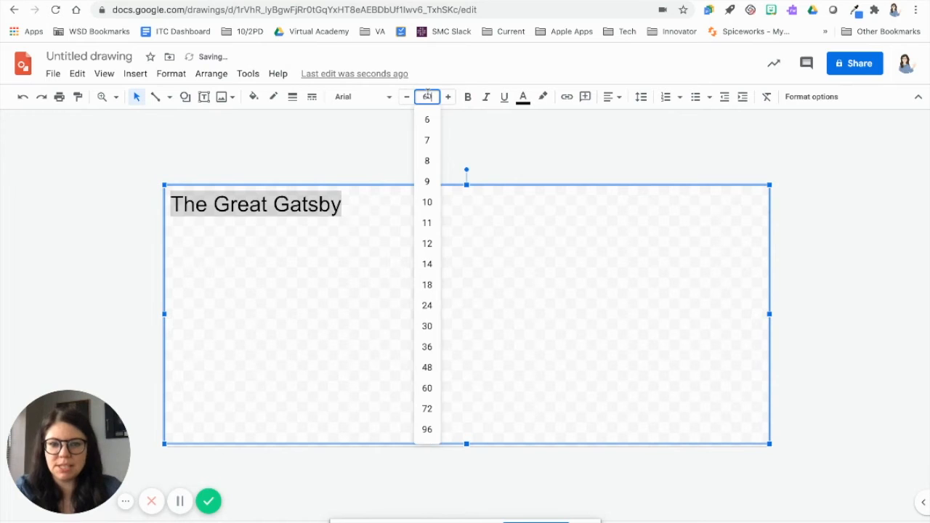
text(60)
key(Return)
click(428, 96)
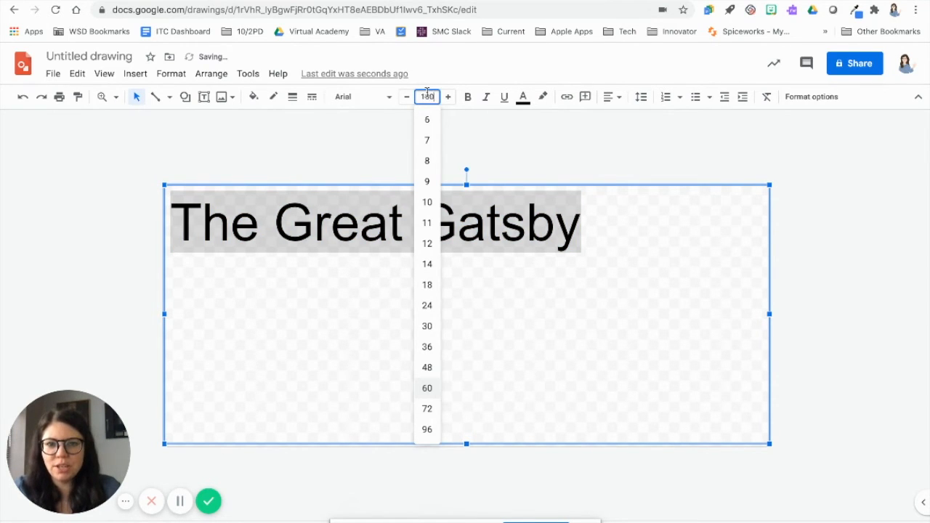
text(100)
key(Return)
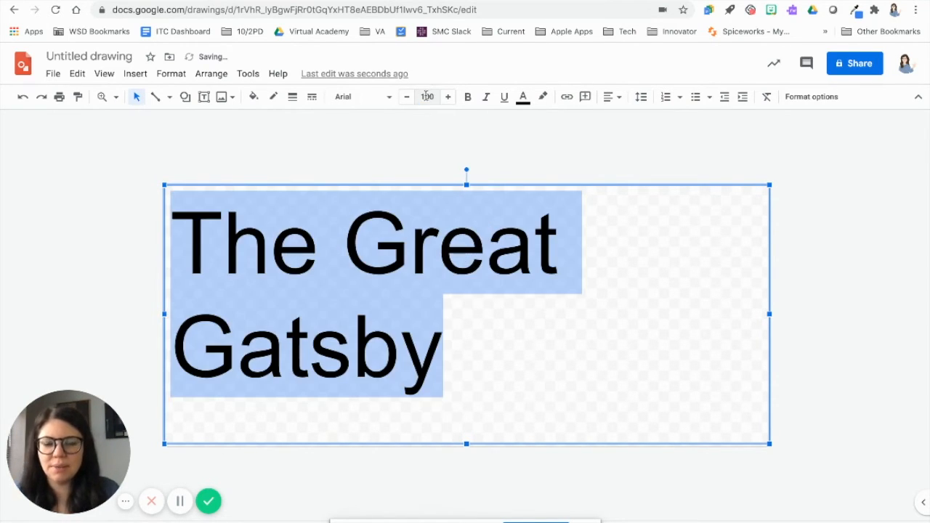
Align the title text to the horizontal center and vertical middle of its text box.
click(615, 97)
click(629, 117)
click(619, 97)
click(629, 134)
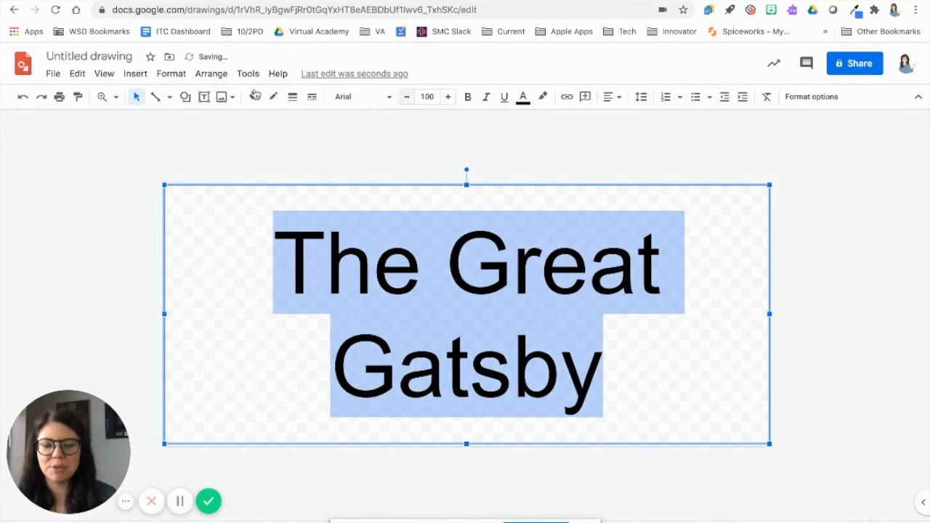
Browse the catalogue of additional fonts for the title text.
click(339, 98)
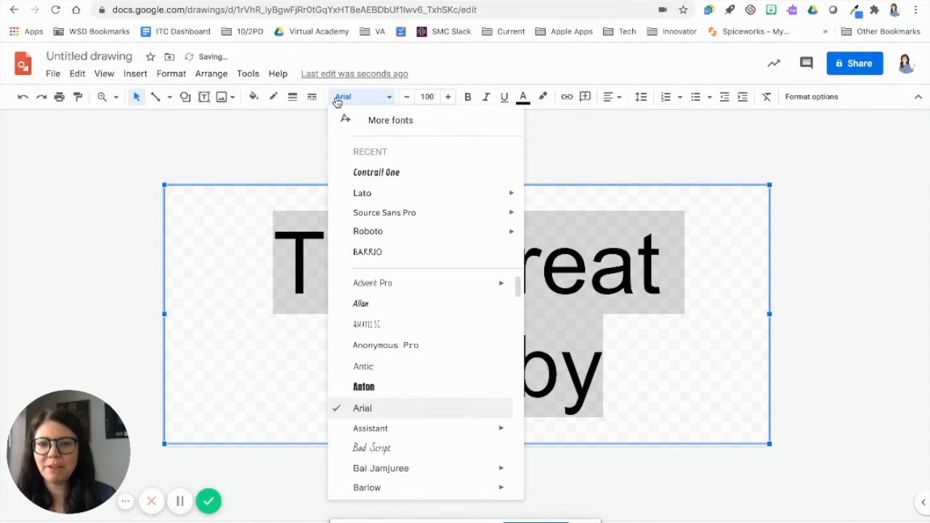
click(398, 121)
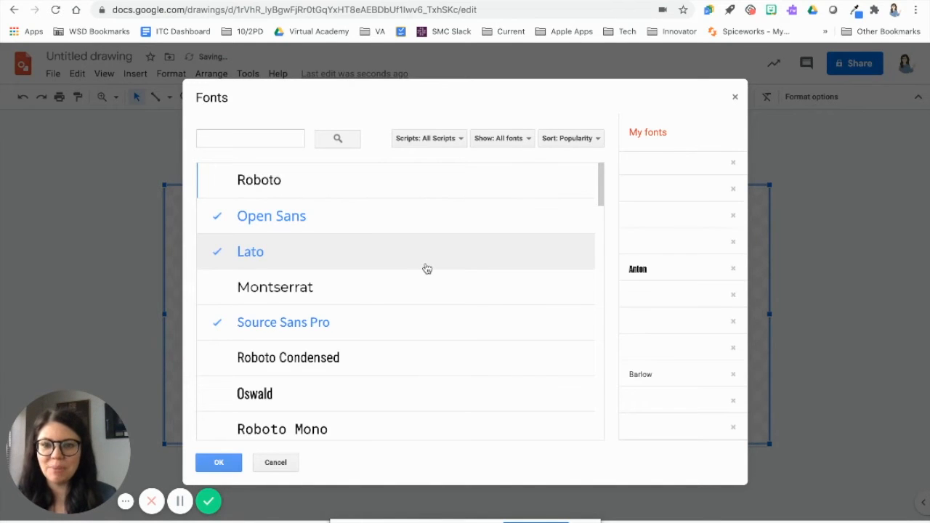
scroll(426, 269, down, 10)
scroll(417, 337, down, 15)
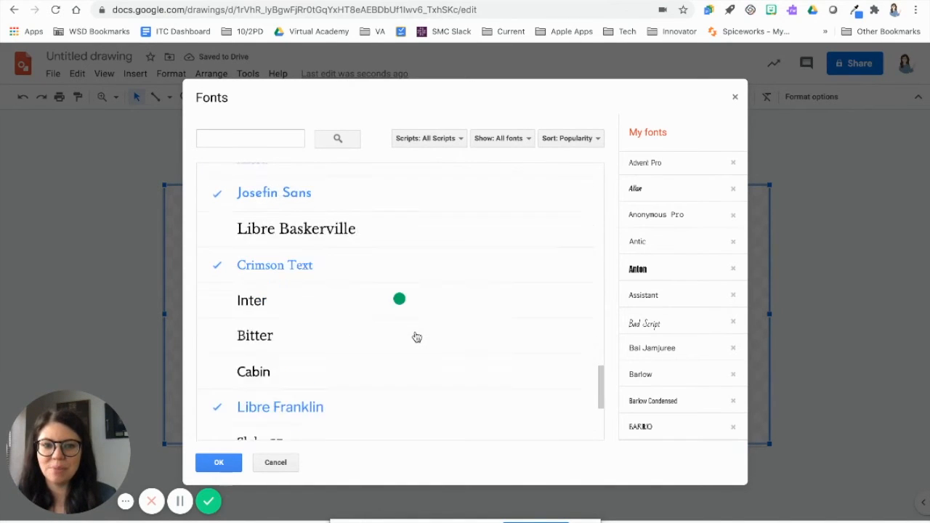
scroll(417, 337, down, 3)
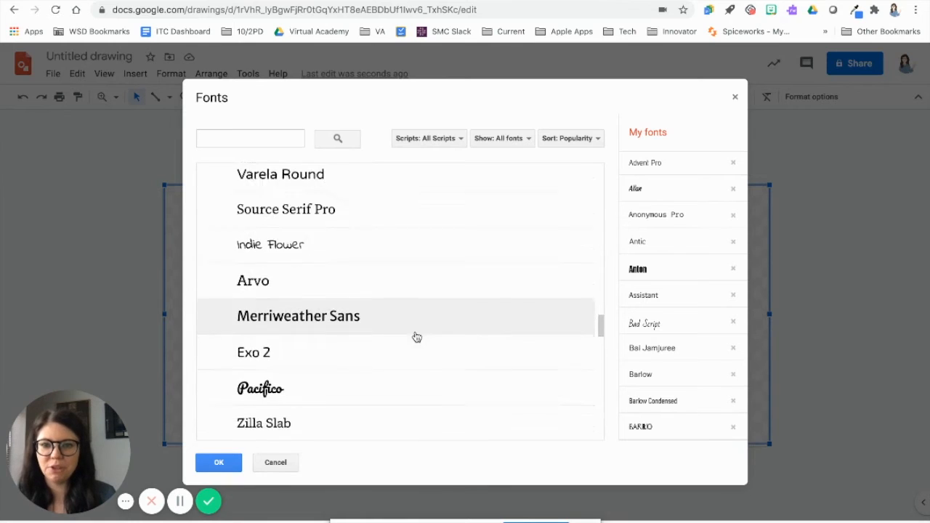
scroll(416, 337, down, 2)
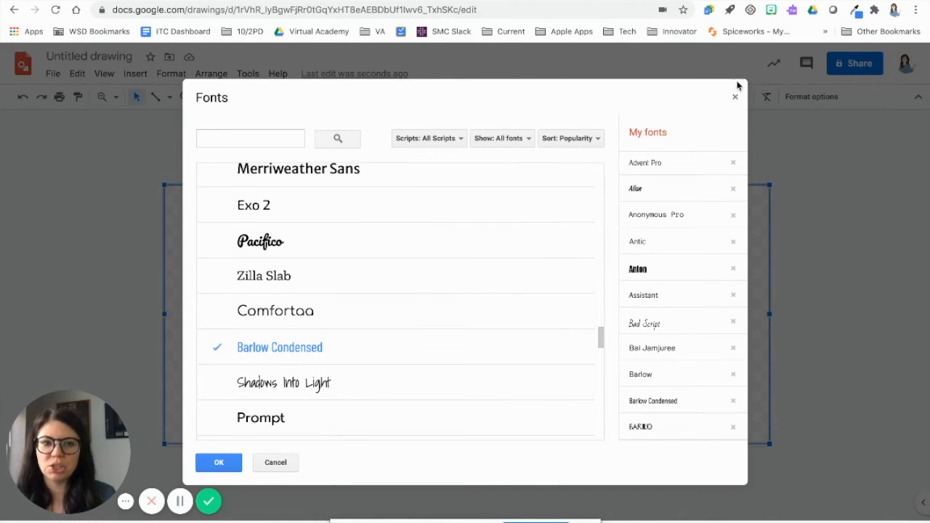
click(735, 98)
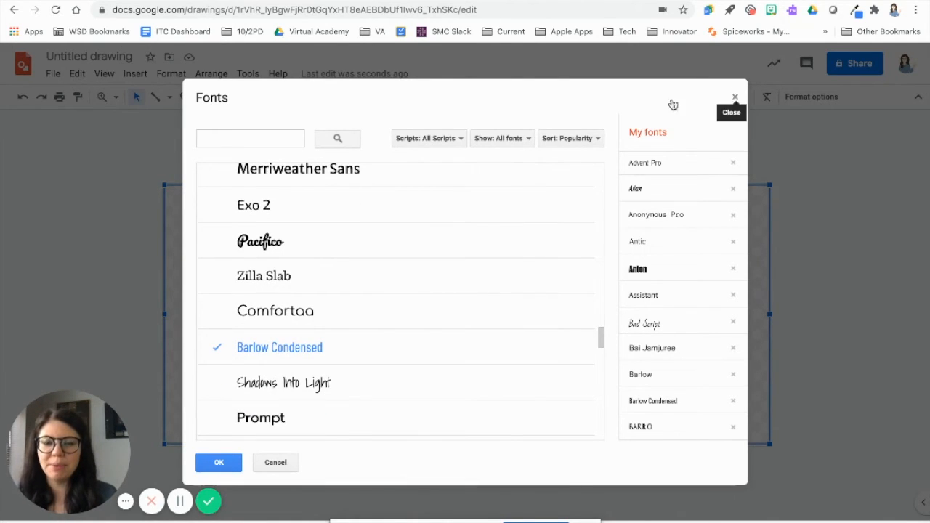
Change the font of the "The Great Gatsby" text to Contrail One.
click(353, 99)
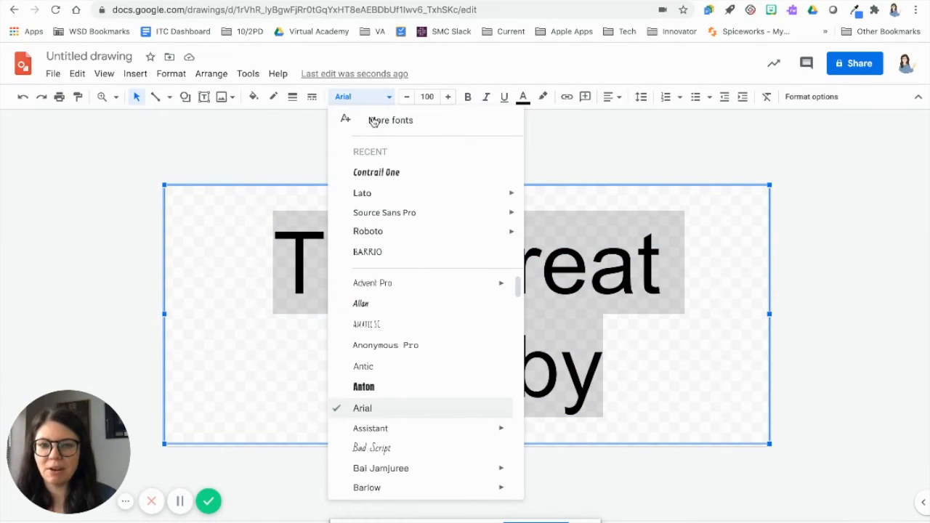
click(392, 175)
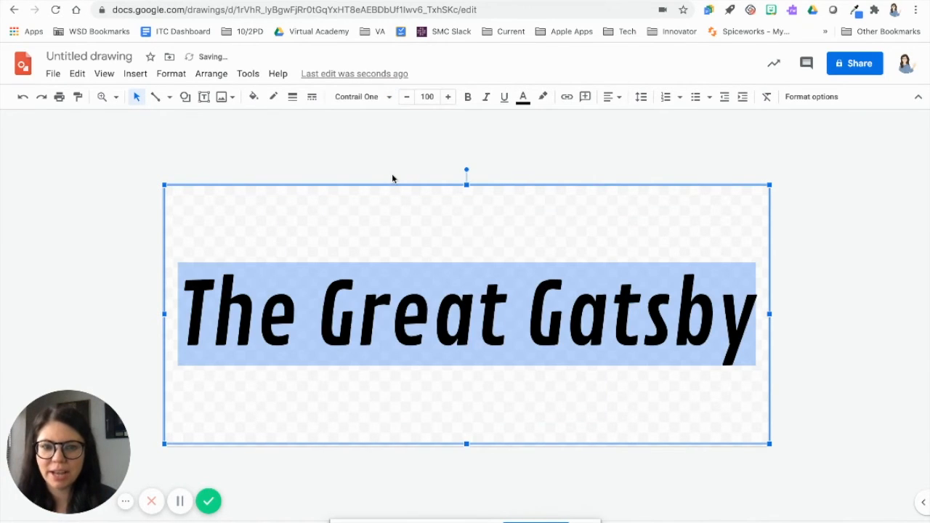
click(392, 178)
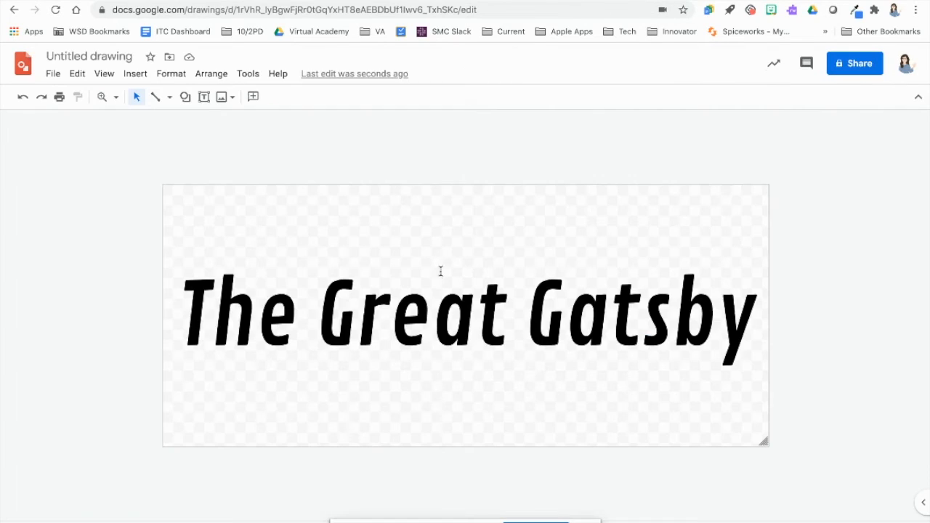
Change the color of the "The Great Gatsby" text to a very light gray.
triple_click(435, 292)
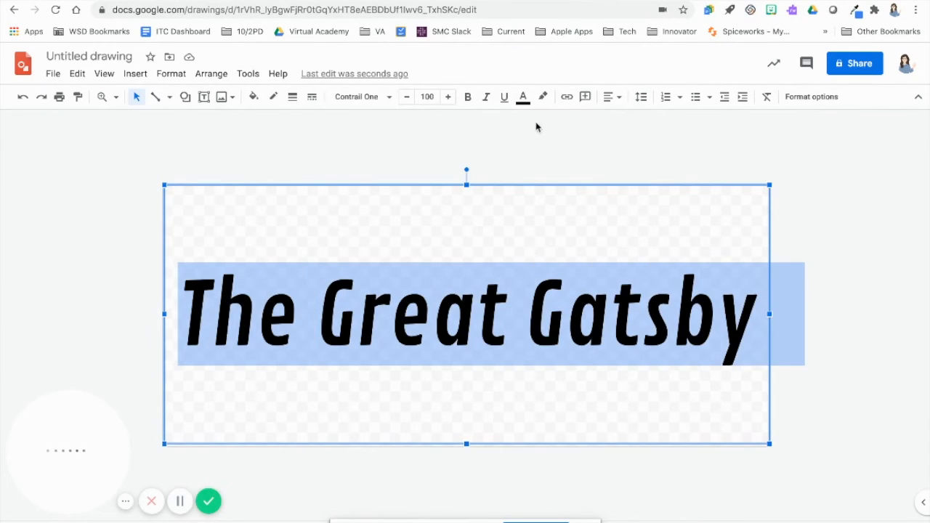
click(525, 100)
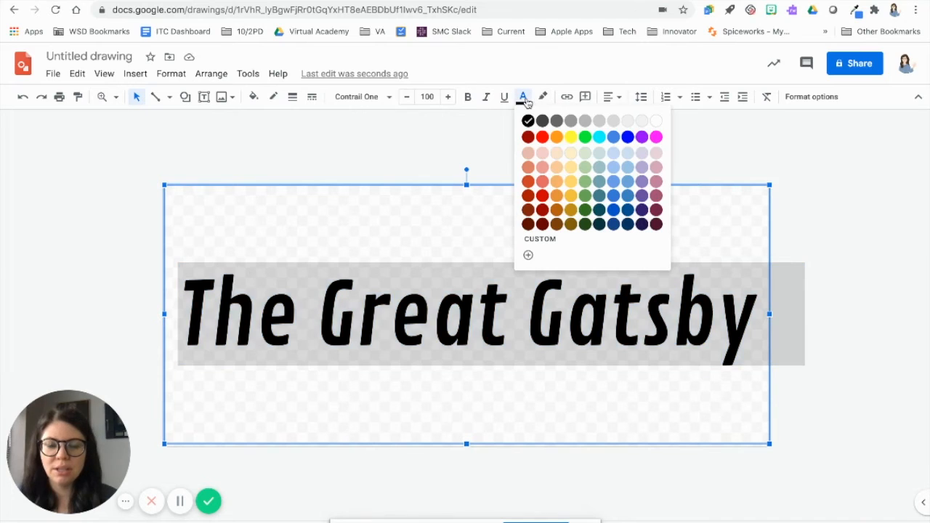
click(643, 124)
click(643, 127)
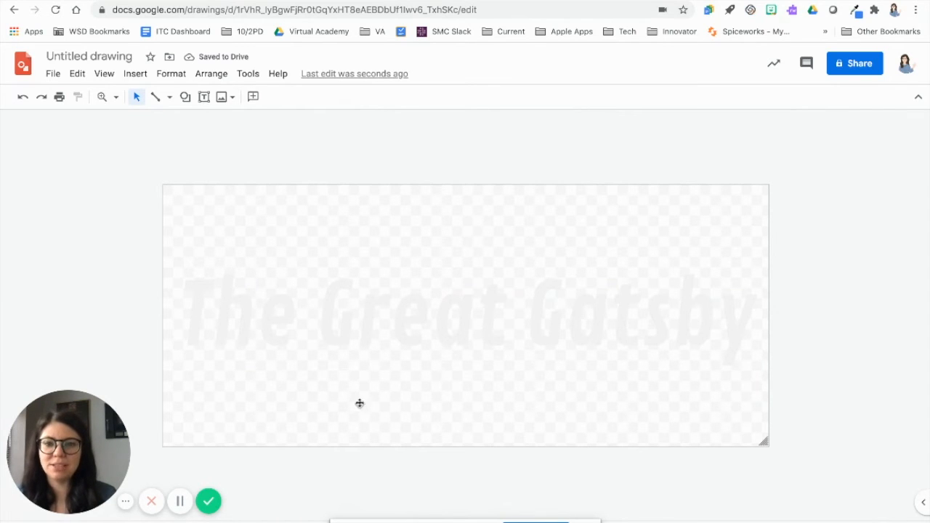
Rename the drawing as "gatsby banner text".
click(76, 53)
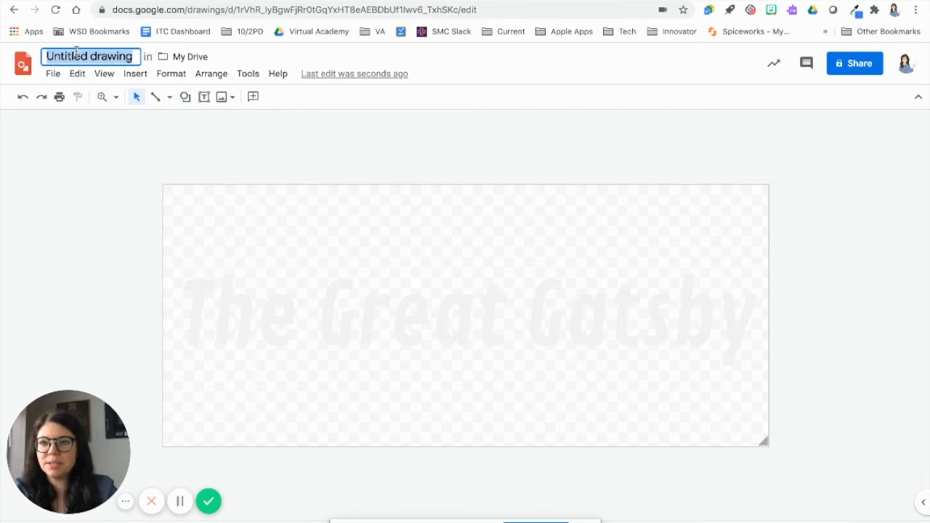
text(gatsby ba)
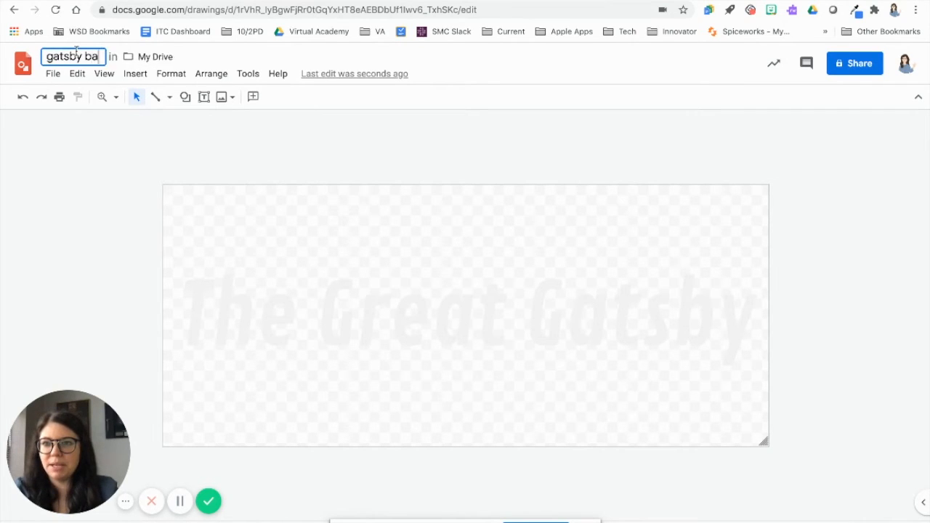
text(nner text)
click(93, 186)
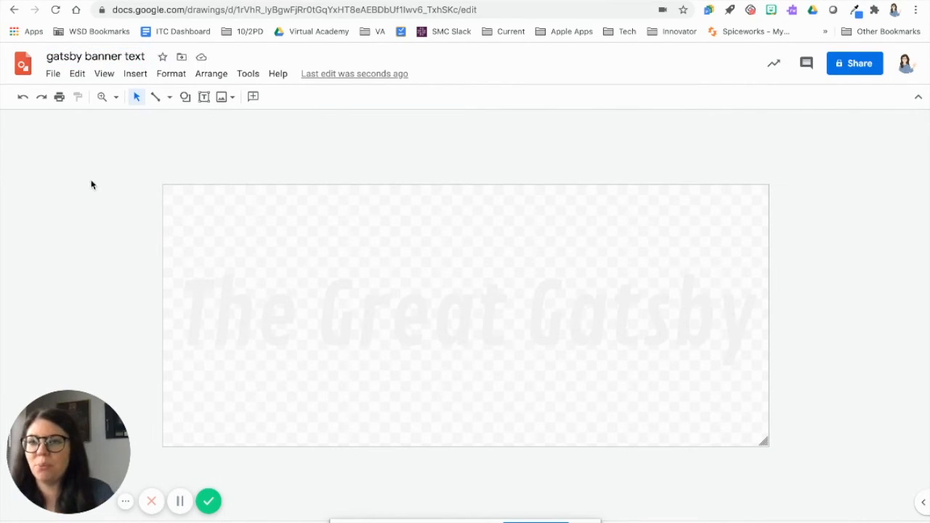
Download the drawing as a PNG image and save it in the Gatsby folder.
click(53, 74)
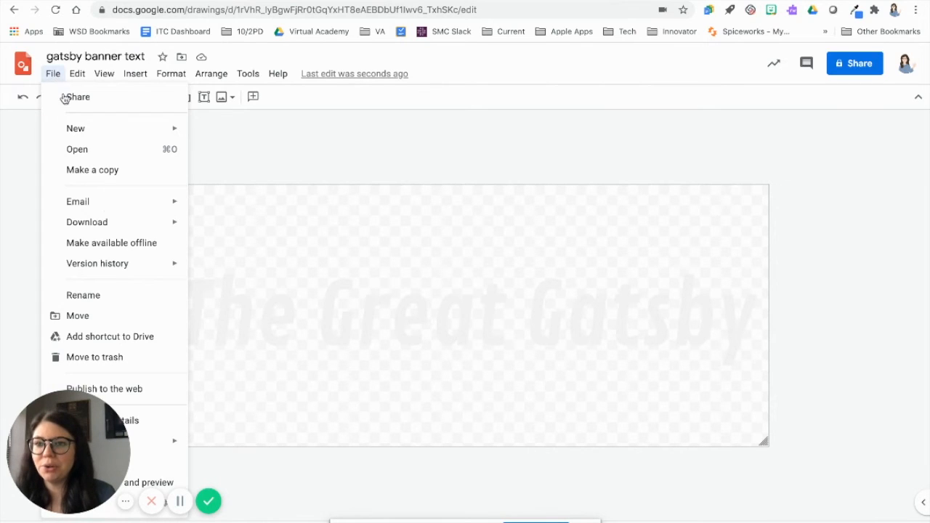
mouse_move(120, 227)
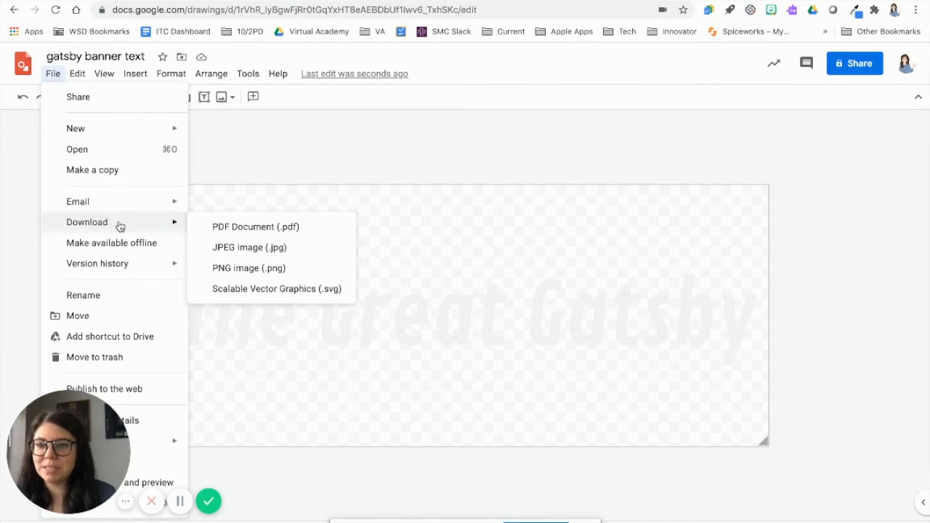
click(239, 269)
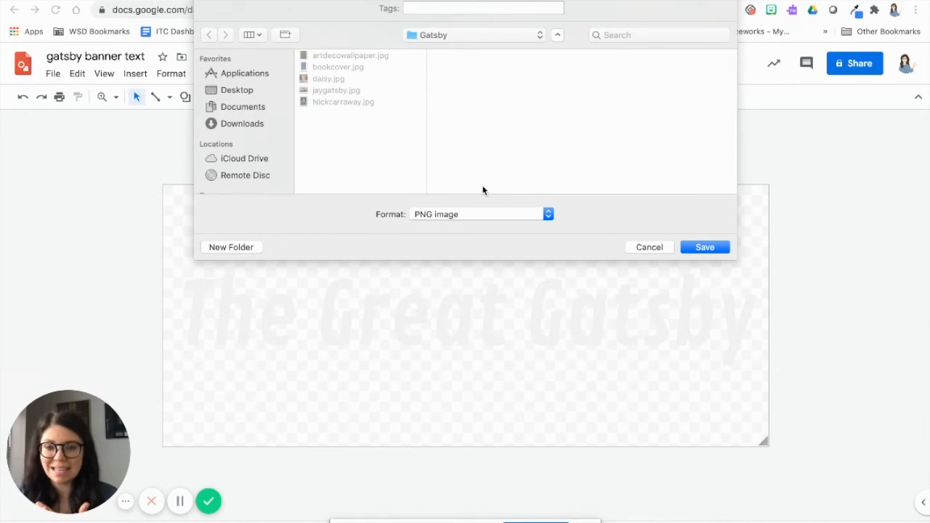
click(705, 248)
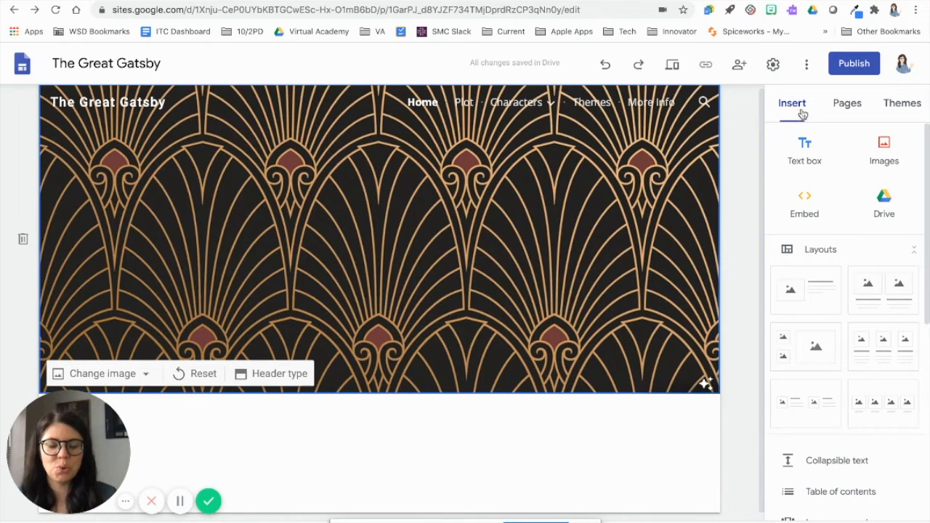
Back in The Great Gatsby site, upload gatsby banner text.png to the Home page and place it in the center of the header banner.
click(881, 167)
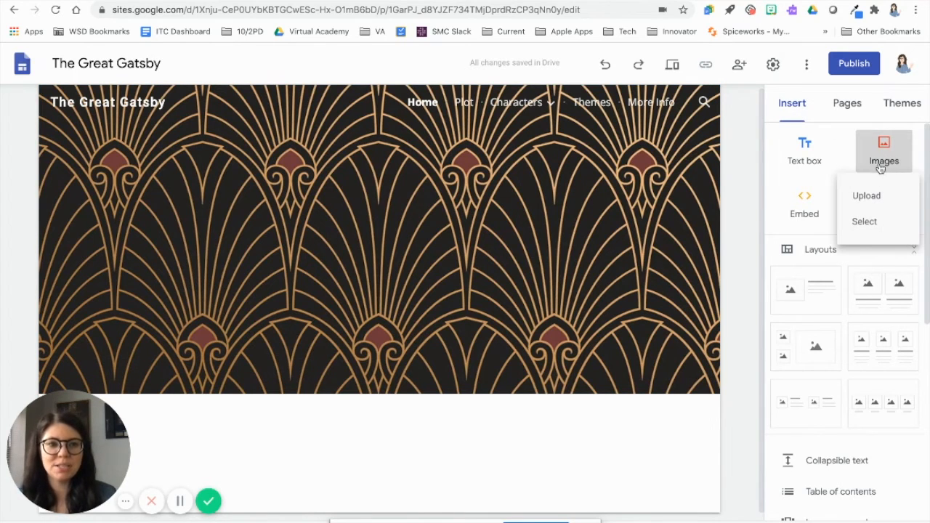
click(880, 195)
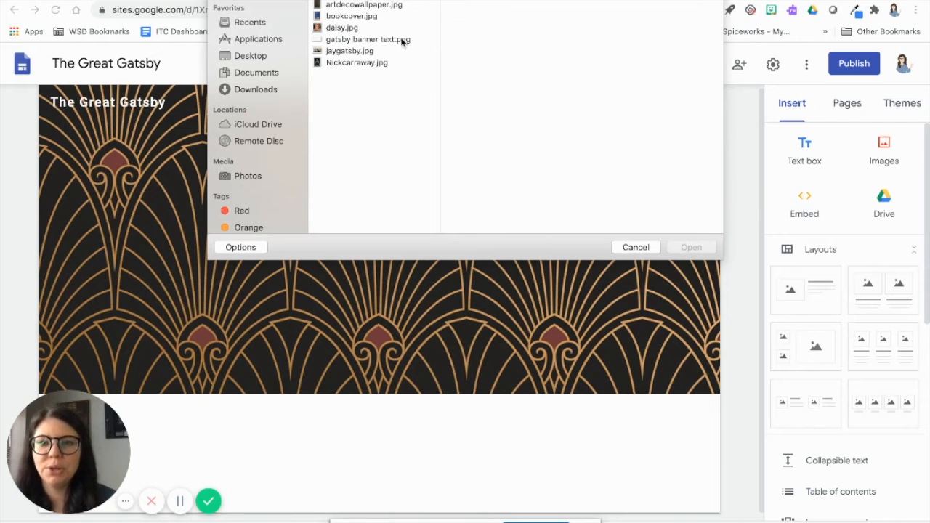
click(402, 40)
click(689, 248)
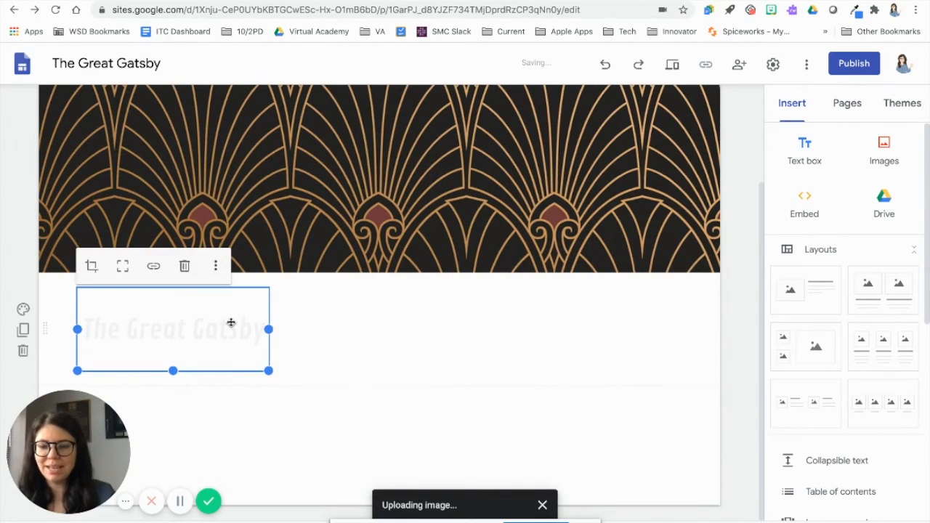
drag(389, 181, 425, 174)
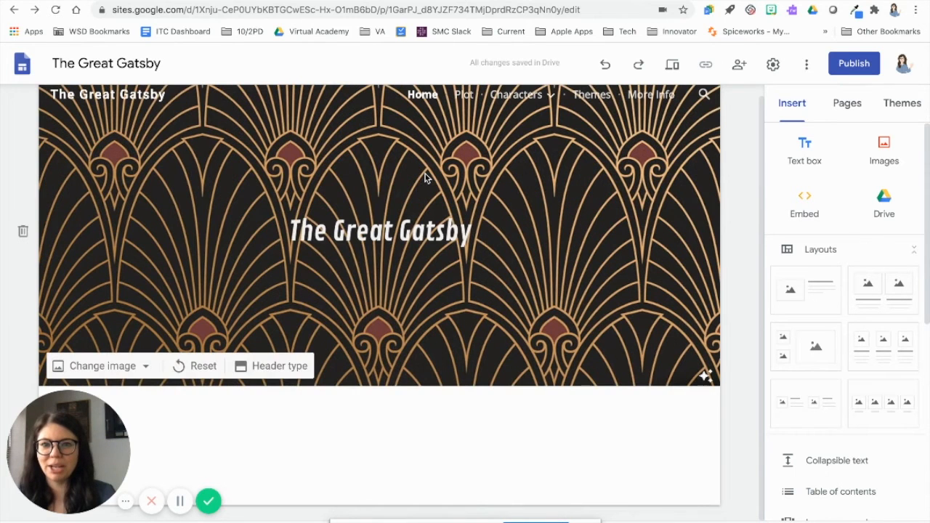
Enlarge the "The Great Gatsby" title image in the Home page banner and center it over the wallpaper.
scroll(425, 174, up, 1)
drag(475, 284, 624, 354)
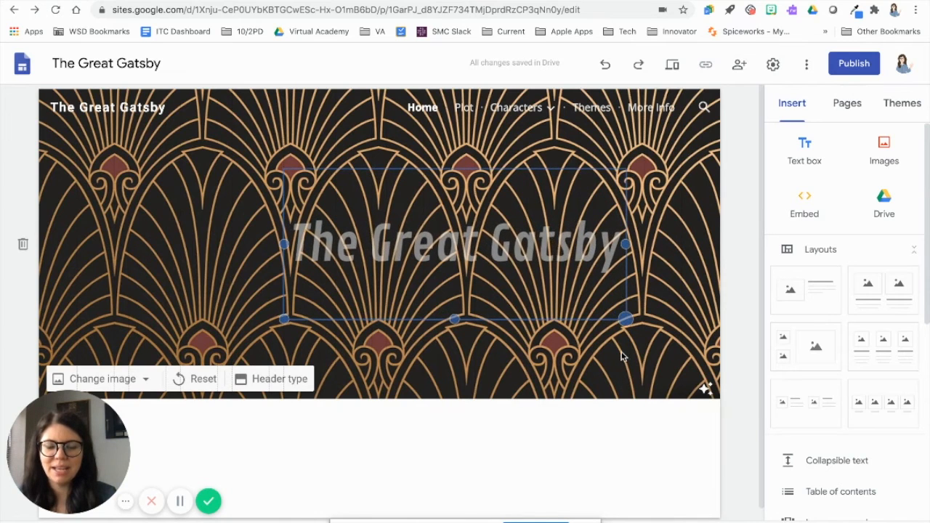
drag(465, 247, 385, 236)
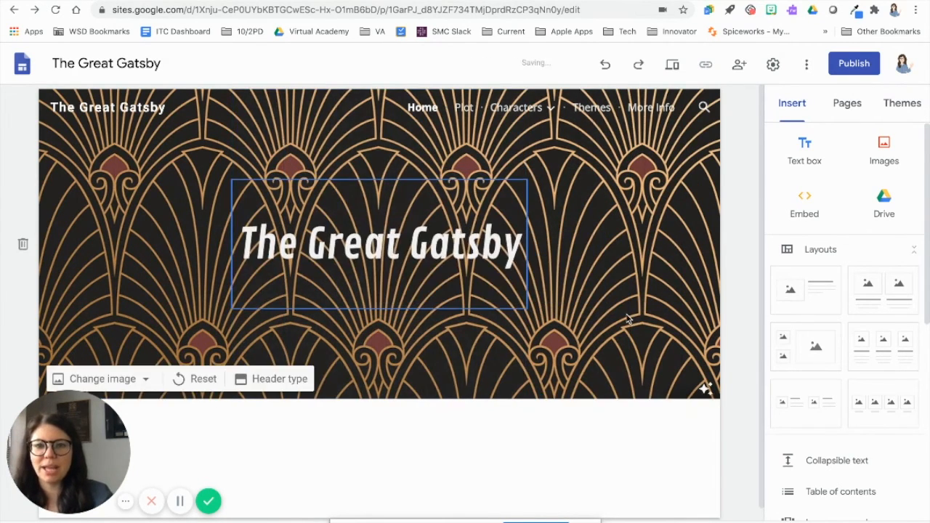
click(708, 390)
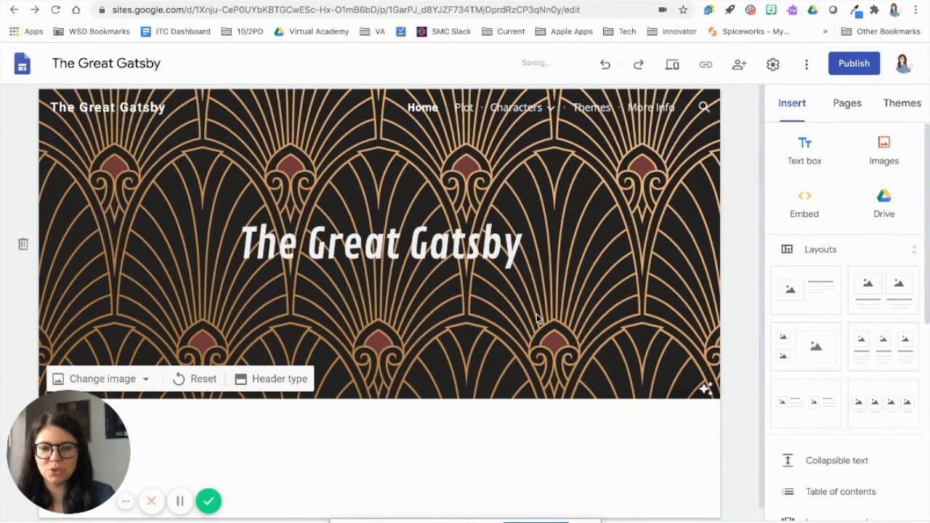
drag(468, 253, 414, 255)
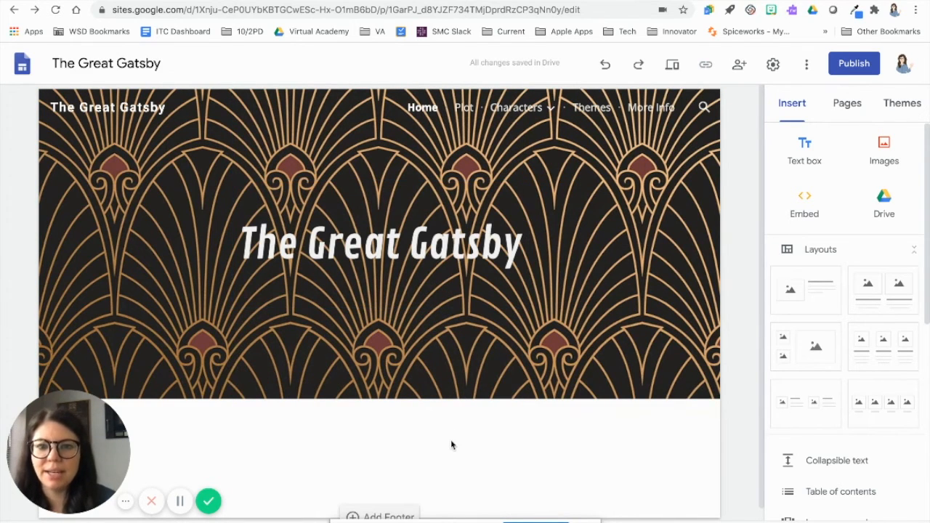
scroll(452, 439, down, 1)
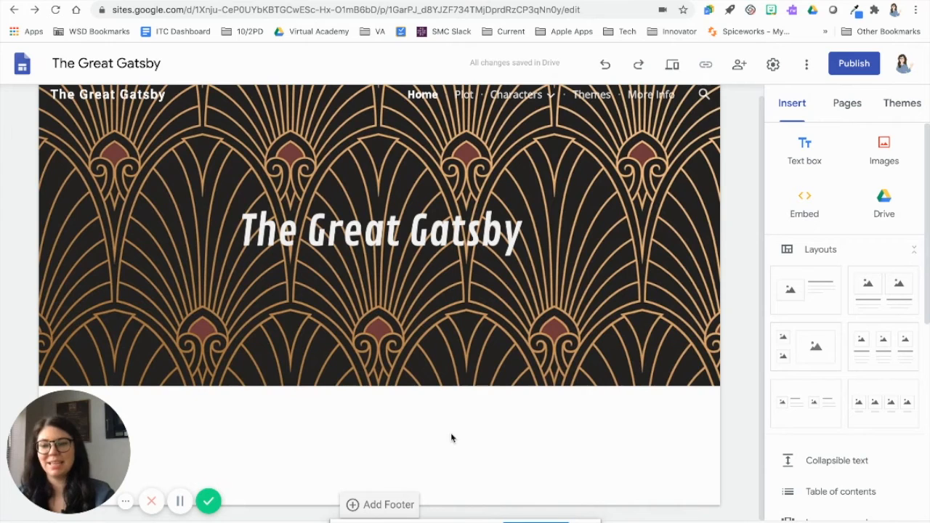
click(208, 501)
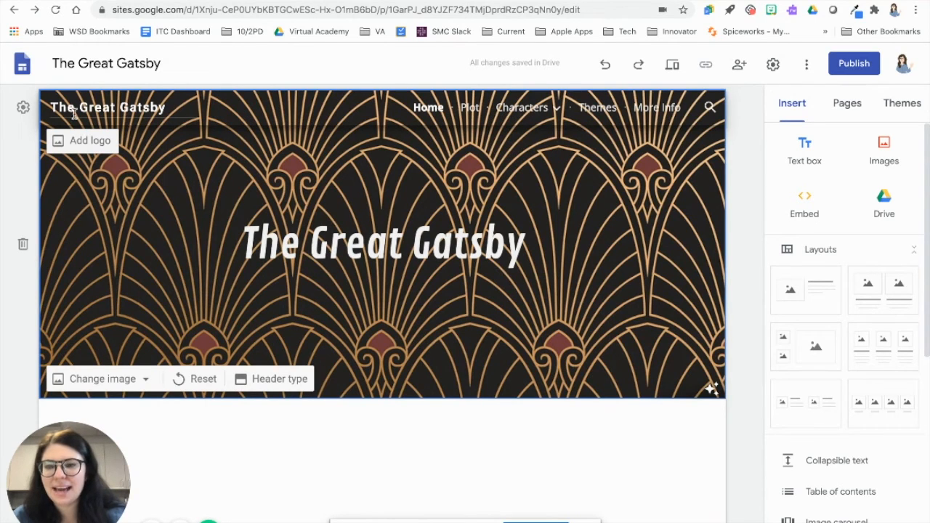
Change the site's navigation bar color to Black and close the settings.
click(22, 108)
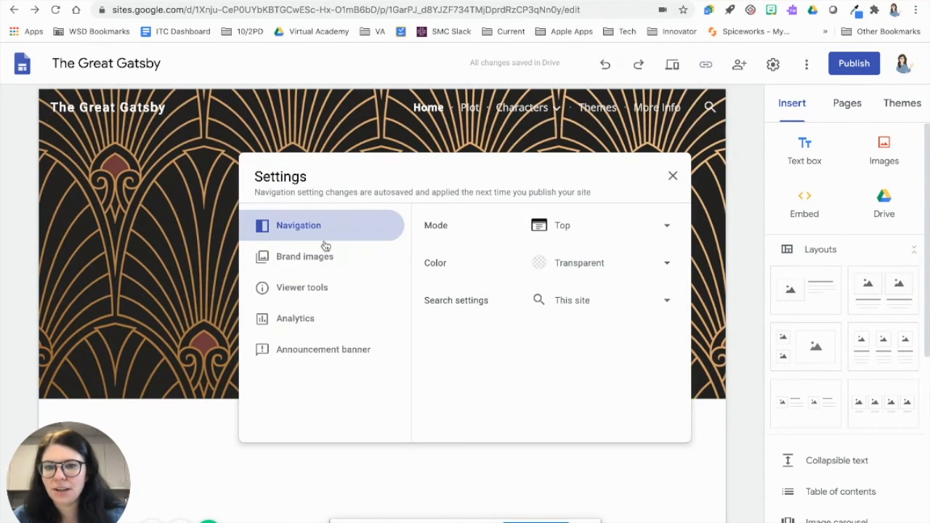
click(584, 266)
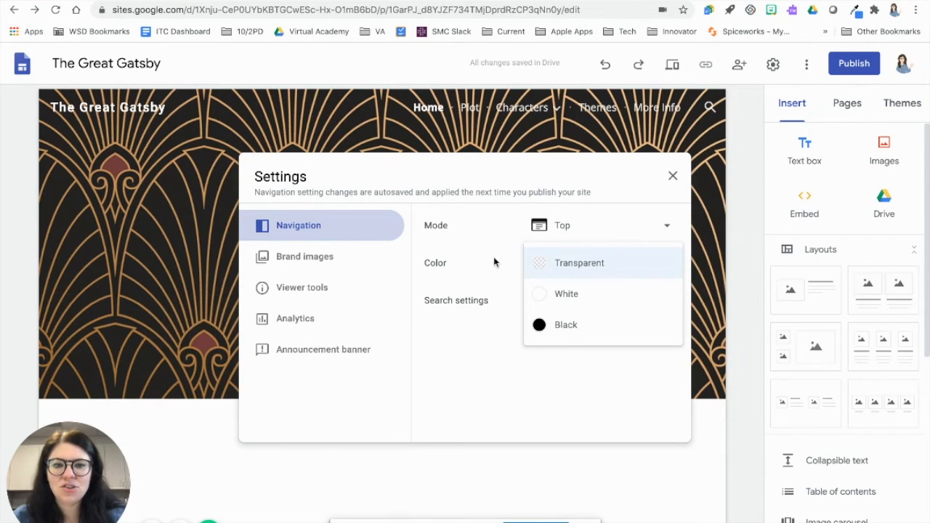
click(561, 323)
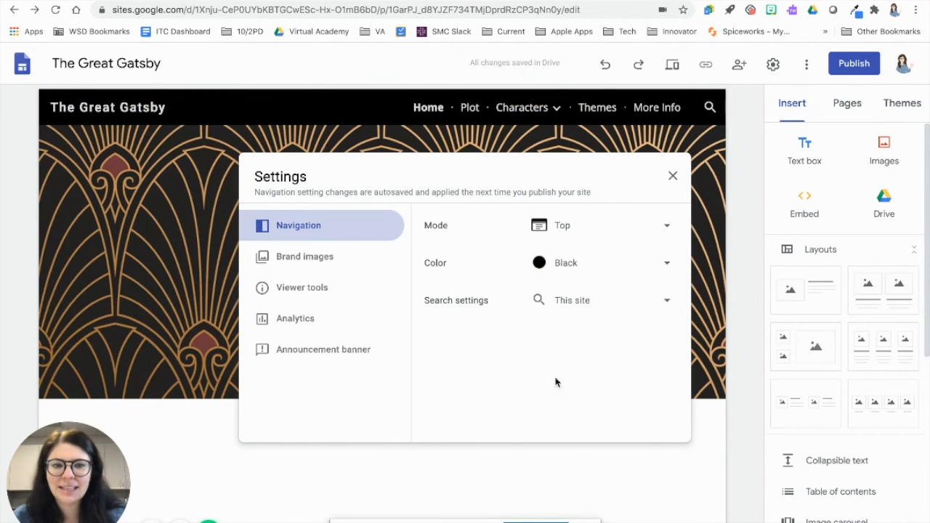
click(703, 409)
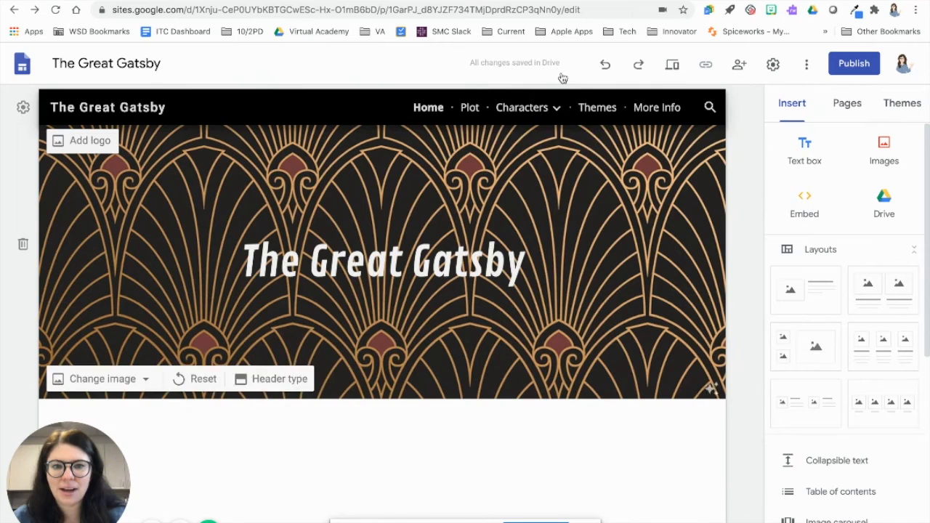
Open the Characters page and change its header type to Title only.
mouse_move(553, 109)
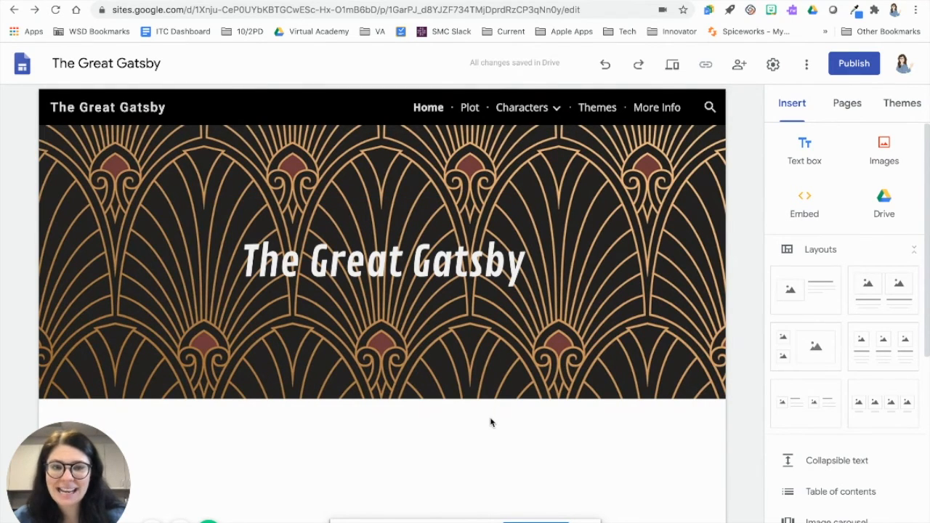
click(531, 111)
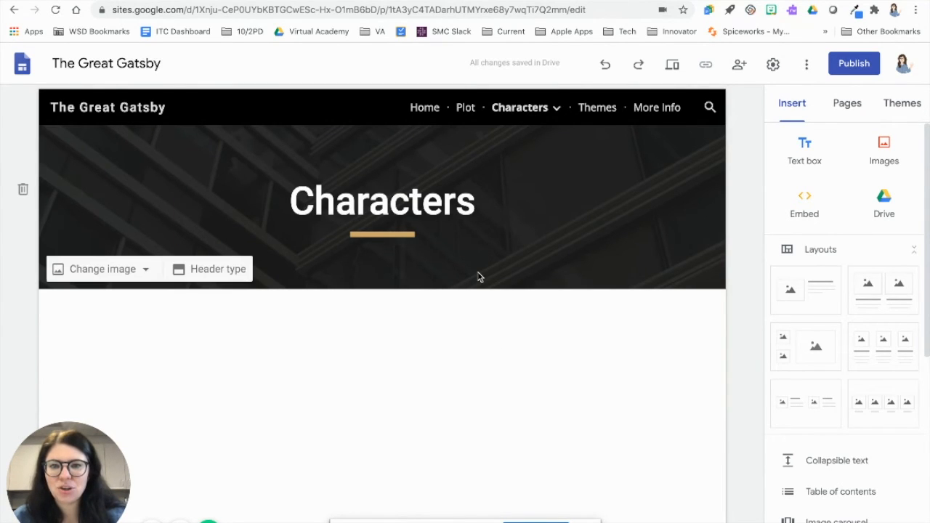
click(178, 277)
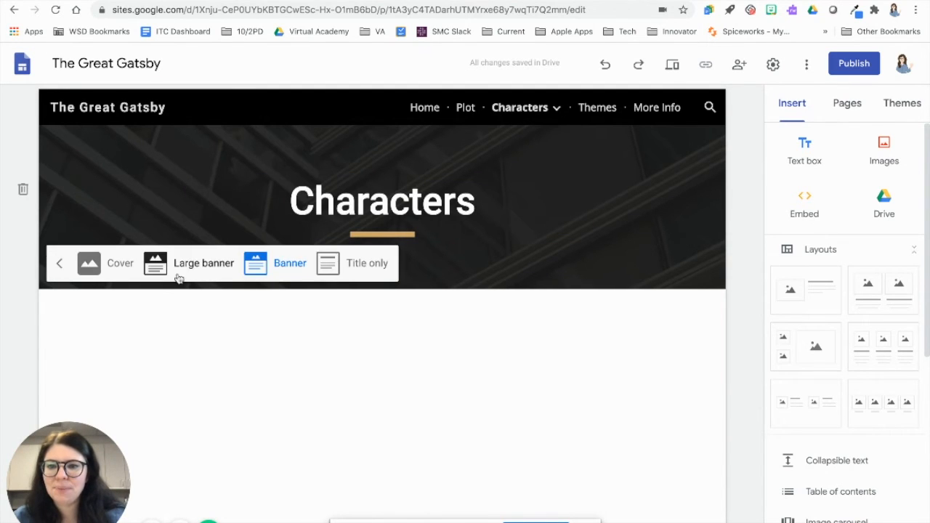
click(347, 271)
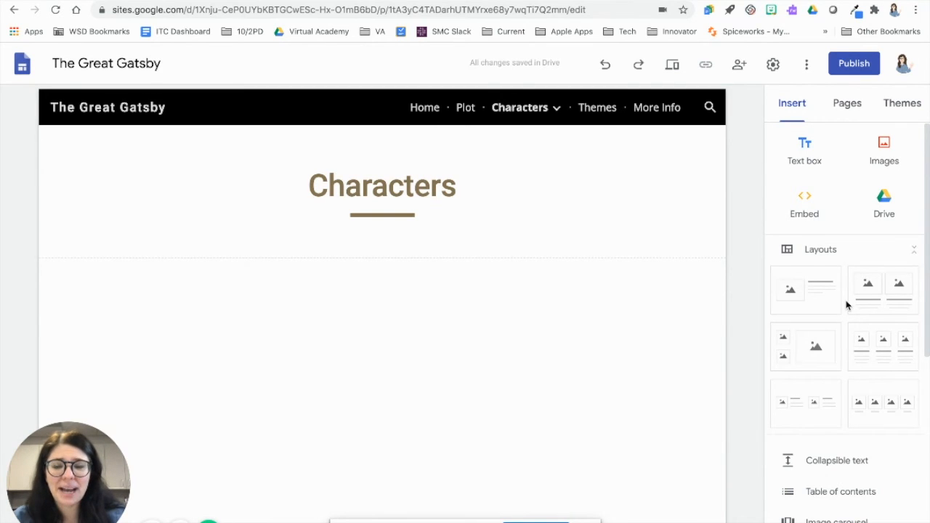
Insert the layout with two side-by-side images, each with a heading and text below, under the Characters title.
scroll(847, 304, down, 1)
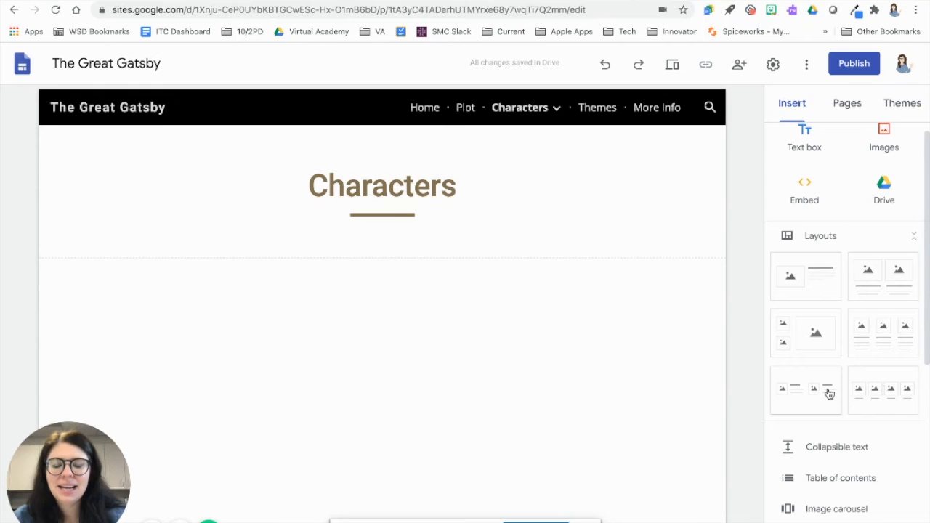
scroll(829, 394, up, 1)
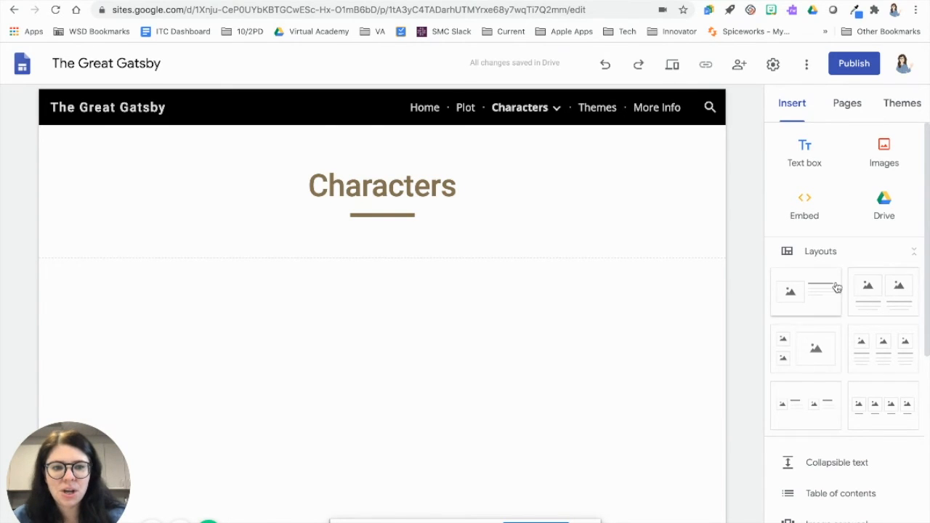
click(897, 288)
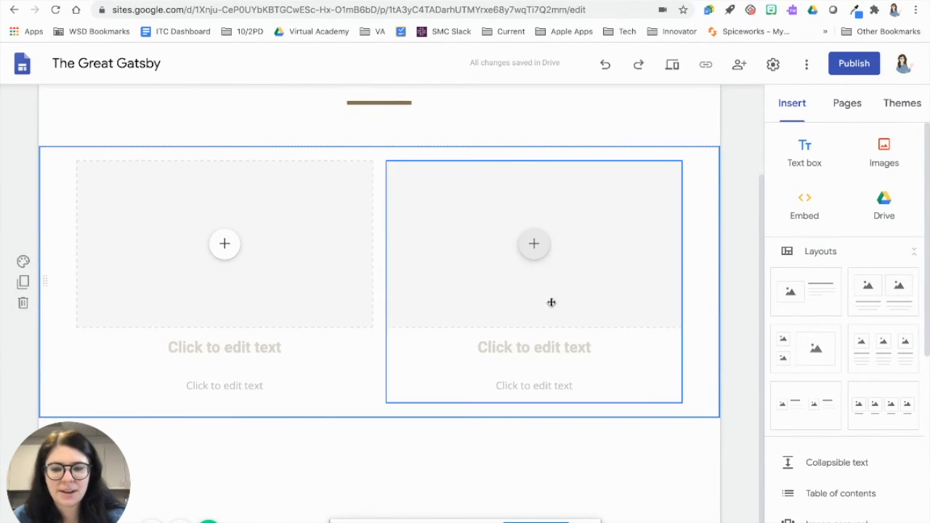
click(312, 308)
click(471, 318)
click(493, 392)
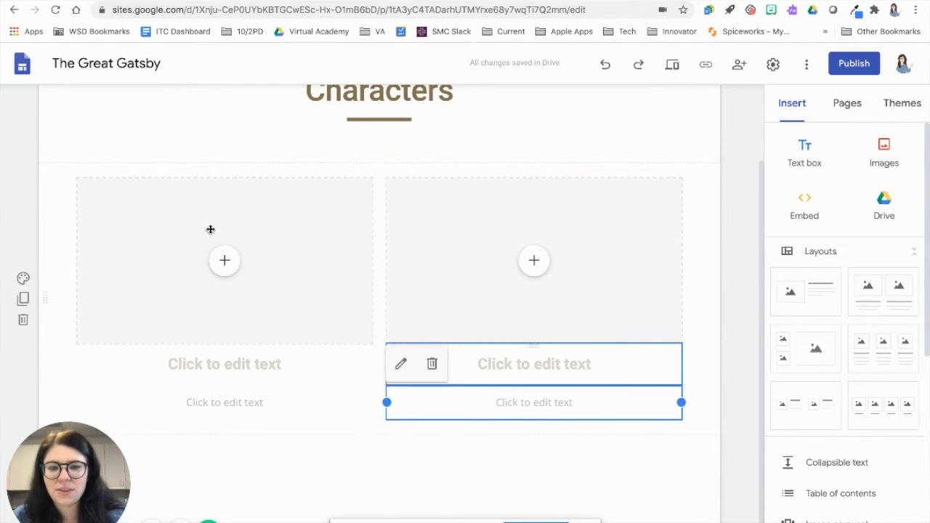
Upload jaygatsby.jpg from the Gatsby folder into the layout's first image placeholder.
click(212, 231)
click(225, 261)
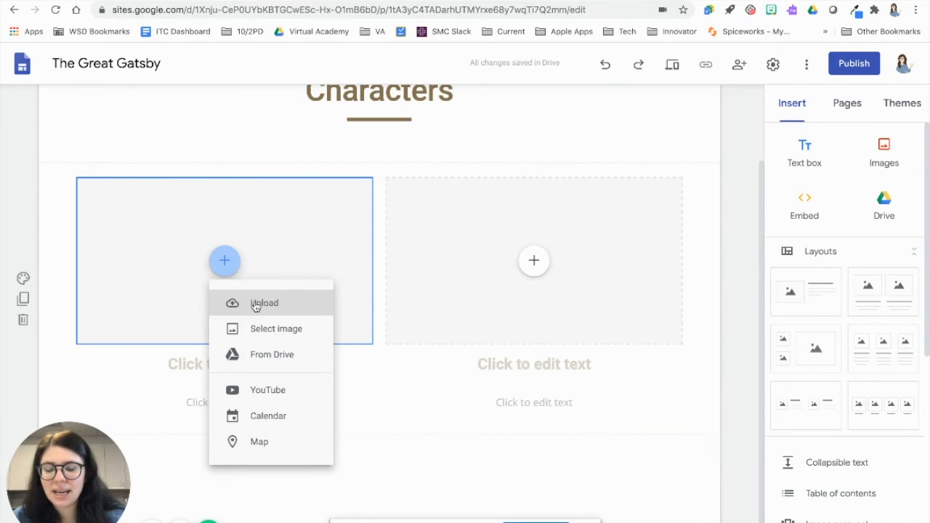
click(255, 307)
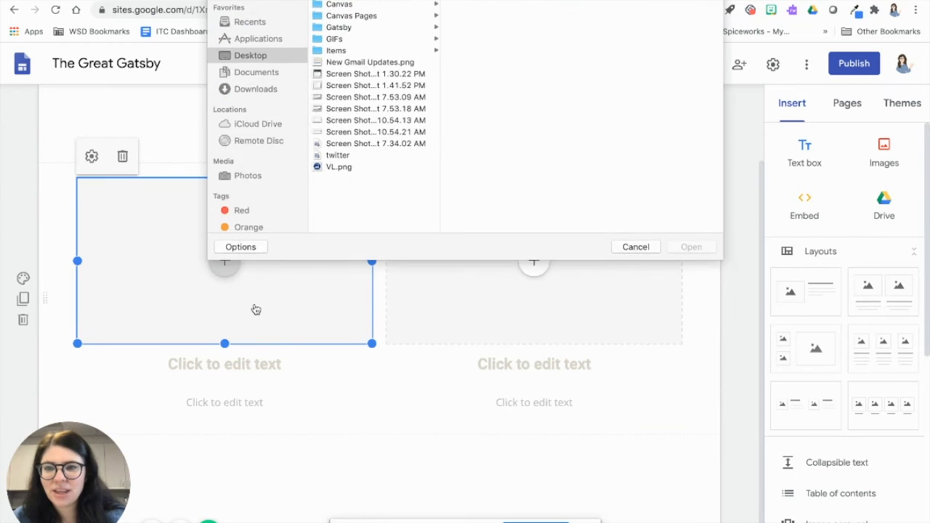
click(407, 31)
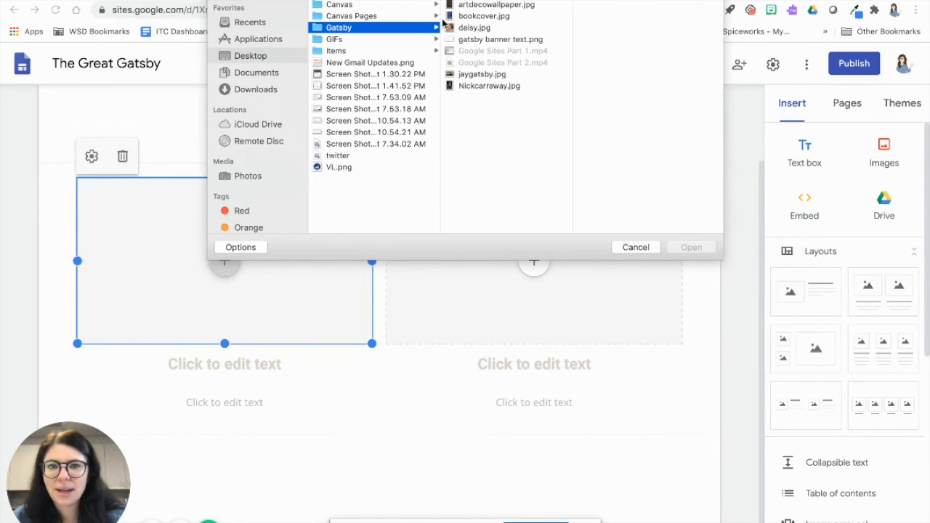
click(485, 75)
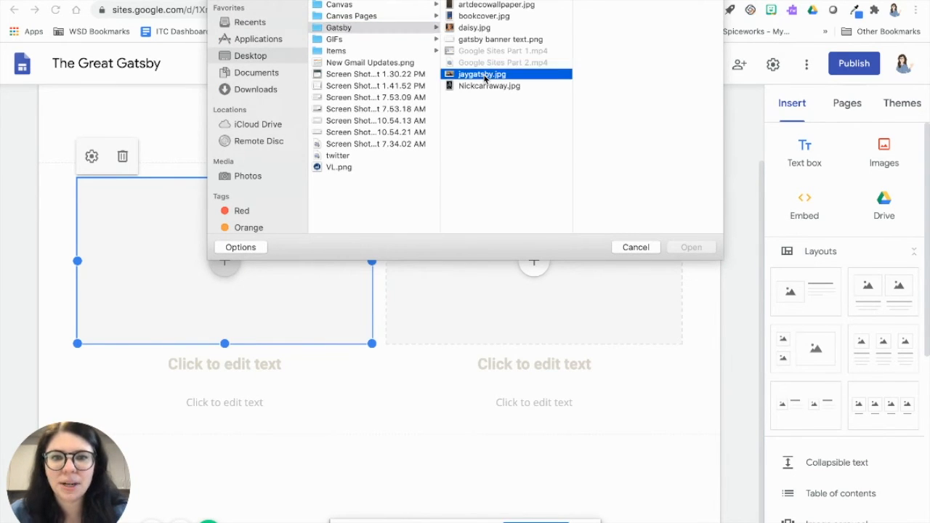
click(691, 247)
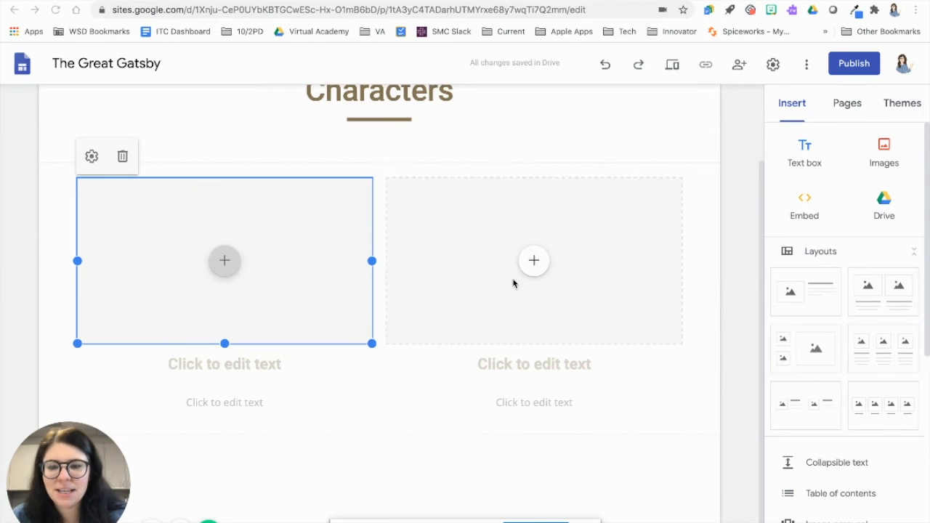
Upload Nickcarraway.jpg from the Gatsby folder into the layout's second image placeholder.
click(534, 263)
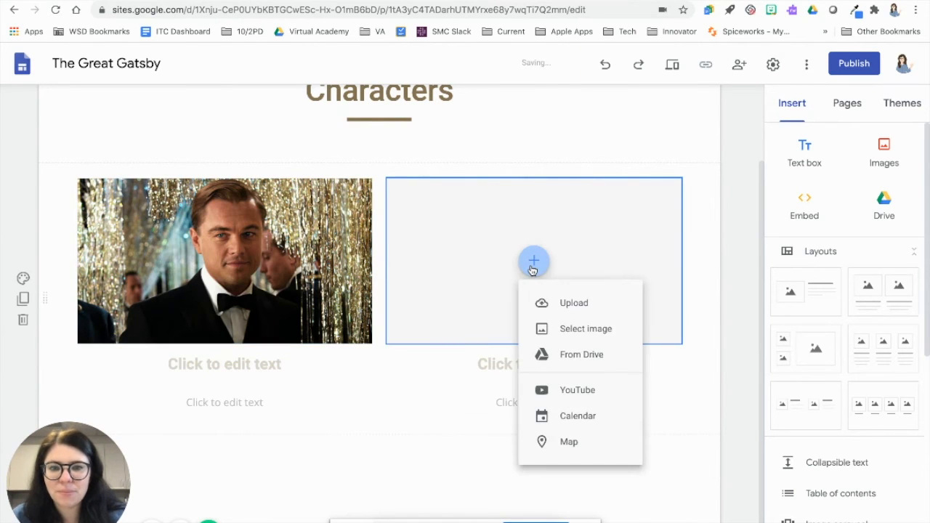
click(545, 304)
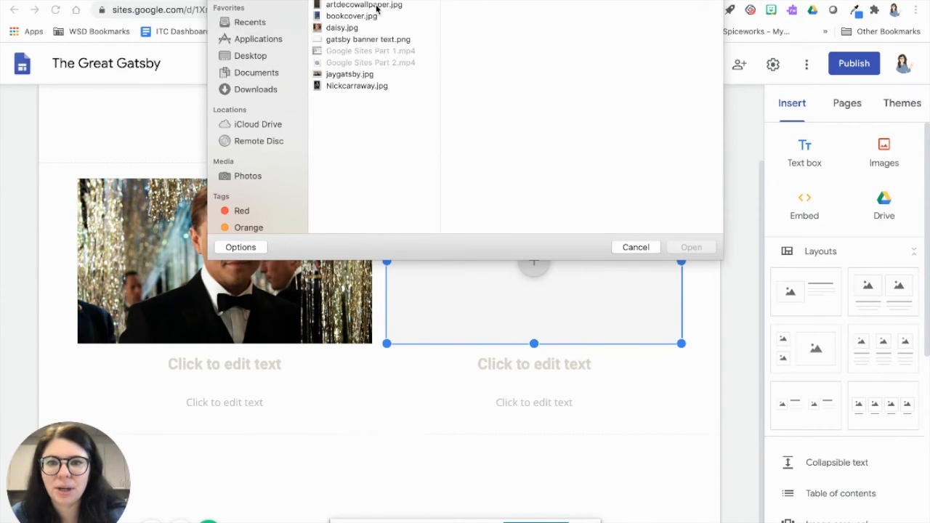
click(356, 86)
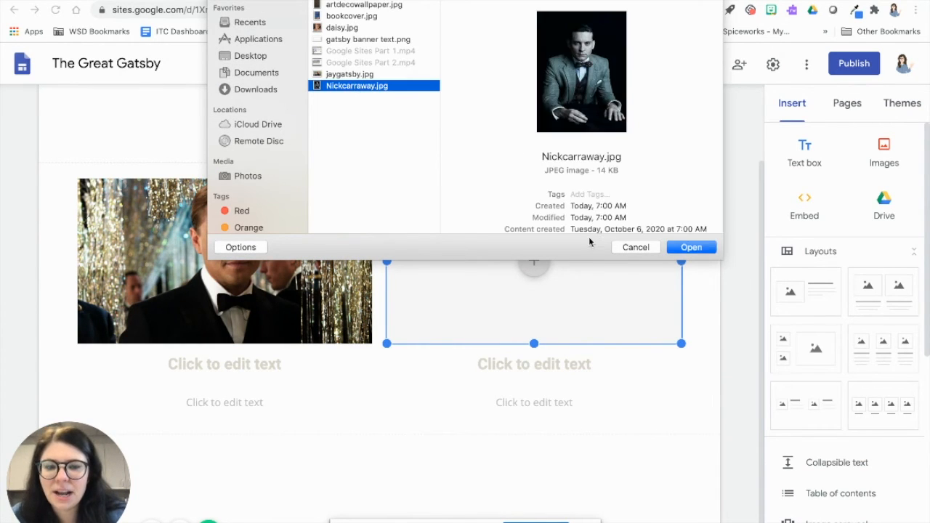
click(687, 248)
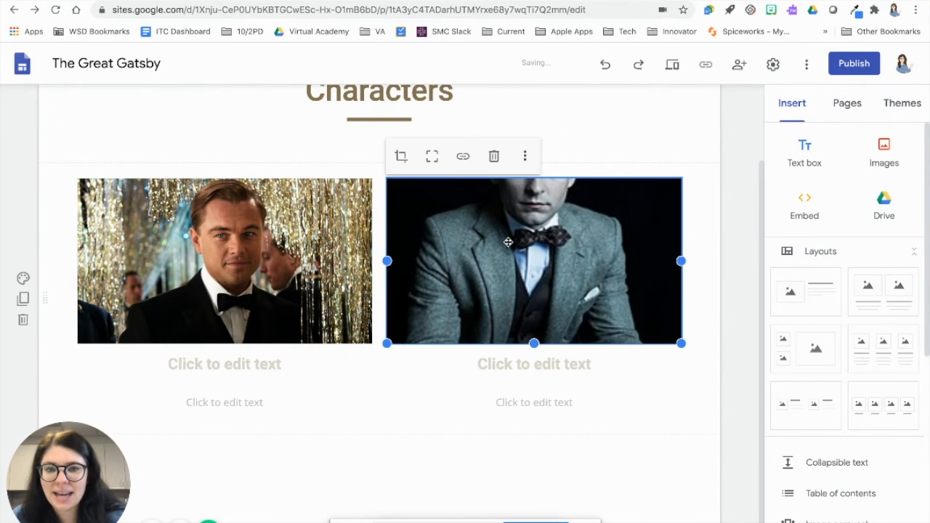
Reposition the Nick Carraway photo within its crop frame so that the whole face shows.
click(489, 261)
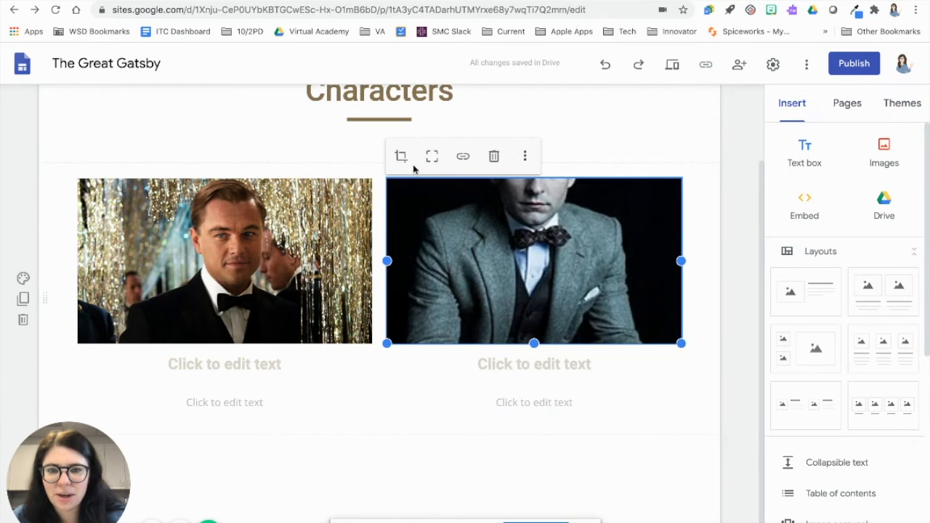
double_click(478, 234)
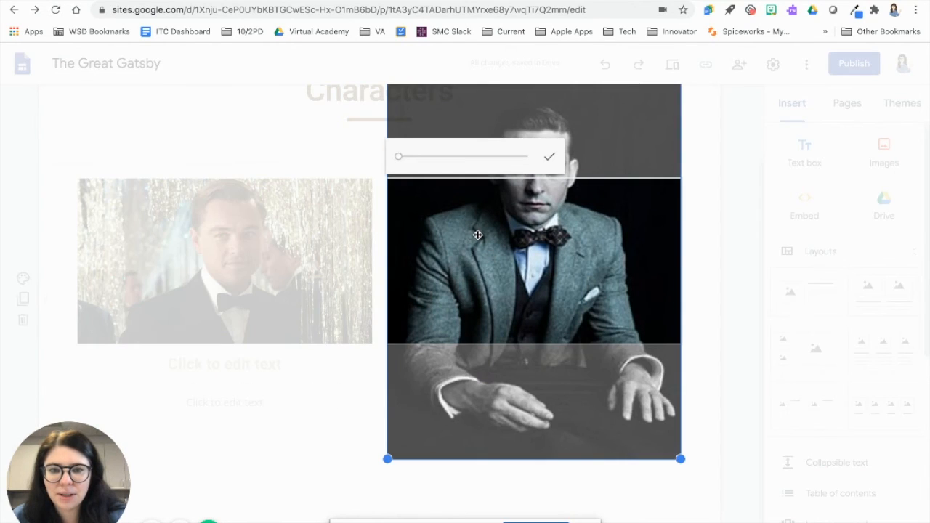
drag(476, 262, 475, 354)
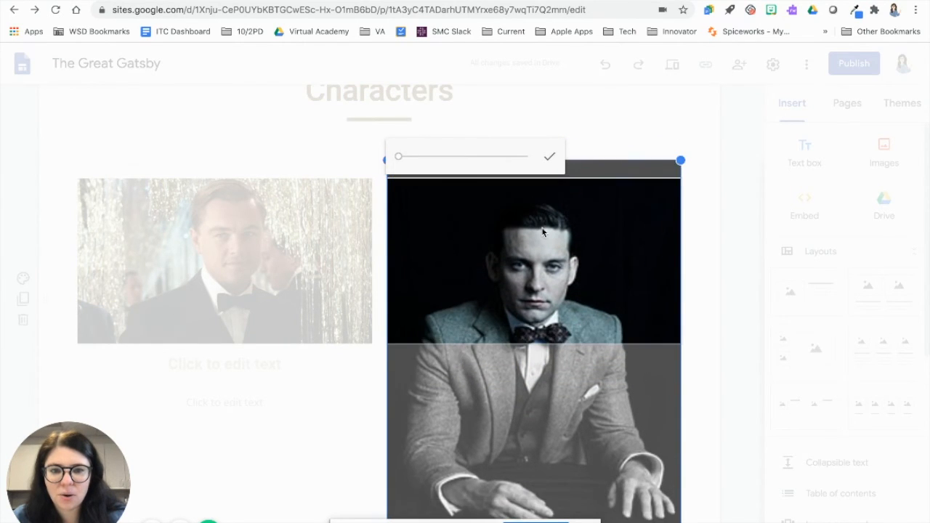
click(550, 157)
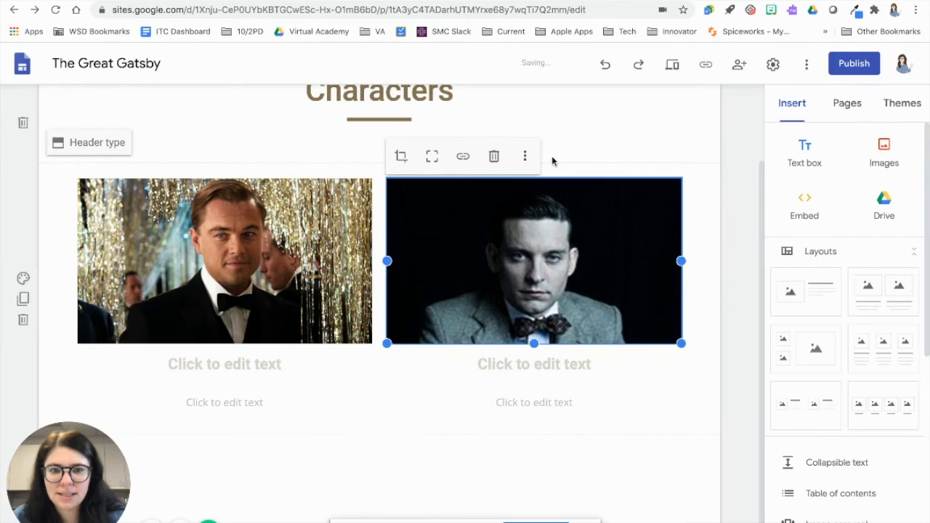
Enter the heading "Jay Gatsby" under the first character image and "Nick Carraway" under the second.
click(282, 367)
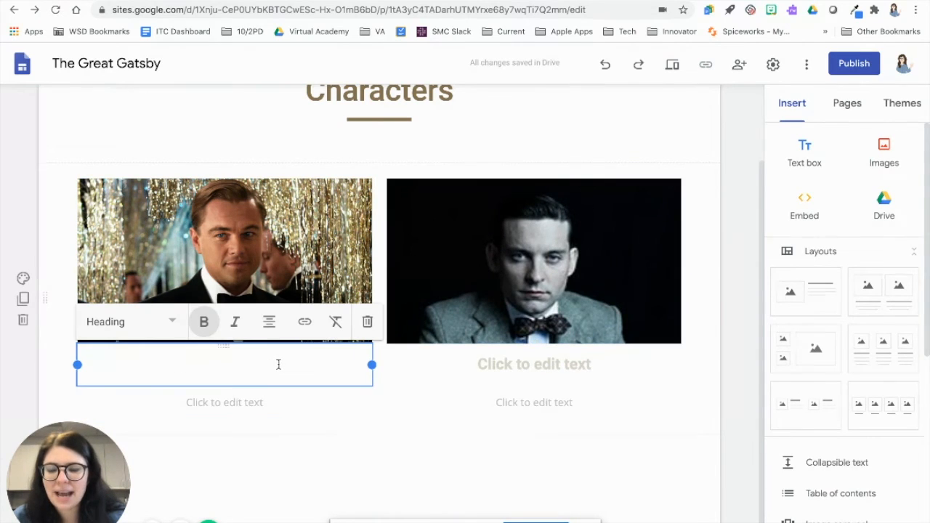
text(Ja)
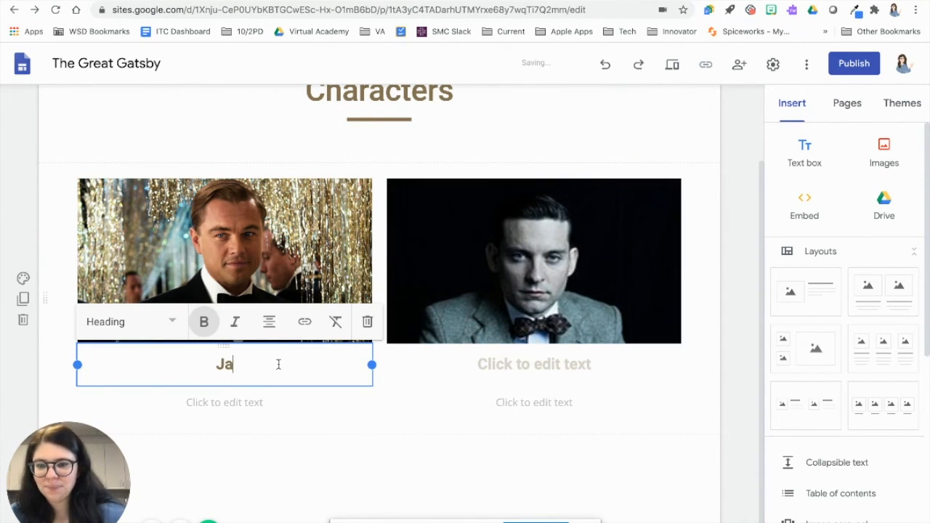
text(y Gatsby)
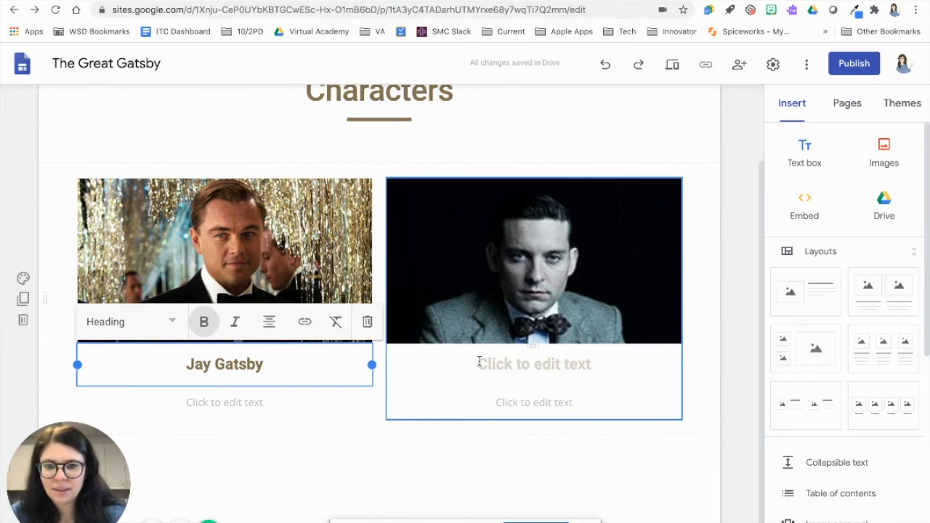
click(480, 361)
text(Nick Ca)
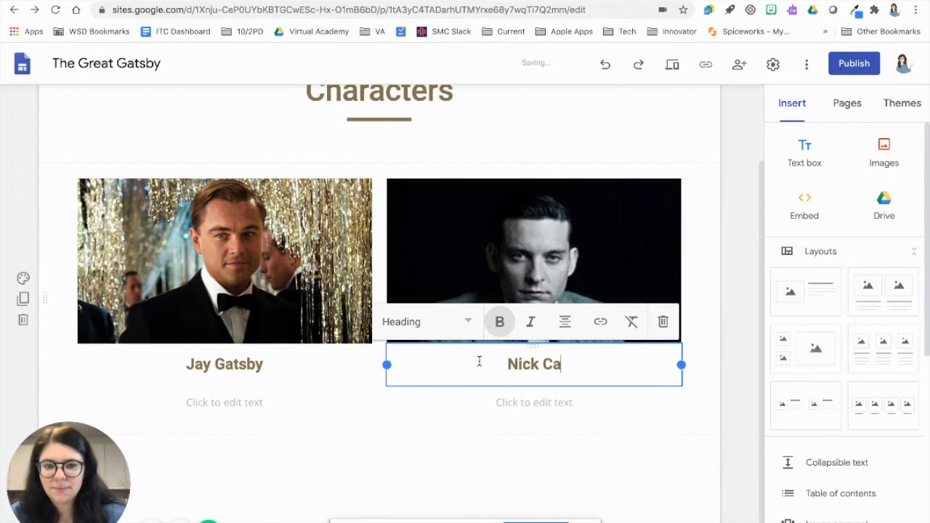
text(rraway)
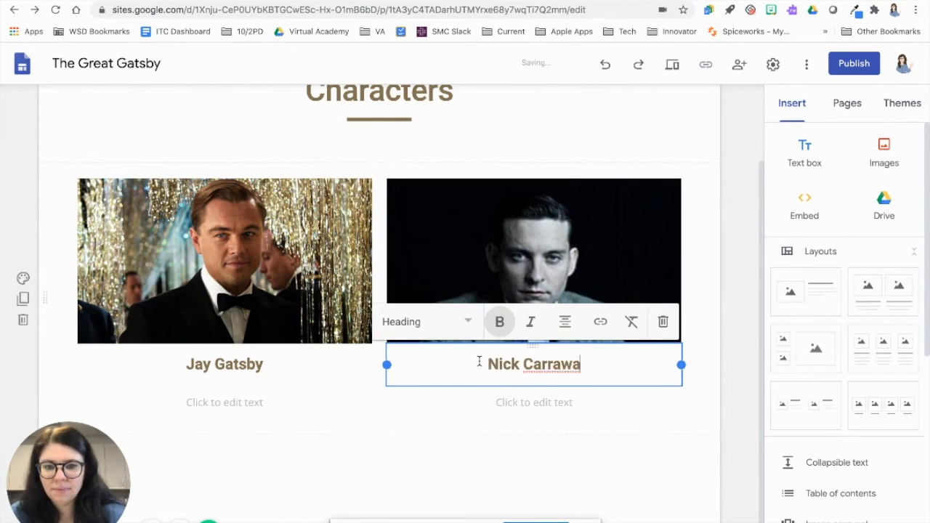
click(501, 424)
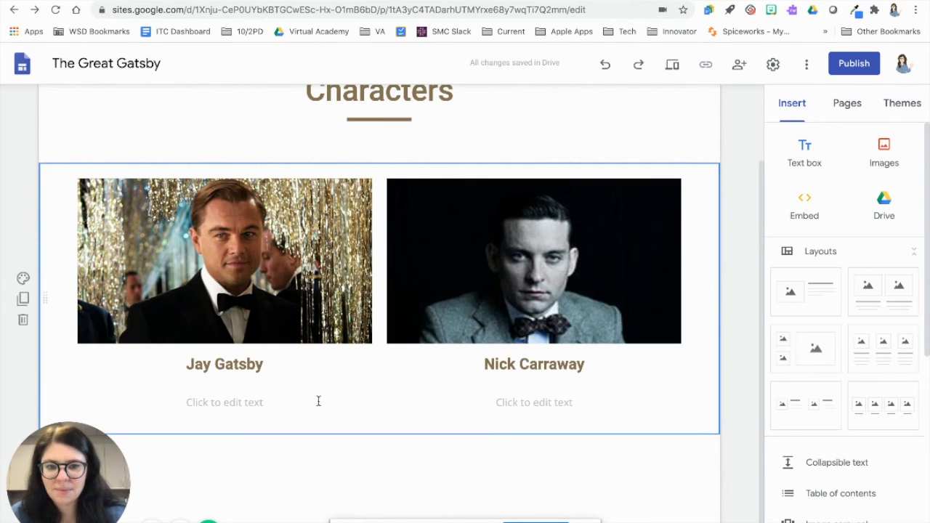
Fill the caption under Jay Gatsby with "lkwjsflksdjflksjdf lsakjdf slkajdf lskdf s" and the one under Nick Carraway with "sdfk;slkf;slkdf;slkdf;sldkfsfs".
click(318, 402)
text(lkwjsflksdjflksjdf lsakjdf slkajdf lskdf s)
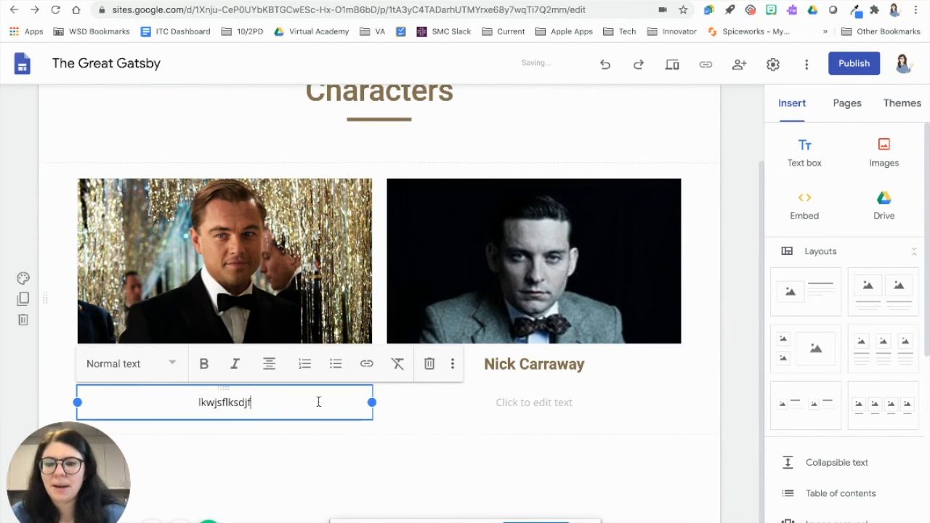
click(487, 403)
text(sdfk;slkf;slkdf;slkdf;sldkfsfs)
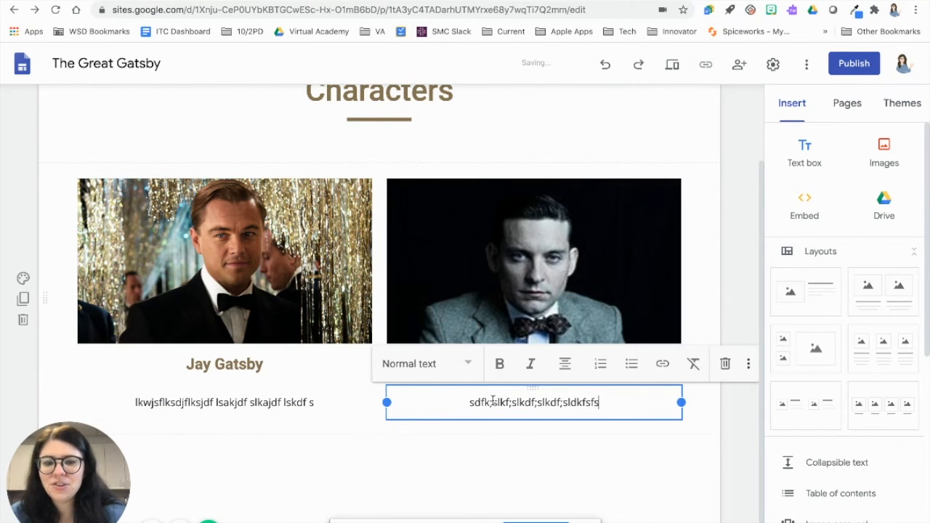
click(493, 474)
scroll(492, 474, down, 1)
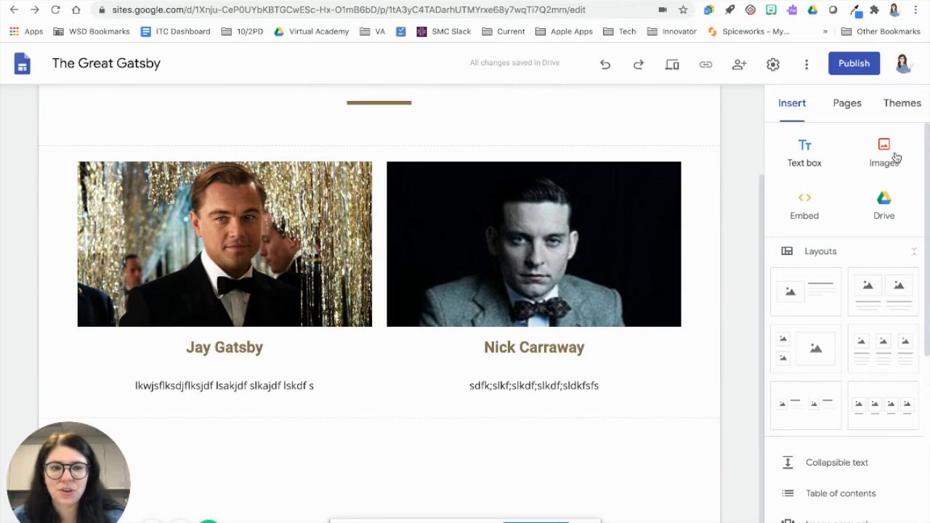
Add a text box reading "Main Characters" below the character images and format it with the Title style.
double_click(416, 461)
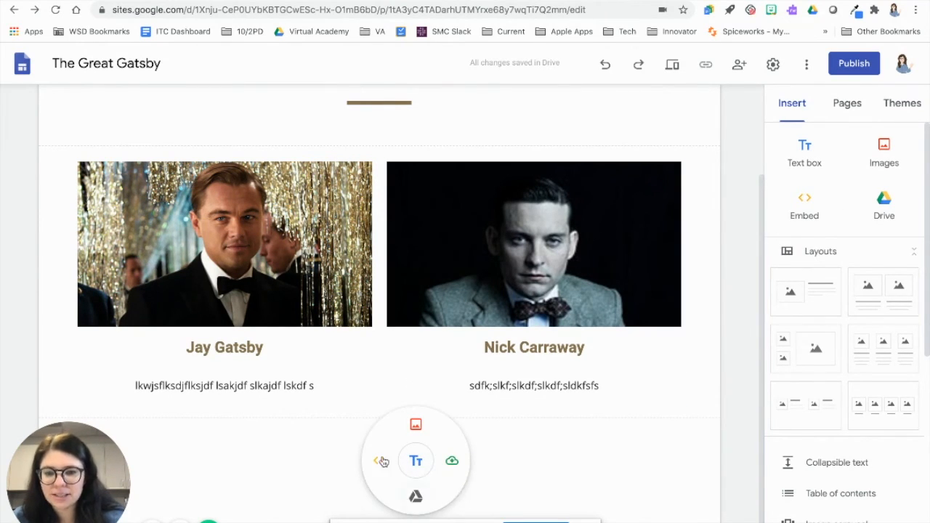
click(420, 459)
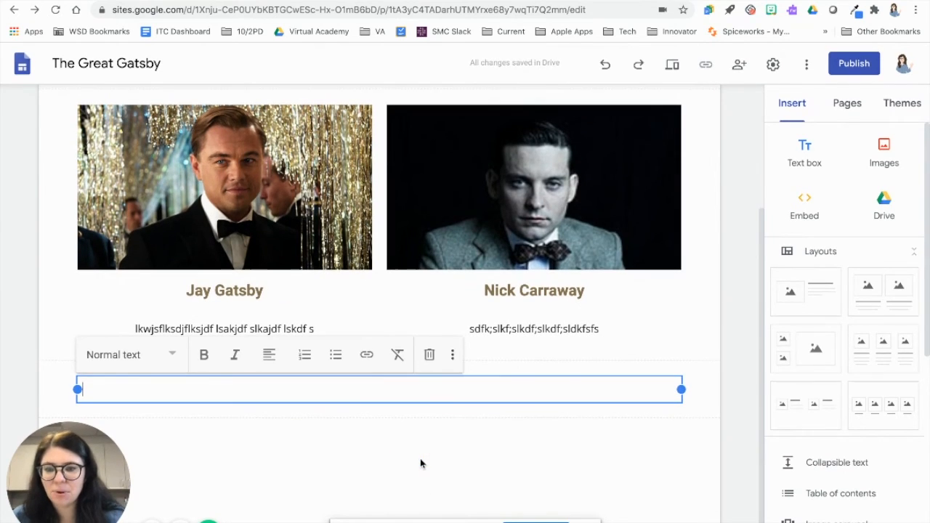
text(Main Characters)
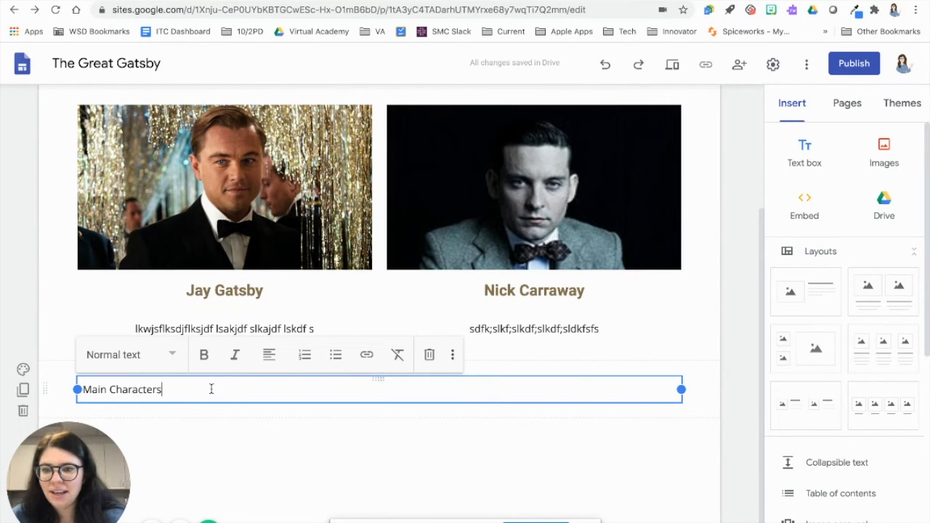
triple_click(108, 383)
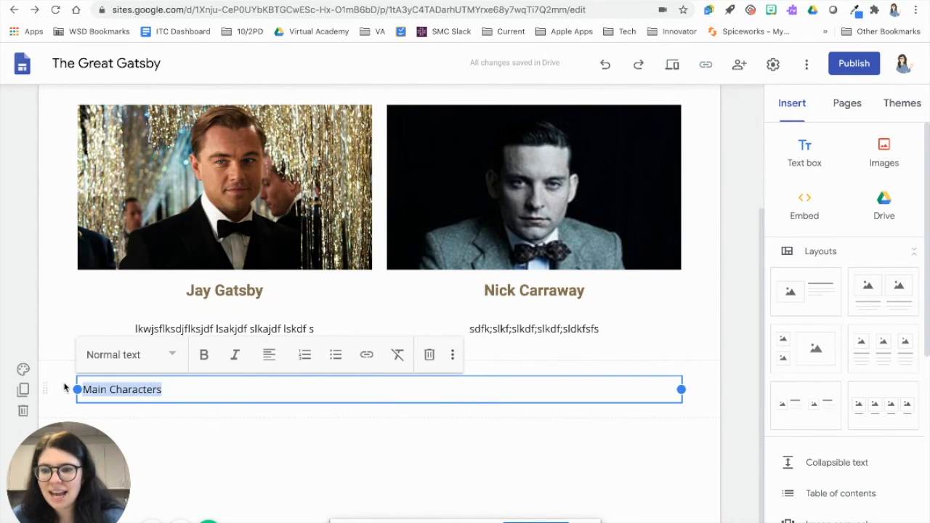
click(117, 364)
click(116, 396)
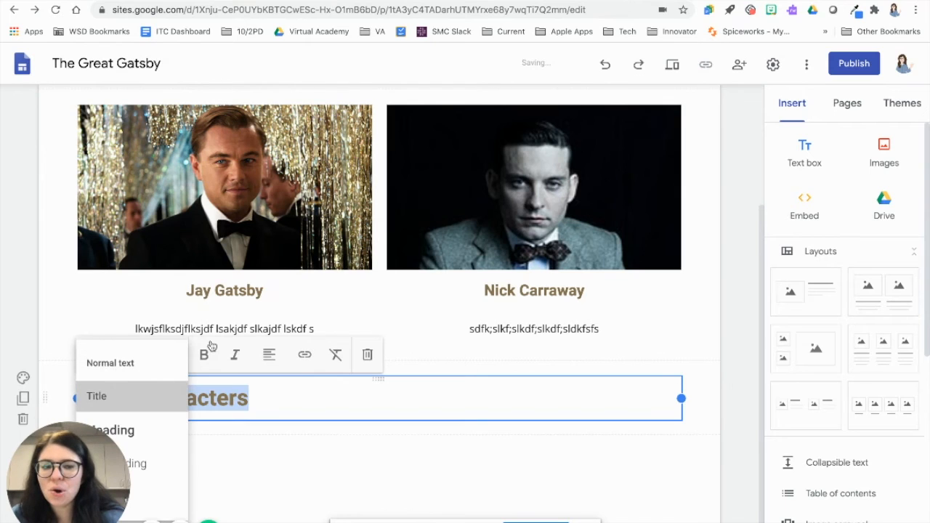
click(758, 179)
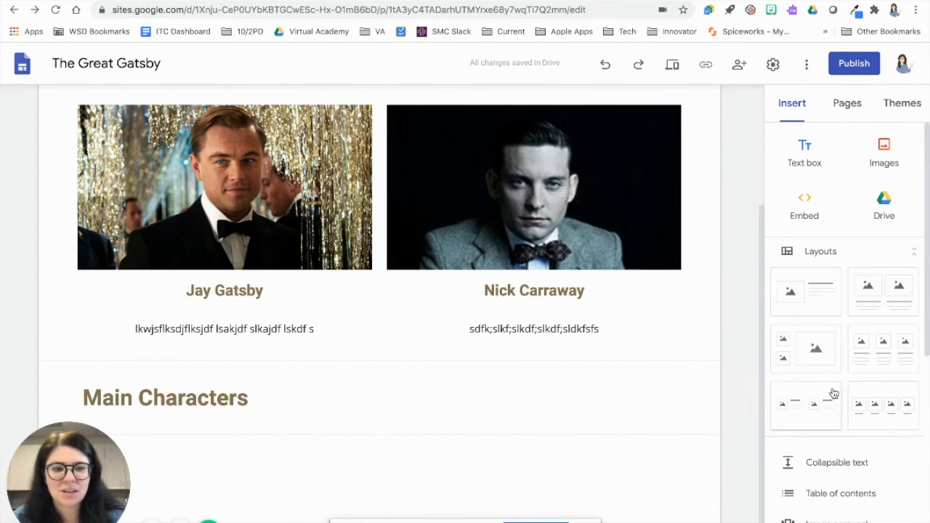
scroll(838, 407, down, 3)
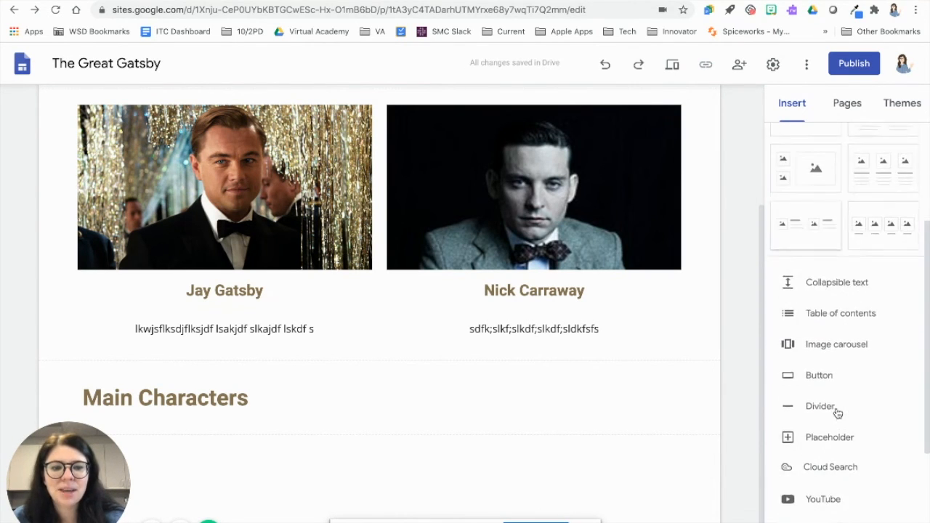
scroll(838, 411, down, 1)
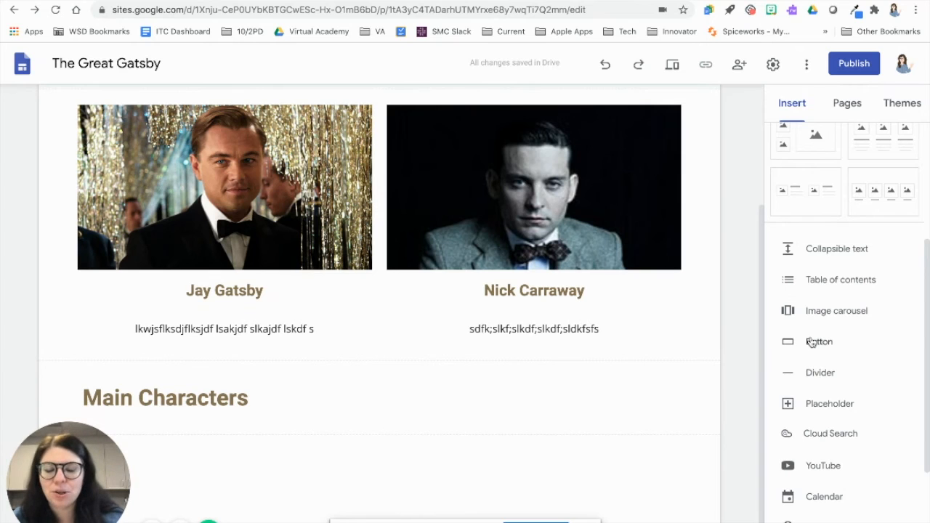
scroll(812, 342, down, 2)
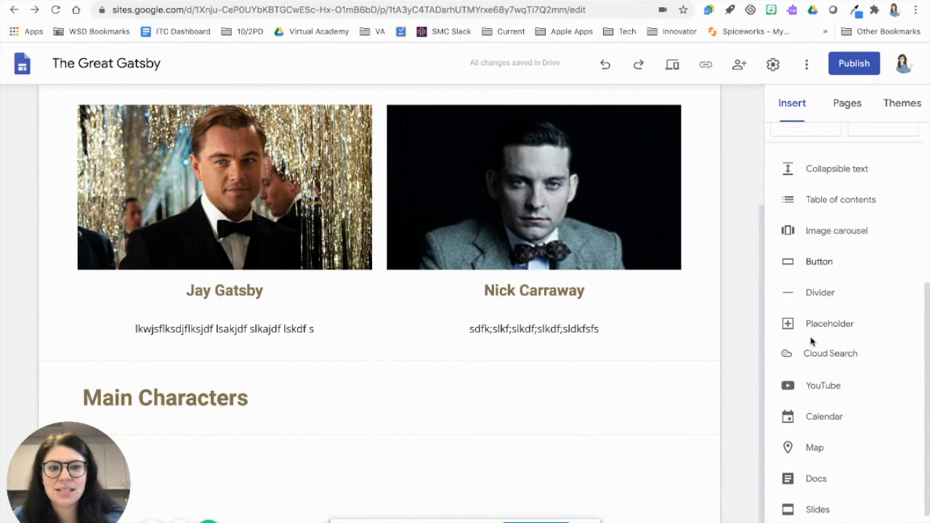
scroll(816, 319, down, 1)
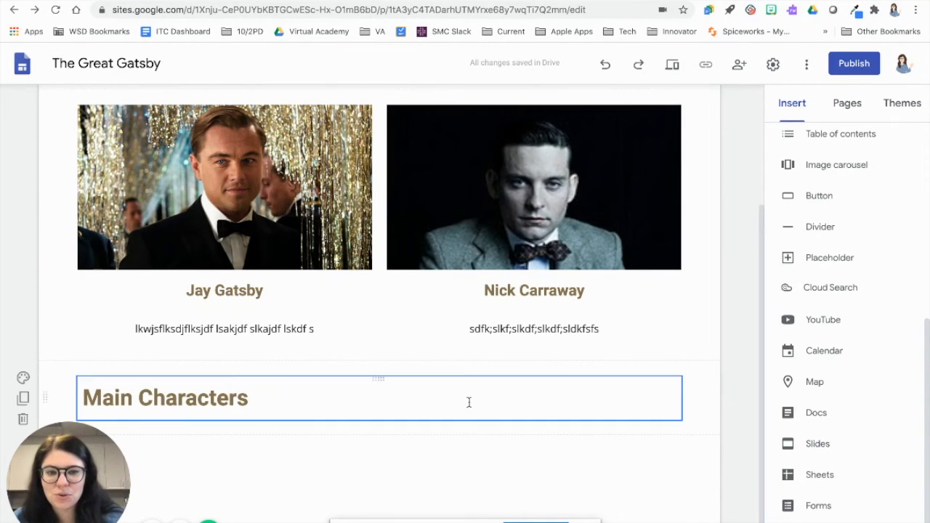
Move the Main Characters section above the character images, directly beneath the Characters page title.
scroll(68, 339, up, 3)
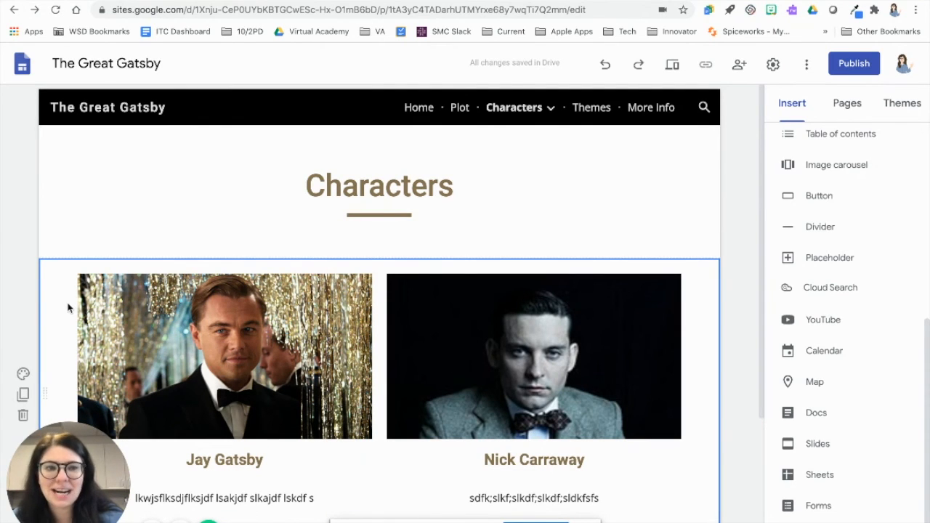
scroll(69, 309, down, 3)
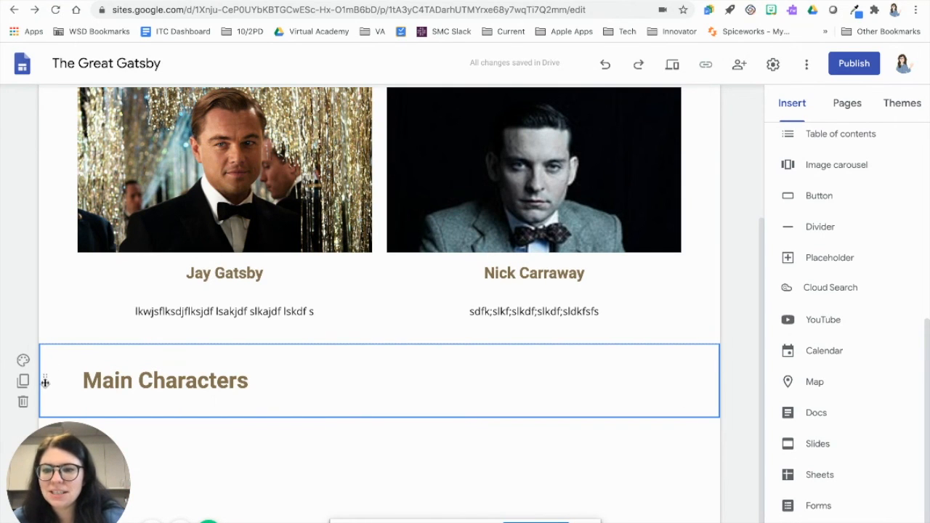
drag(43, 356, 48, 266)
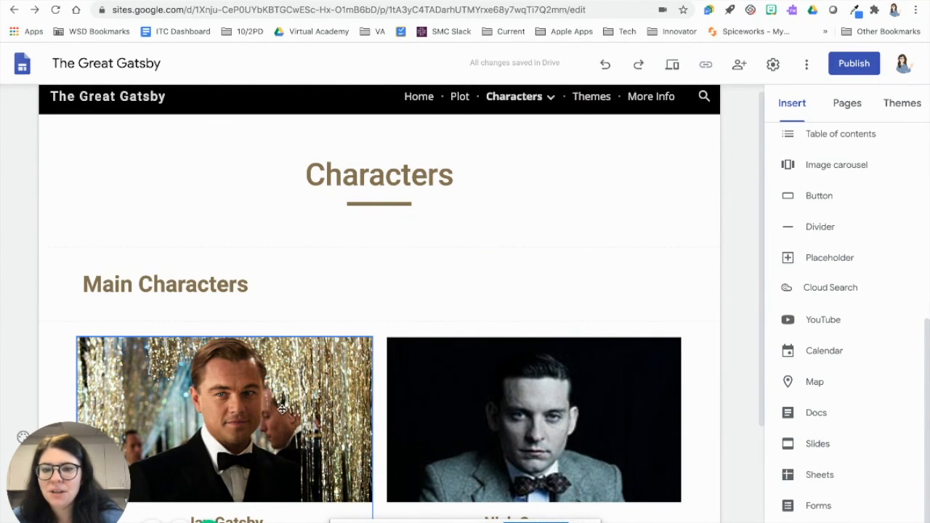
scroll(281, 409, down, 2)
scroll(281, 410, up, 2)
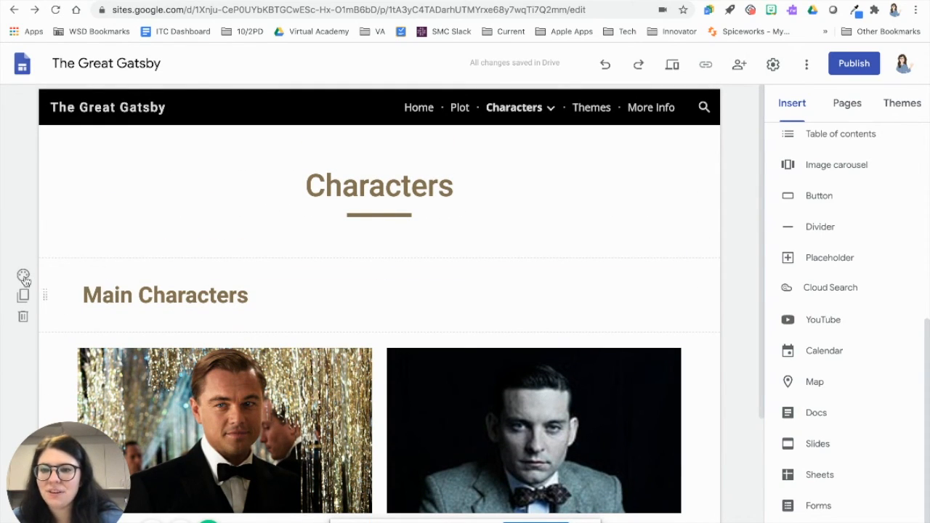
Set the Main Characters section background to Emphasis 1.
click(23, 276)
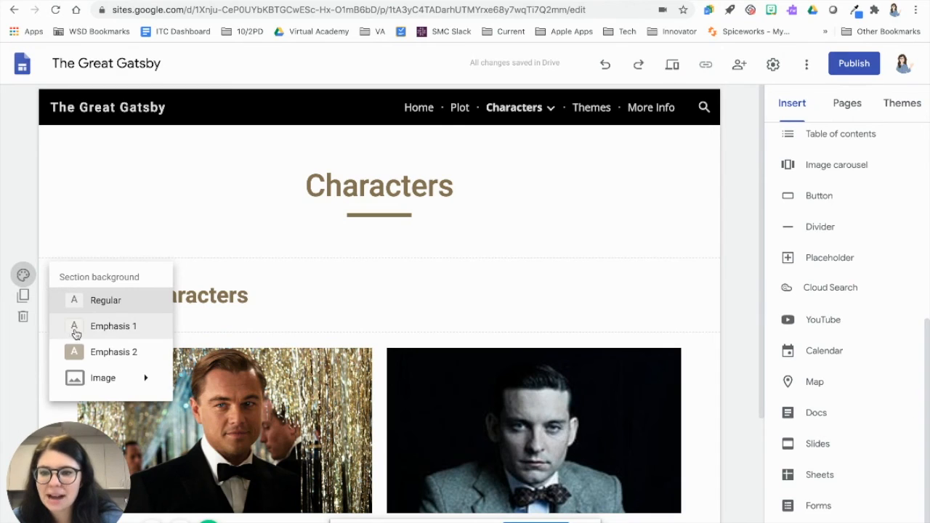
click(75, 327)
scroll(75, 333, down, 3)
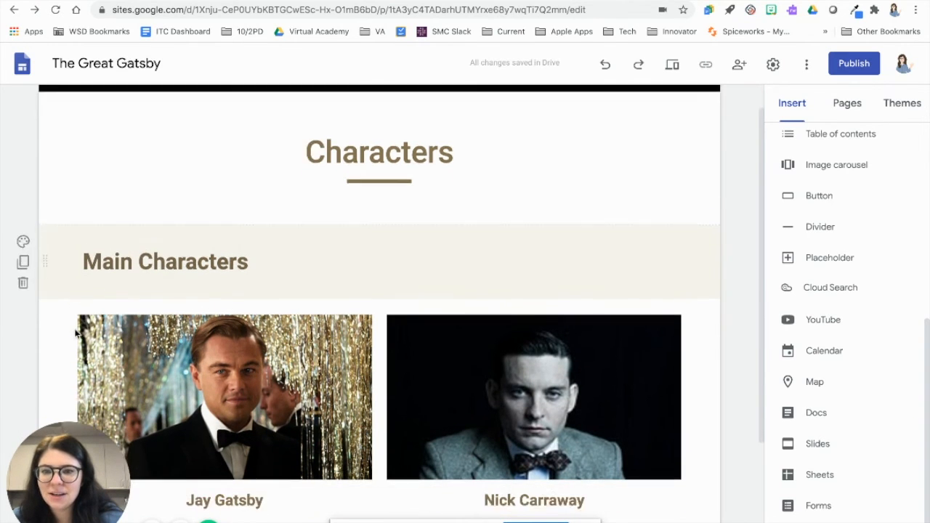
scroll(229, 218, up, 3)
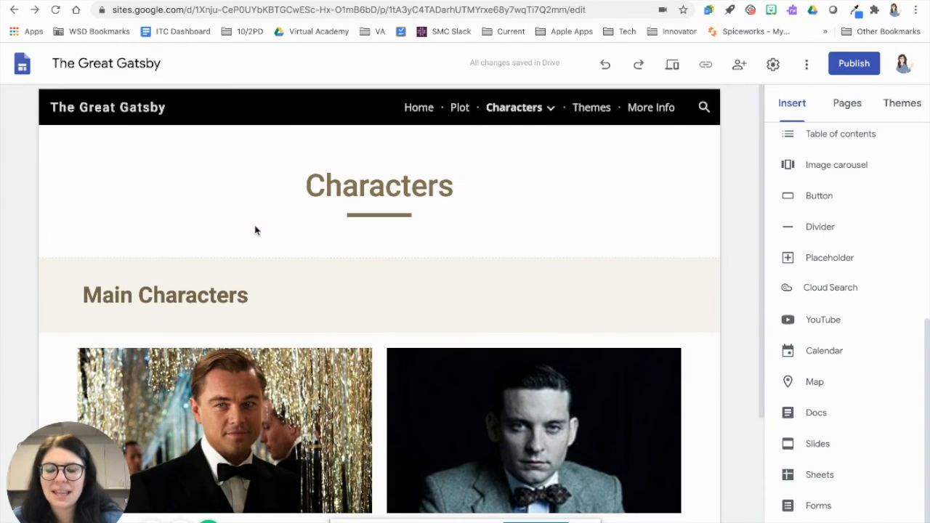
scroll(161, 317, down, 5)
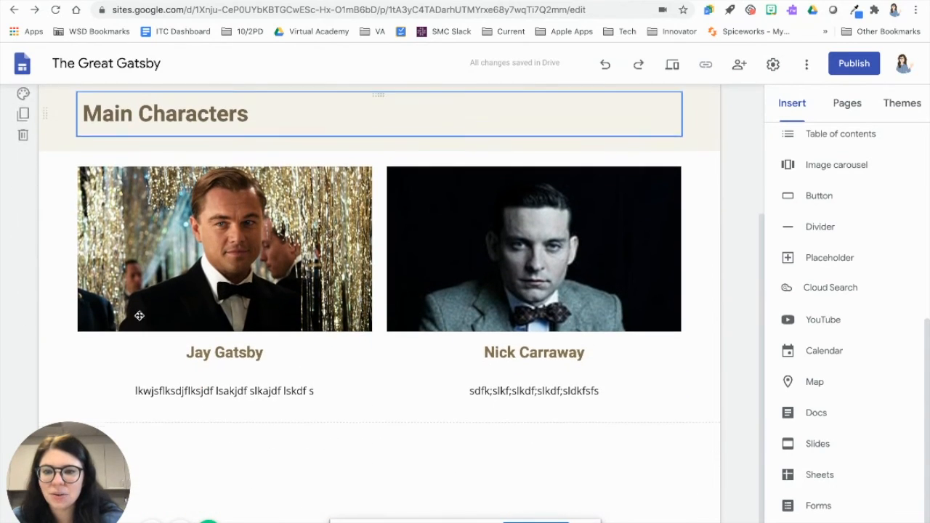
scroll(68, 170, up, 2)
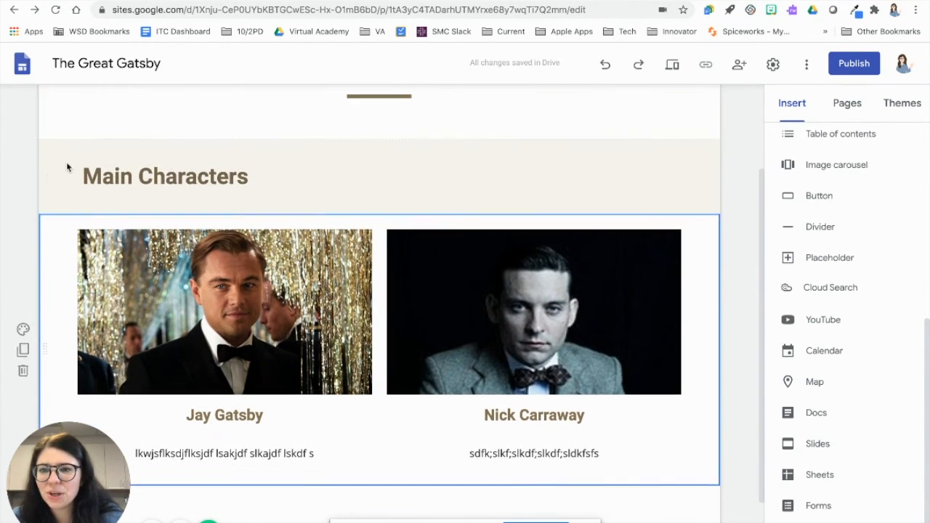
Set the Main Characters section background to the brushed gold texture found with an image search for "gold color".
click(24, 169)
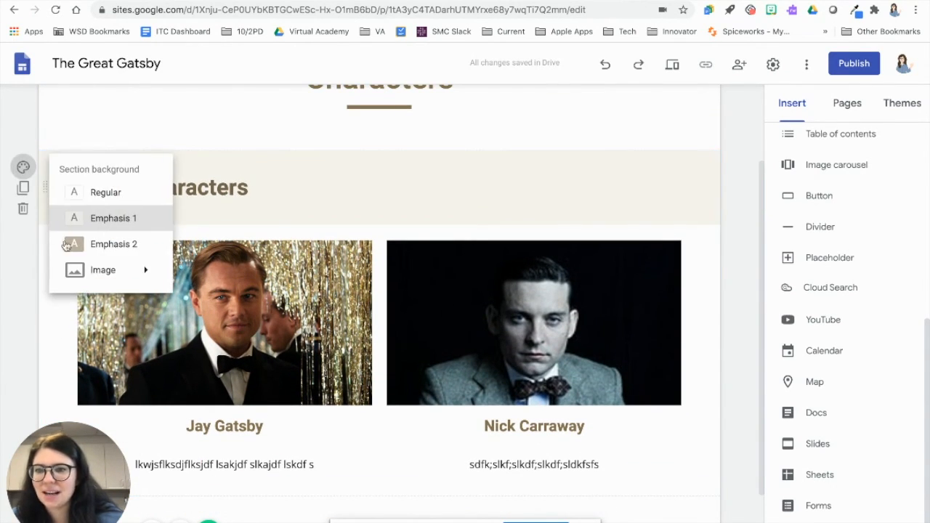
mouse_move(149, 272)
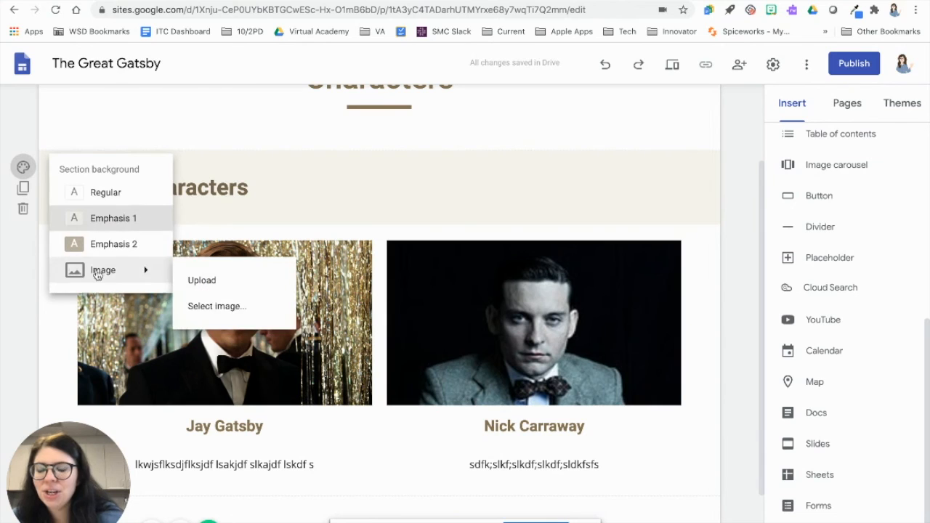
click(209, 311)
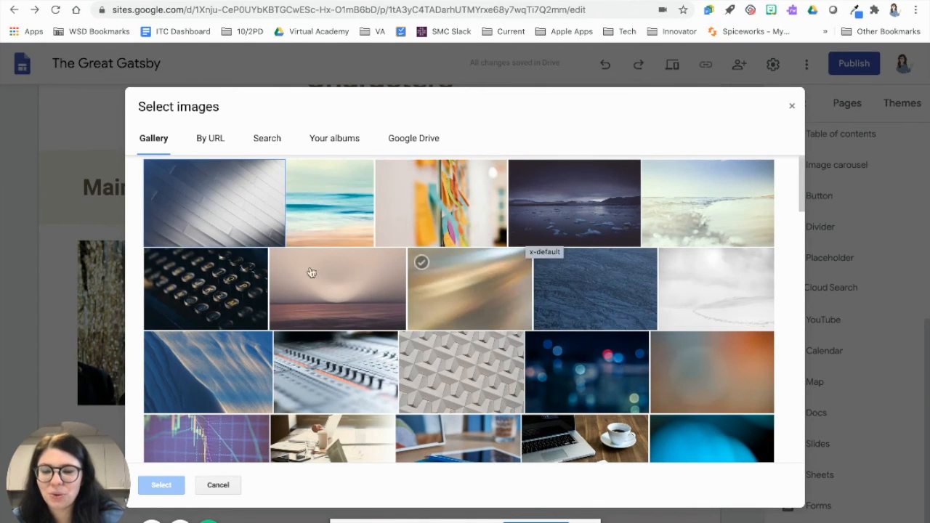
click(270, 140)
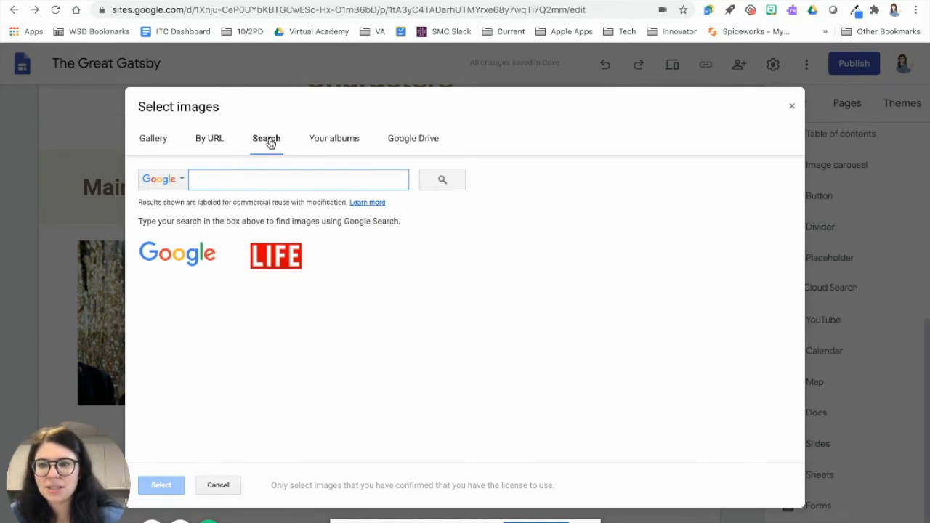
text(gold color)
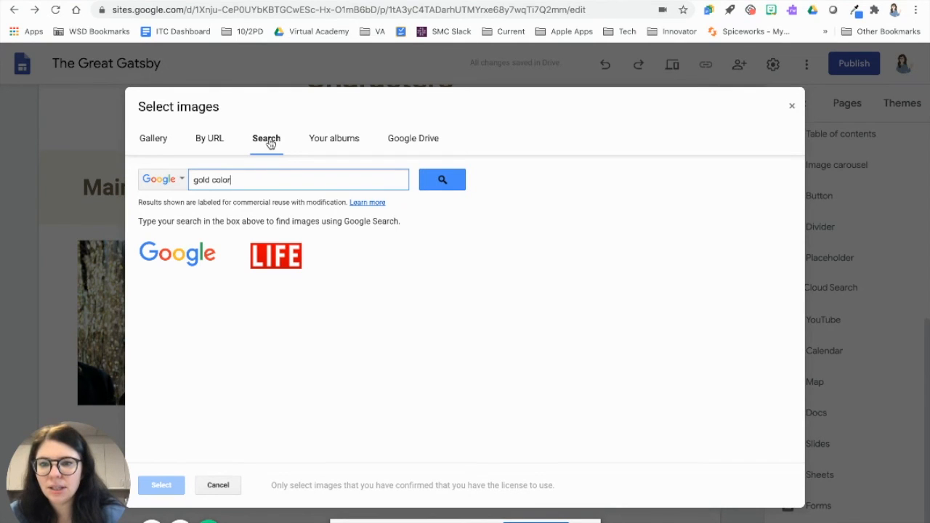
key(Return)
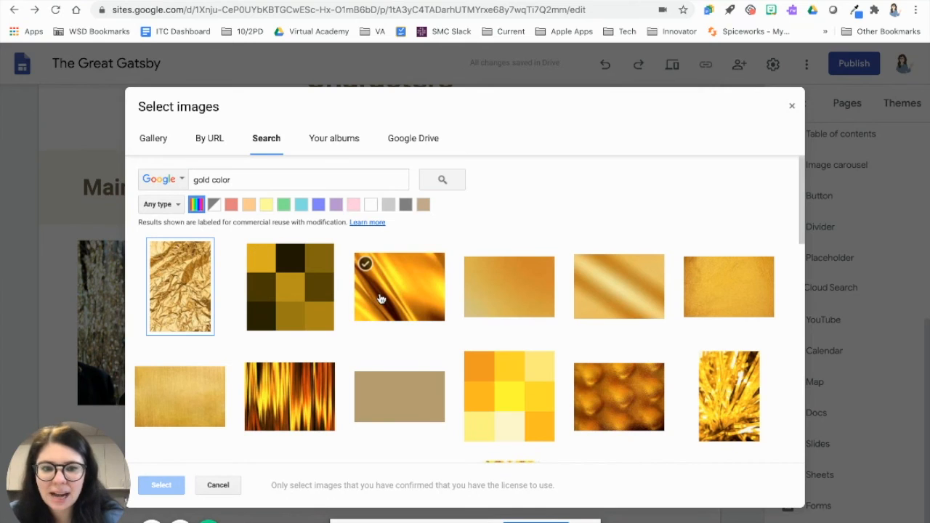
click(197, 412)
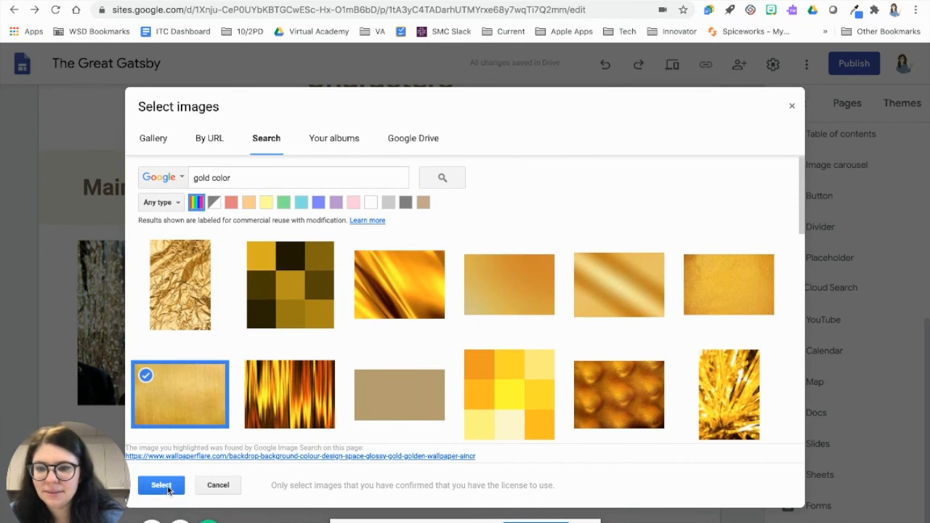
click(163, 486)
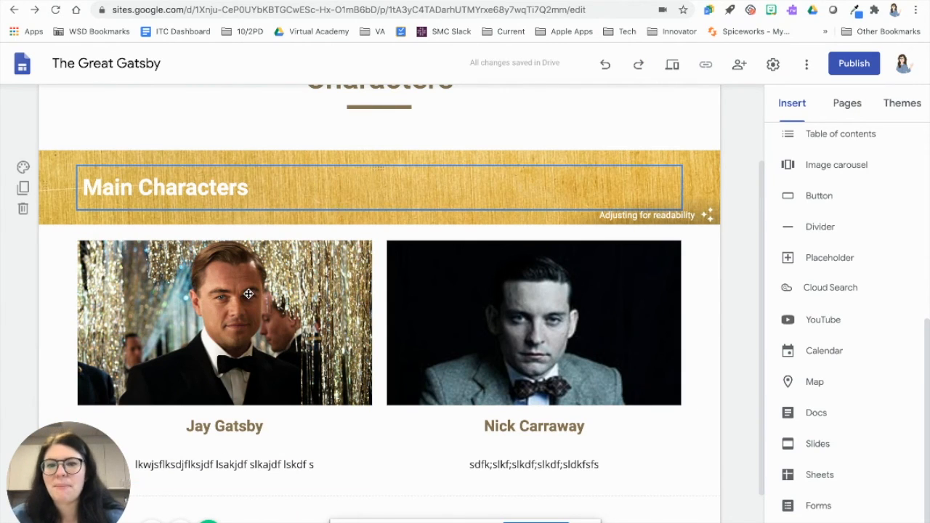
scroll(248, 293, up, 3)
scroll(248, 294, down, 1)
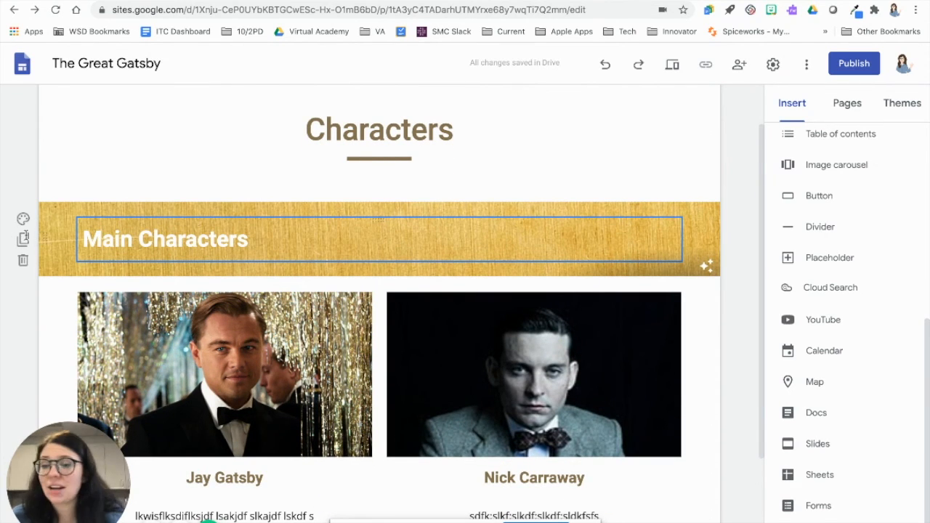
scroll(24, 237, down, 3)
scroll(22, 179, up, 4)
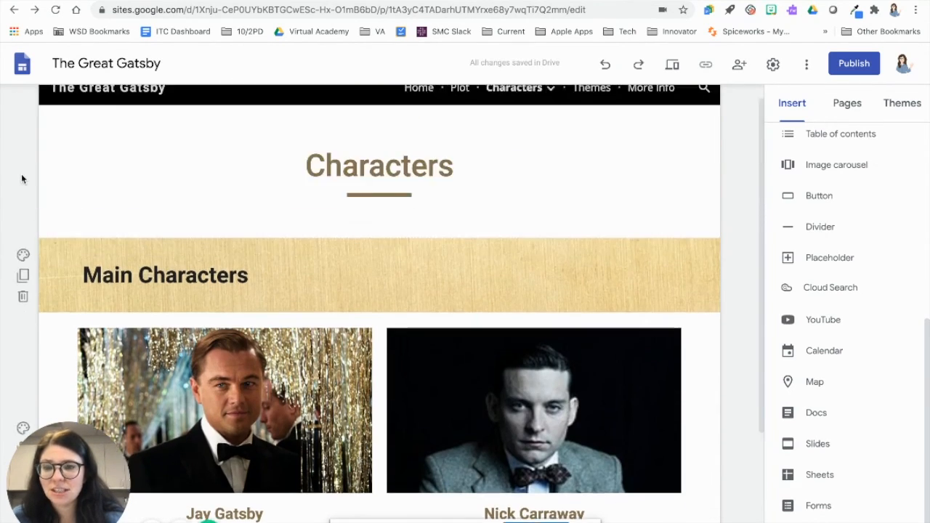
scroll(181, 318, down, 4)
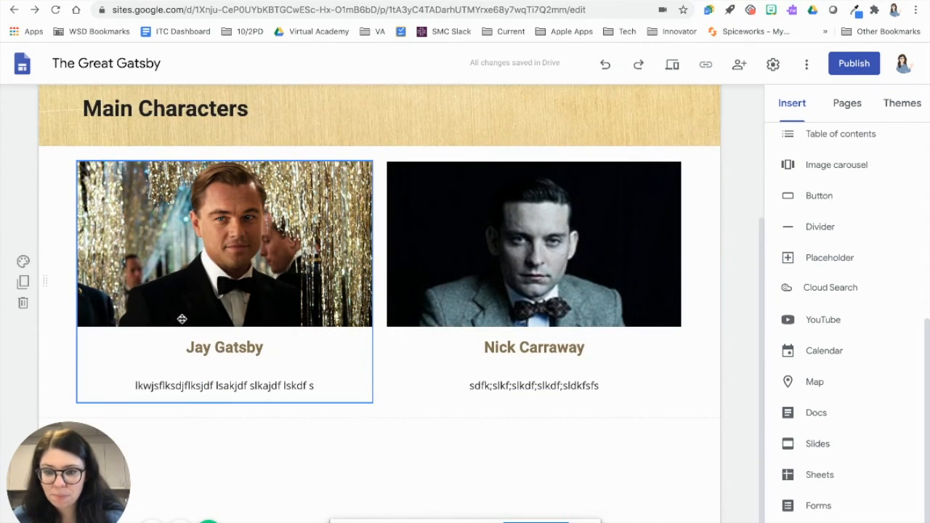
scroll(182, 320, up, 4)
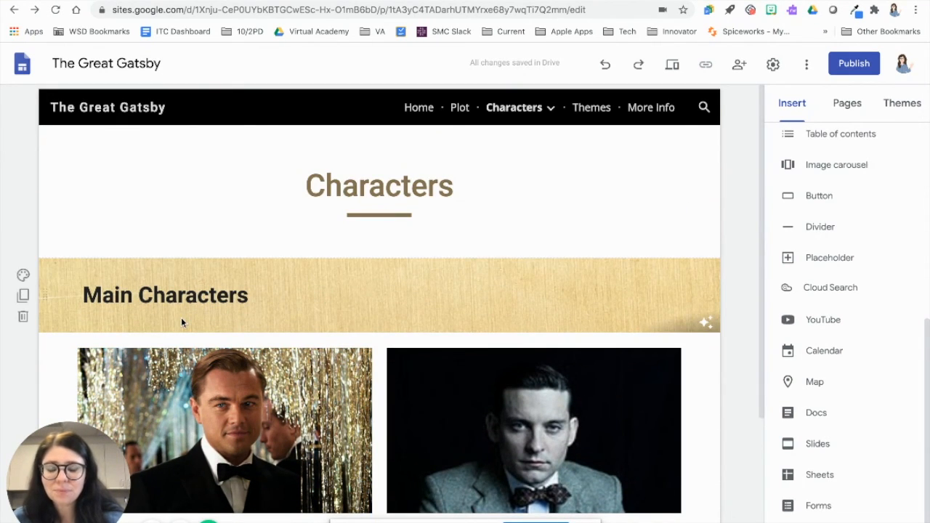
Add the word "Resources" below the caption text under Jay Gatsby, leaving a blank line between them.
scroll(181, 318, down, 1)
scroll(181, 322, down, 3)
click(176, 386)
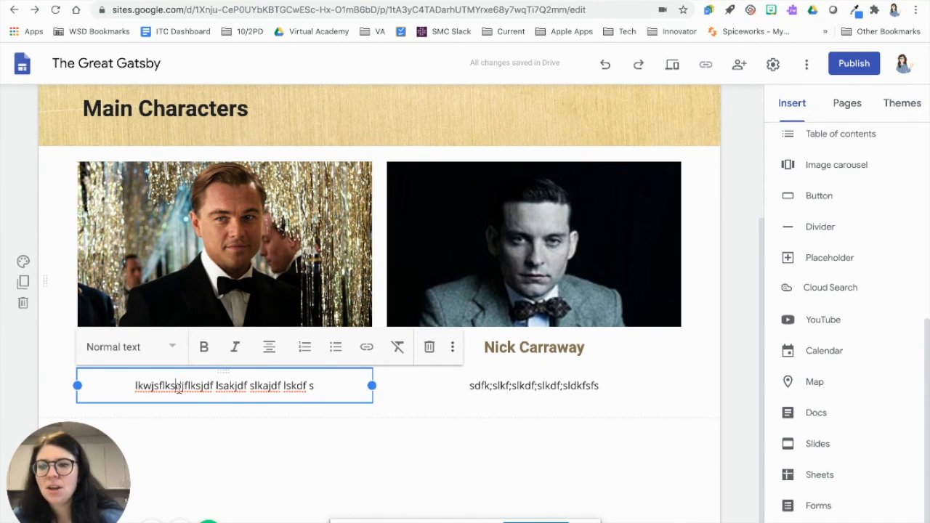
key(Return)
key(Return)
text(Resources)
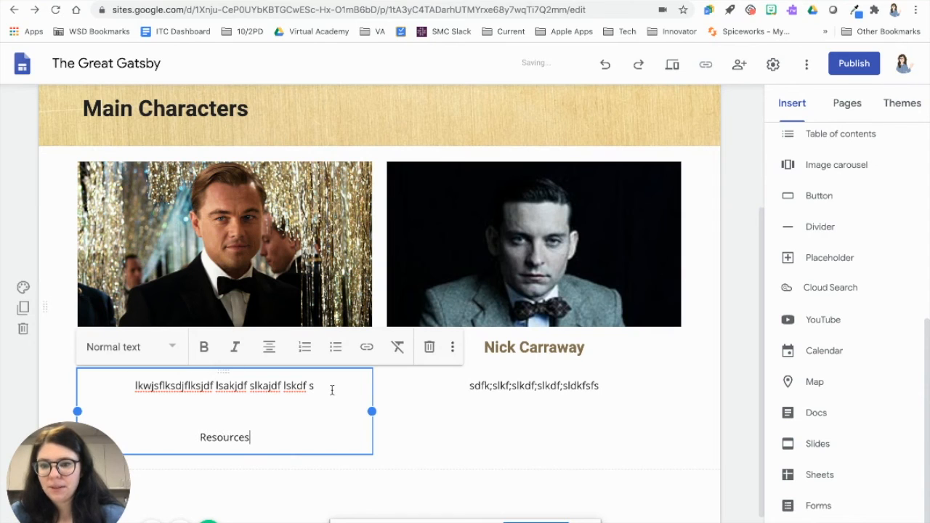
double_click(224, 437)
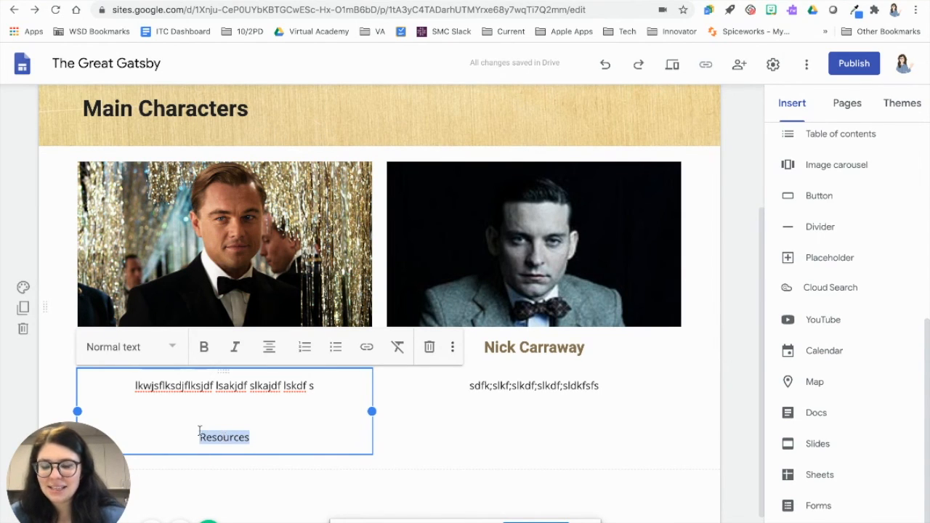
click(367, 349)
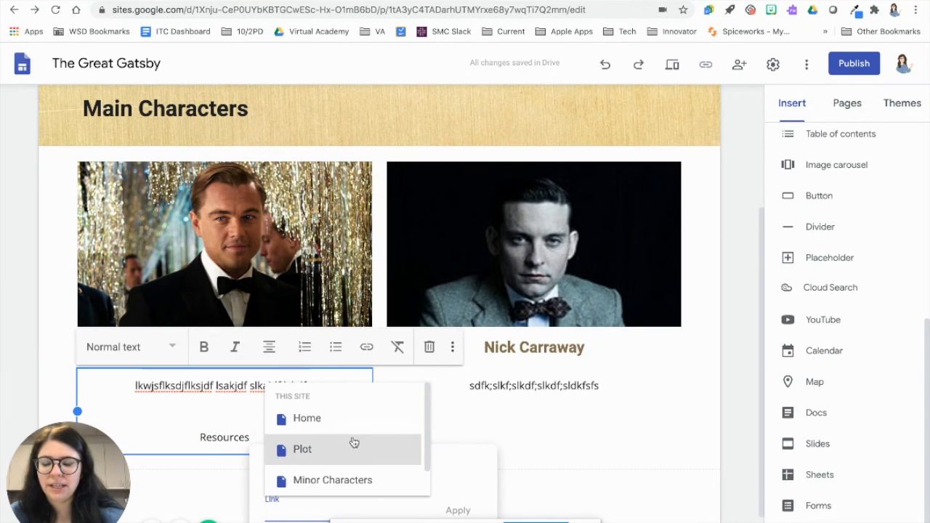
scroll(354, 443, down, 1)
scroll(354, 443, up, 1)
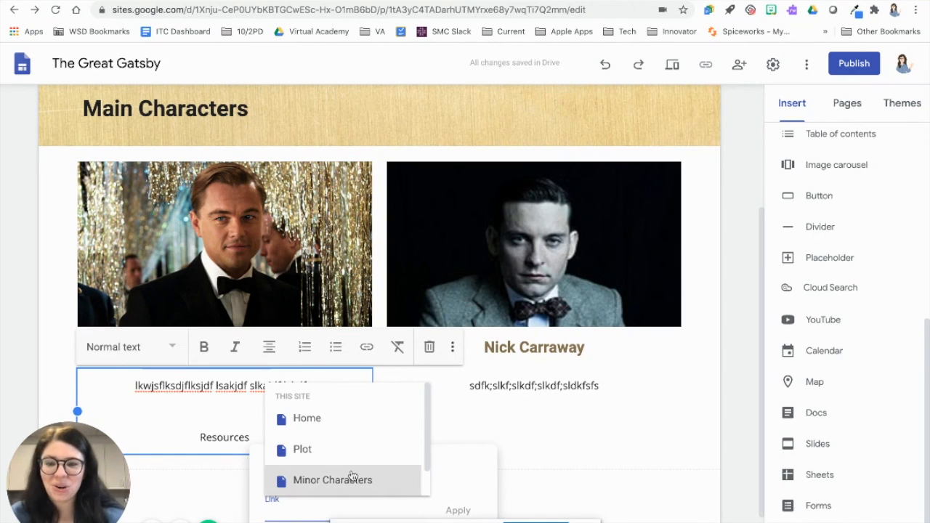
click(230, 417)
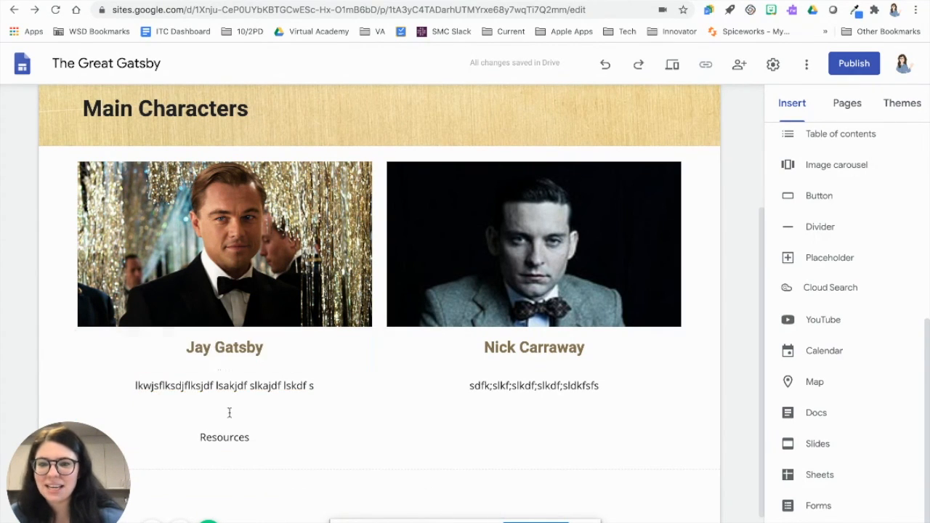
click(228, 413)
click(493, 437)
click(276, 412)
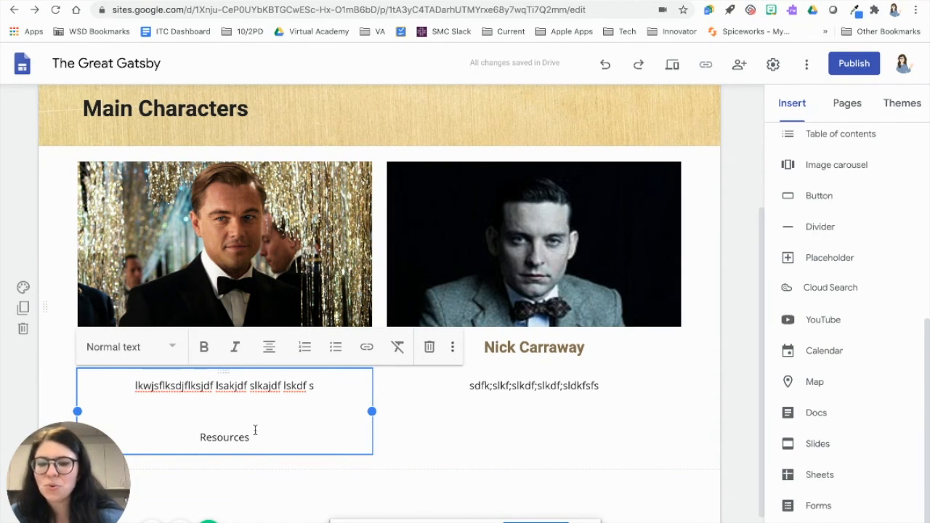
click(414, 420)
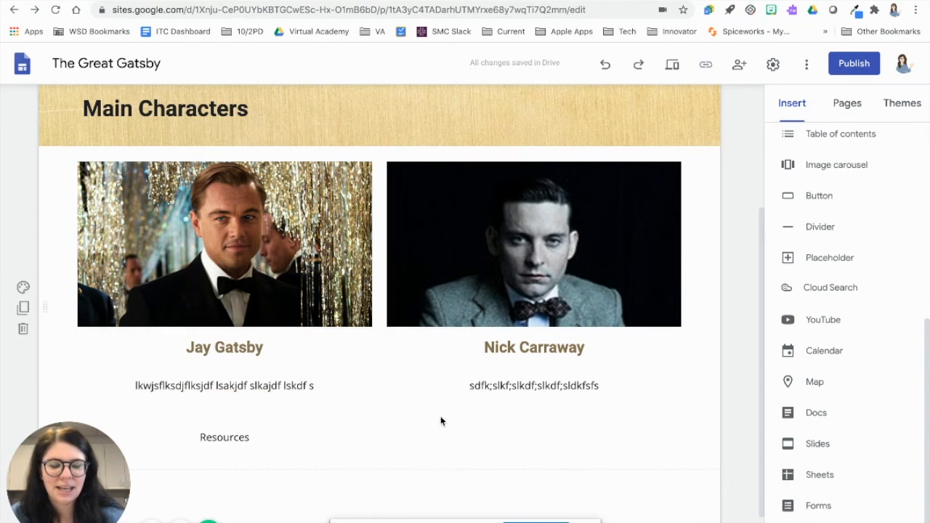
Switch from the Characters page to the site's Home page.
scroll(800, 327, up, 5)
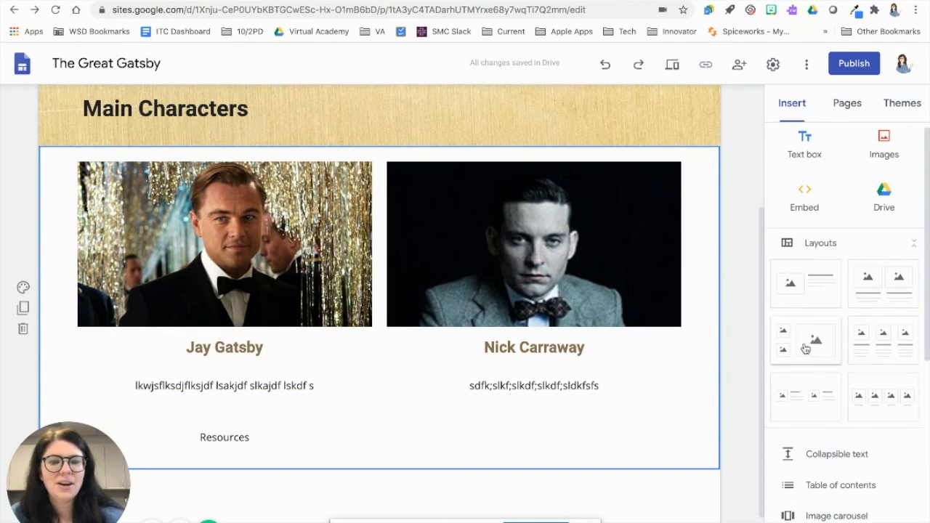
scroll(792, 313, up, 1)
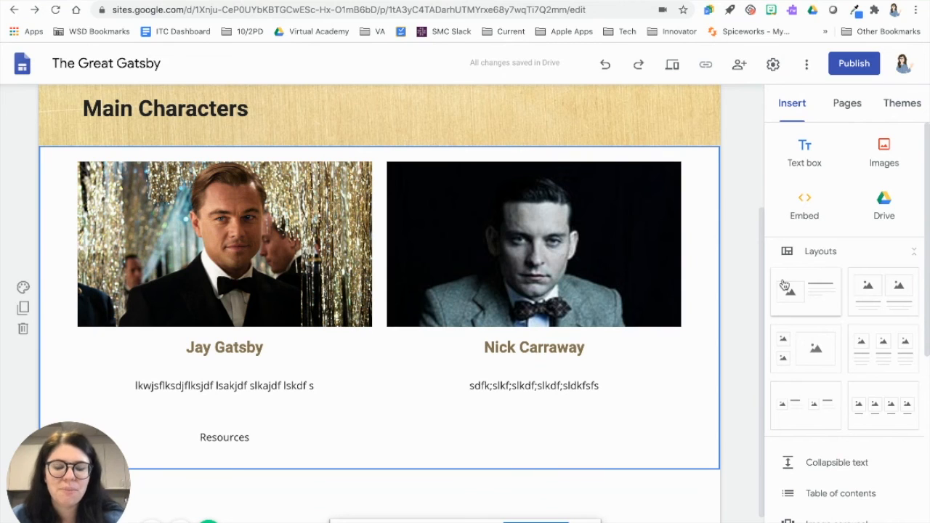
scroll(580, 243, up, 3)
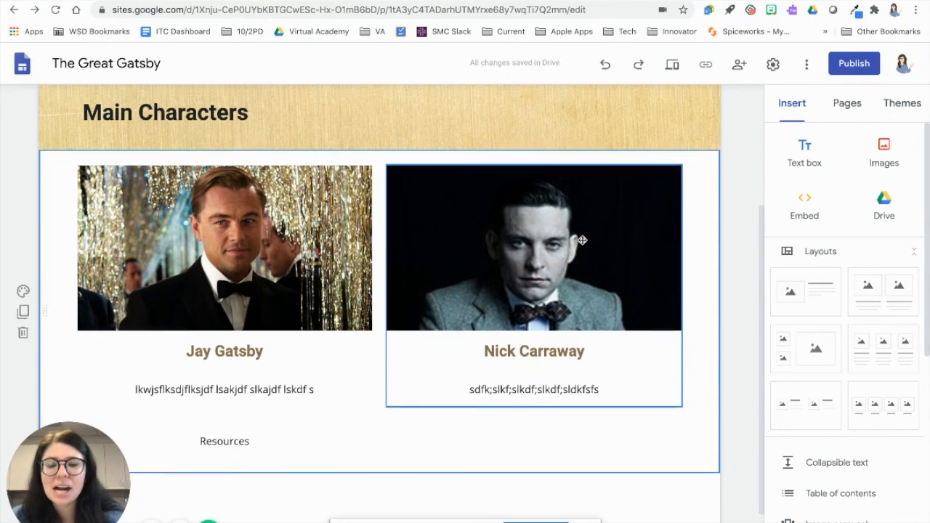
click(420, 107)
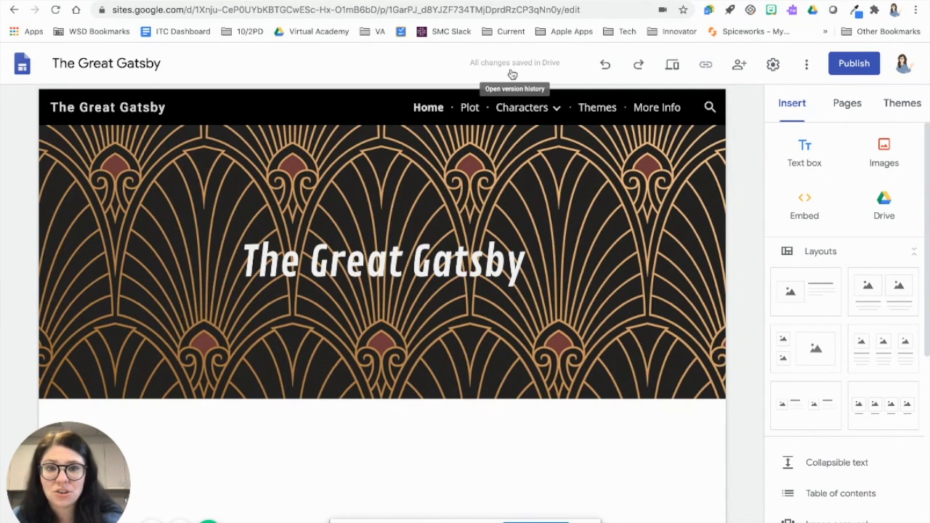
Preview the Home page at phone, tablet and large-screen sizes, check the Characters submenu, and leave the preview.
click(673, 67)
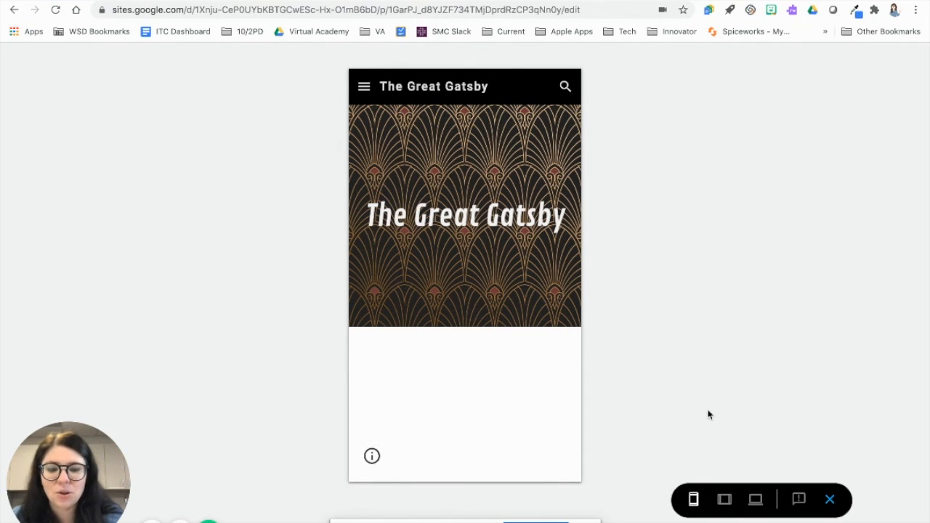
click(724, 500)
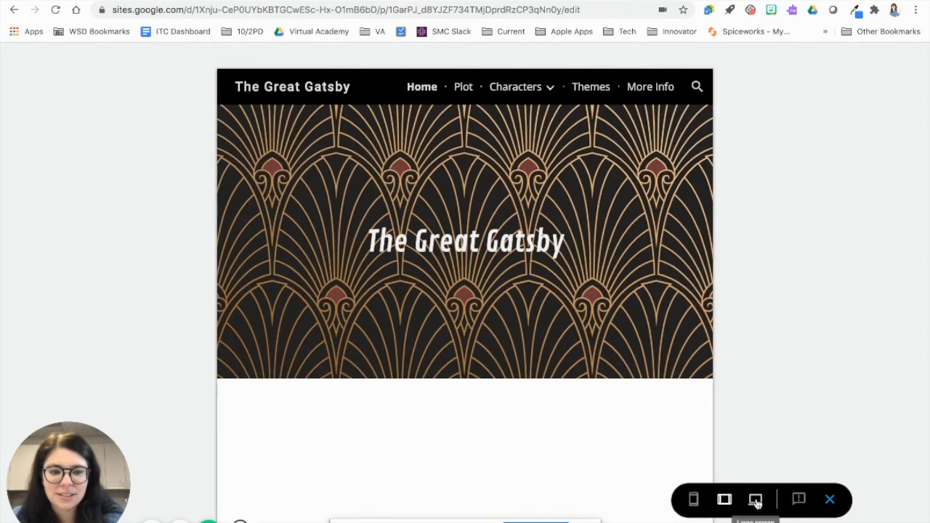
click(755, 500)
mouse_move(698, 66)
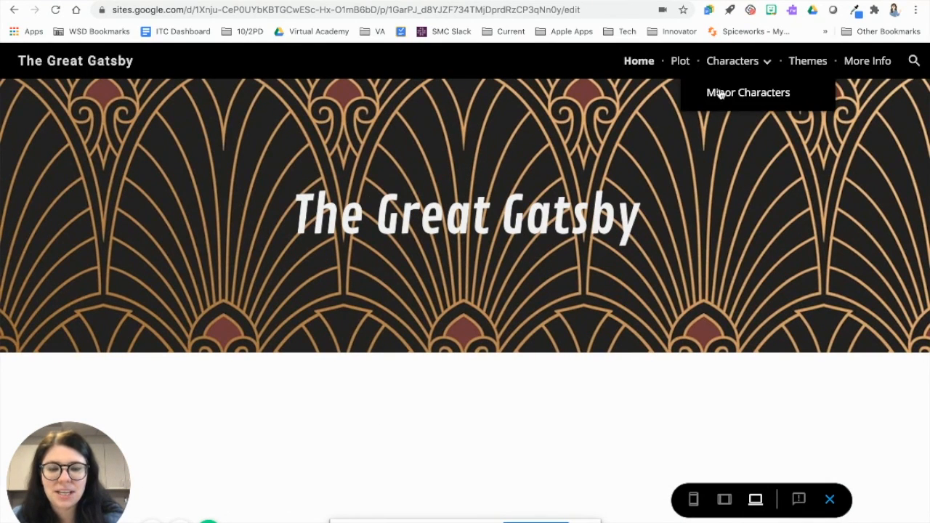
click(831, 500)
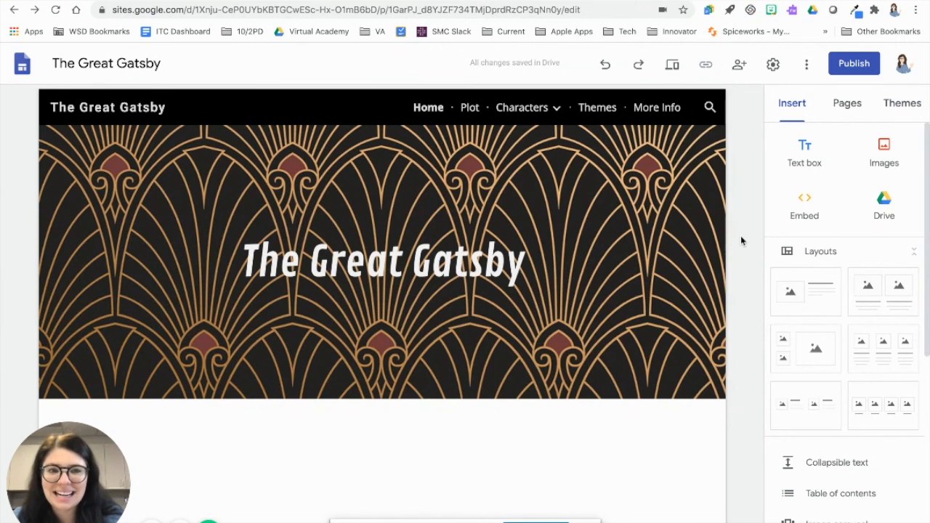
Examine the site's sharing settings for adding people and groups, and close them without adding anyone.
click(740, 70)
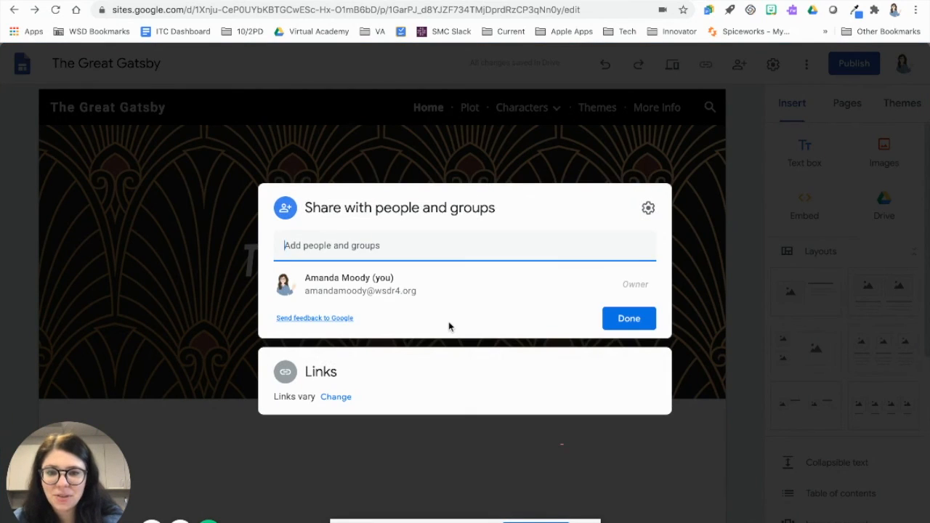
click(425, 250)
click(671, 138)
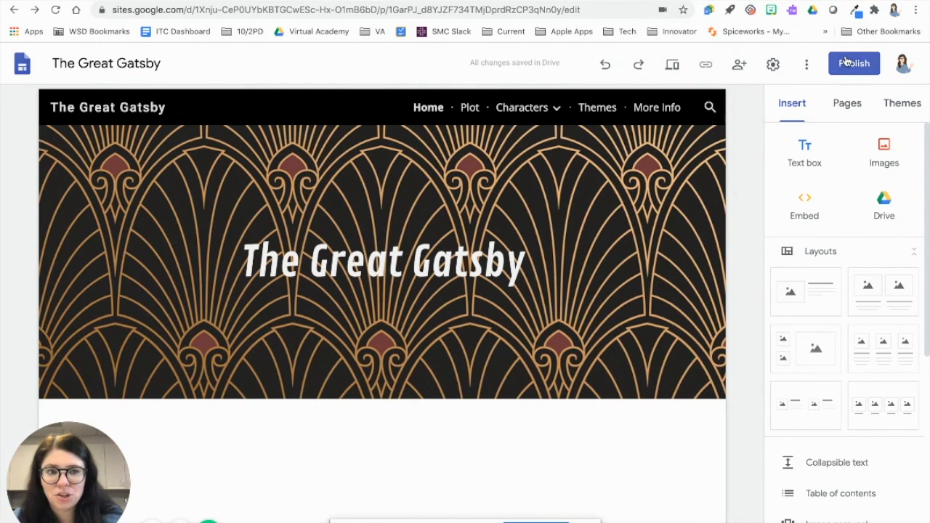
Start publishing the site and set its web address to thegreatgatsby234.
click(844, 66)
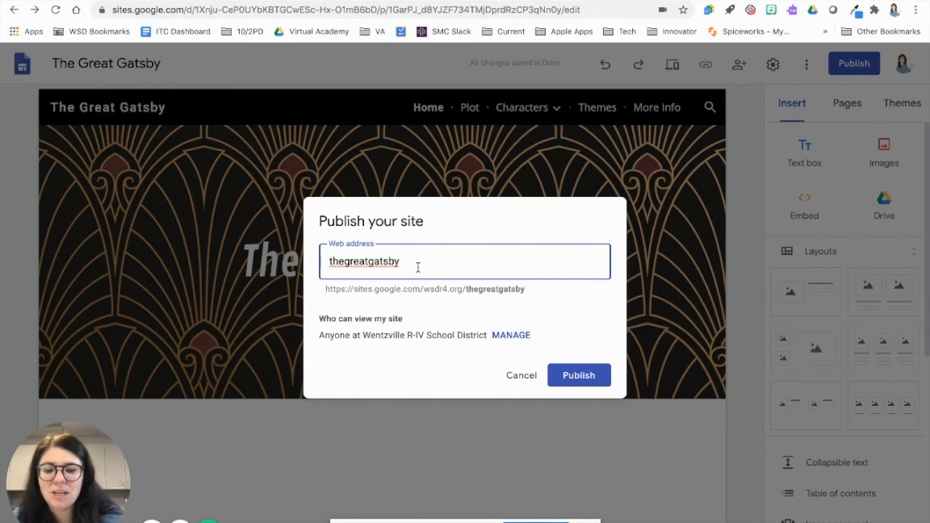
text(234)
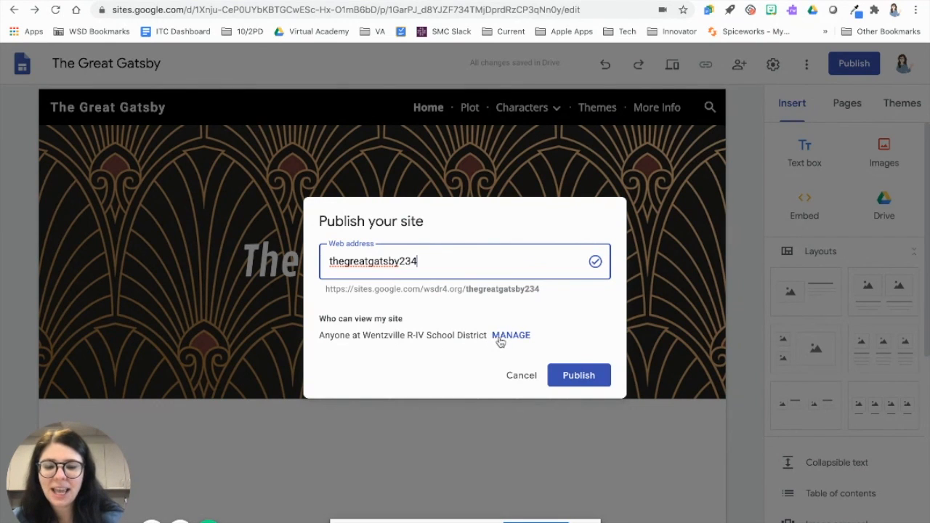
Examine the draft and published-site link access options for who can view the site, and close them without changing the viewer access.
key(Escape)
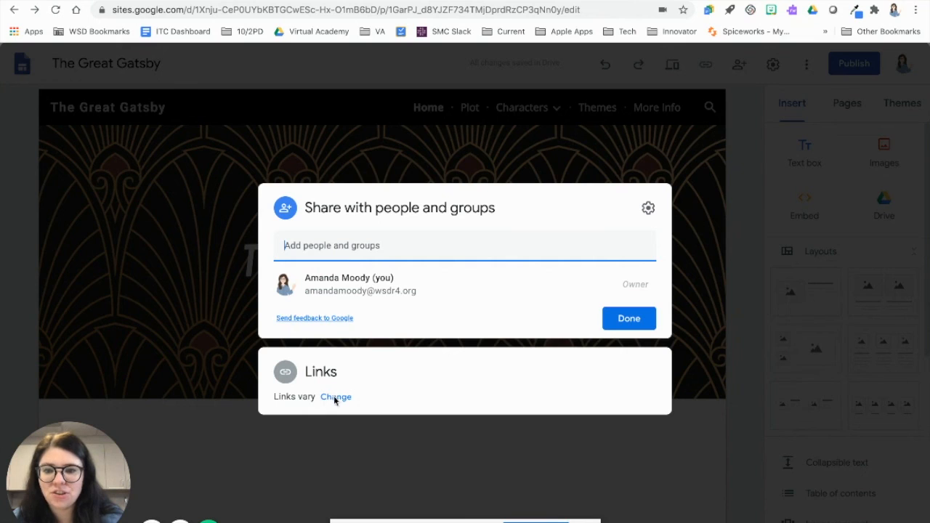
click(334, 398)
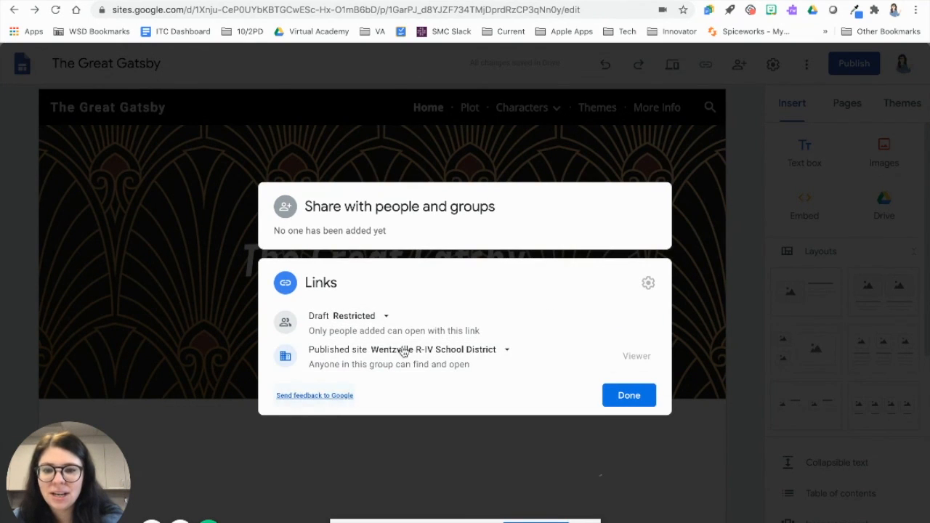
click(413, 352)
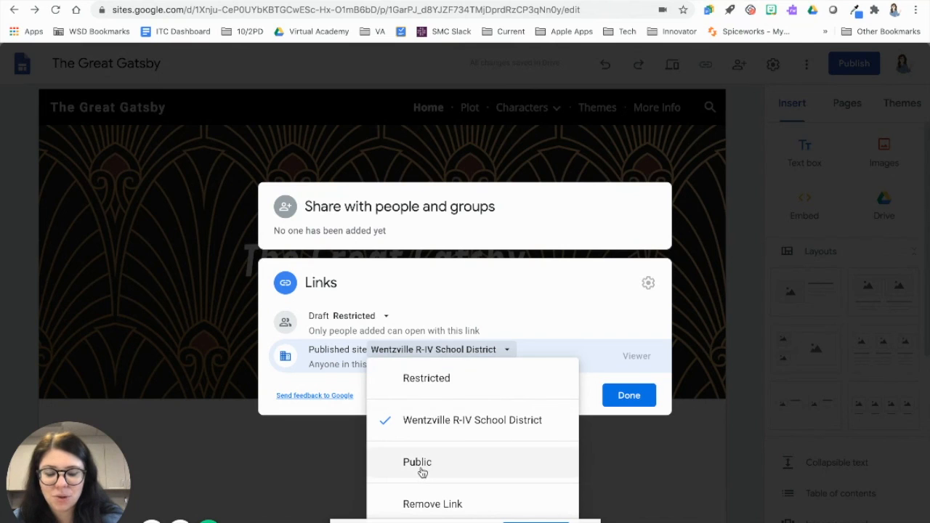
click(492, 298)
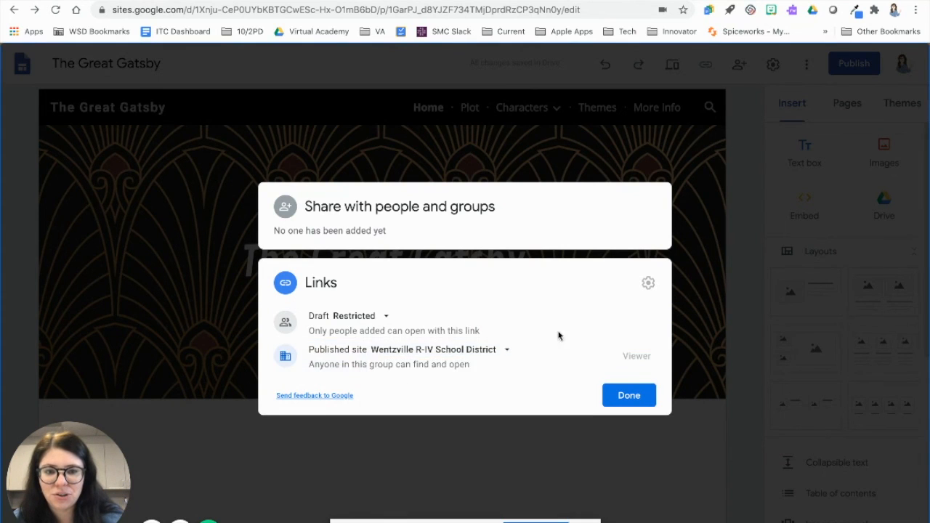
click(615, 399)
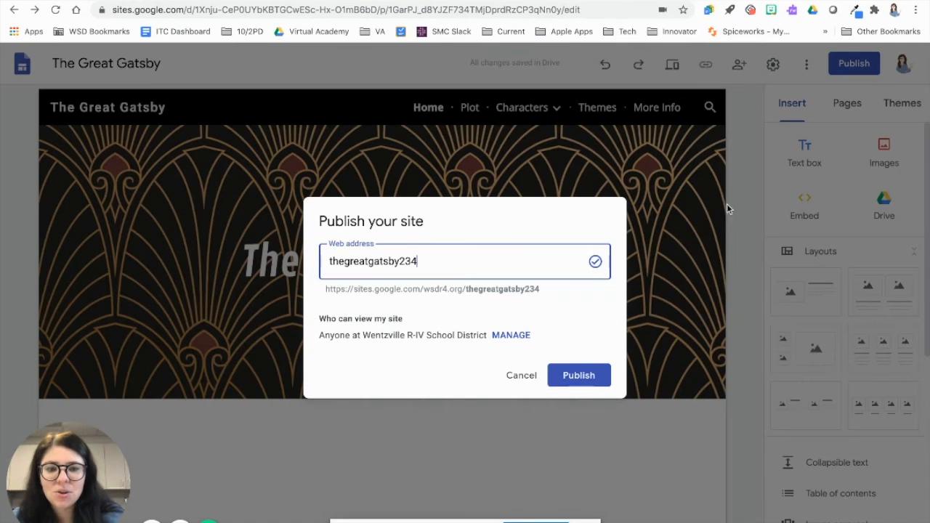
Publish the site, view the published version, and check the remaining publishing options.
click(579, 376)
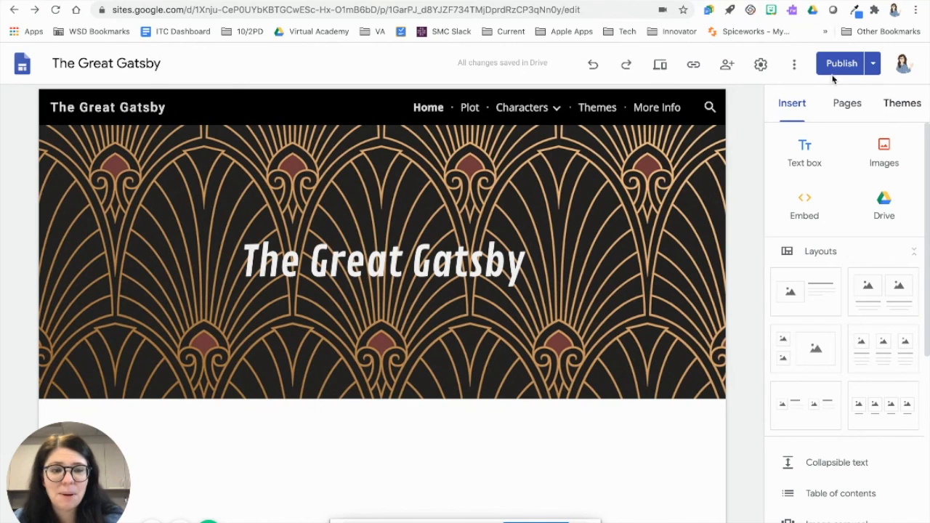
click(875, 66)
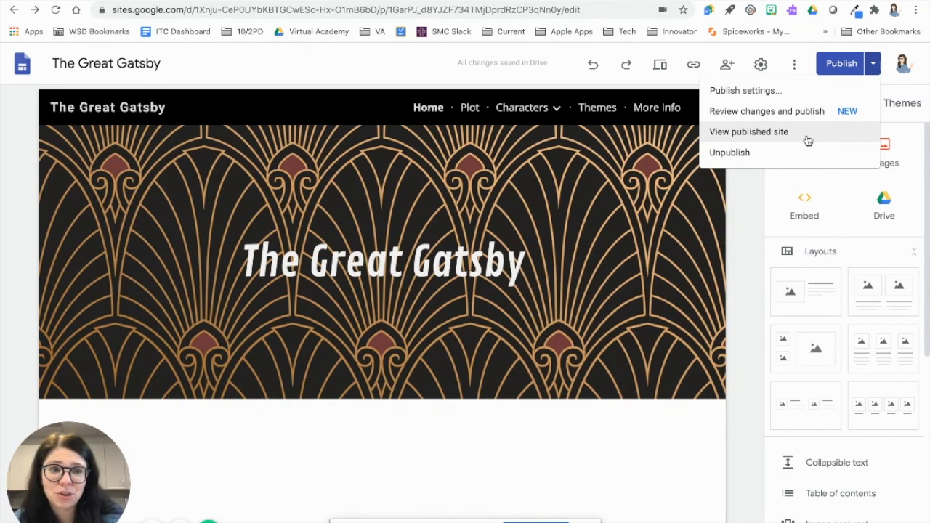
click(807, 141)
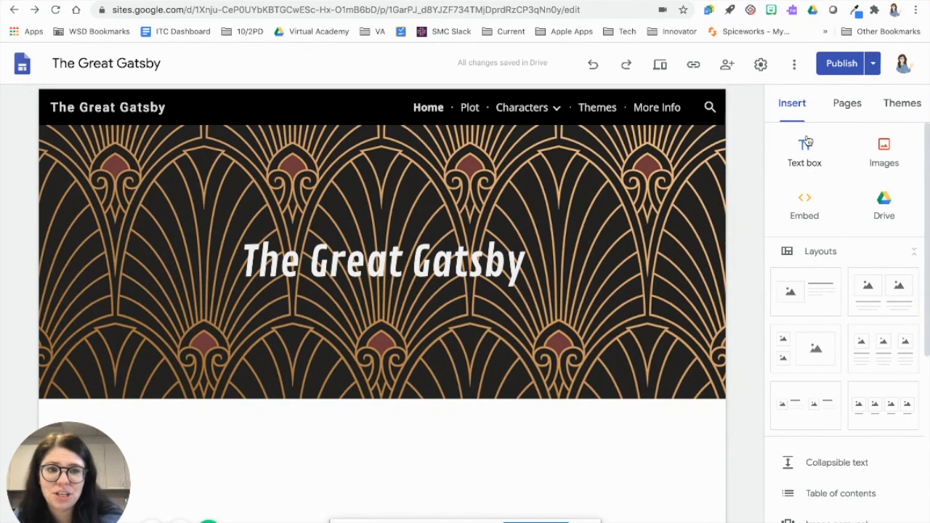
click(875, 64)
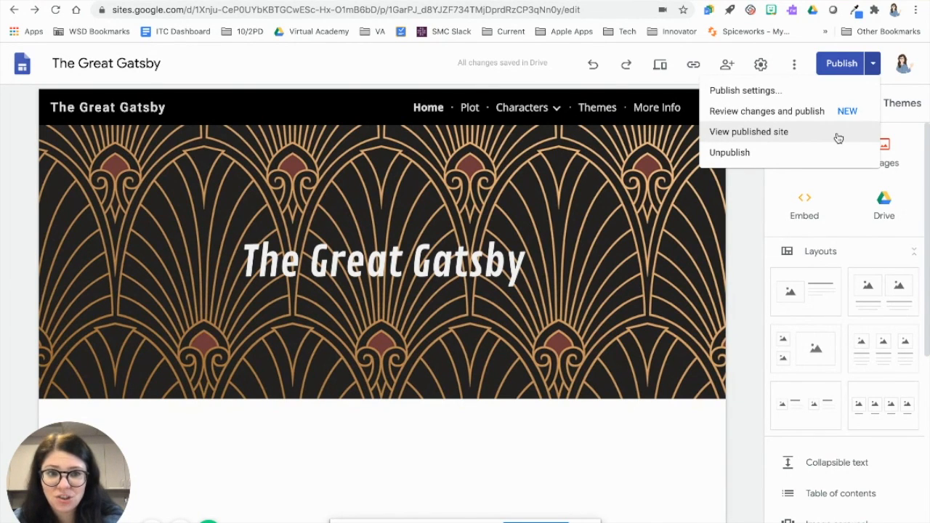
click(747, 223)
Delete the Minor Characters subpage under Characters from the site's pages.
mouse_move(553, 113)
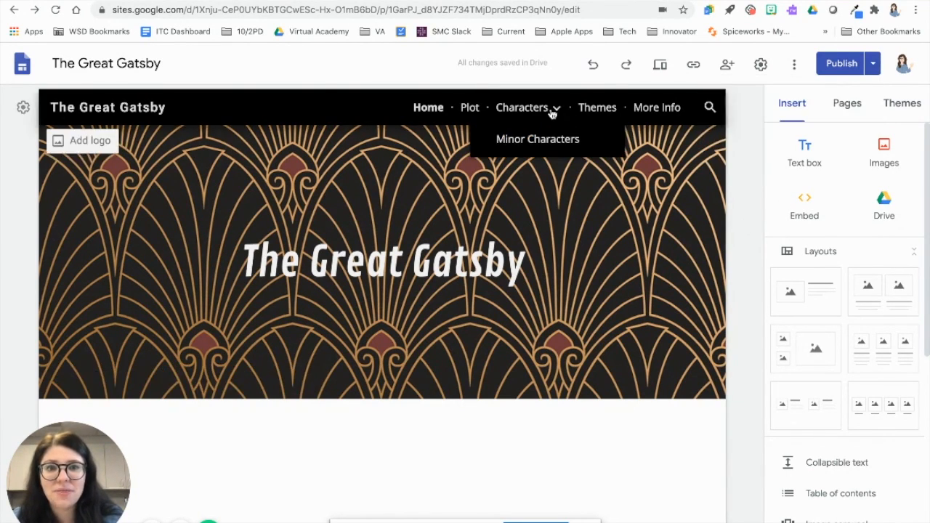
click(847, 104)
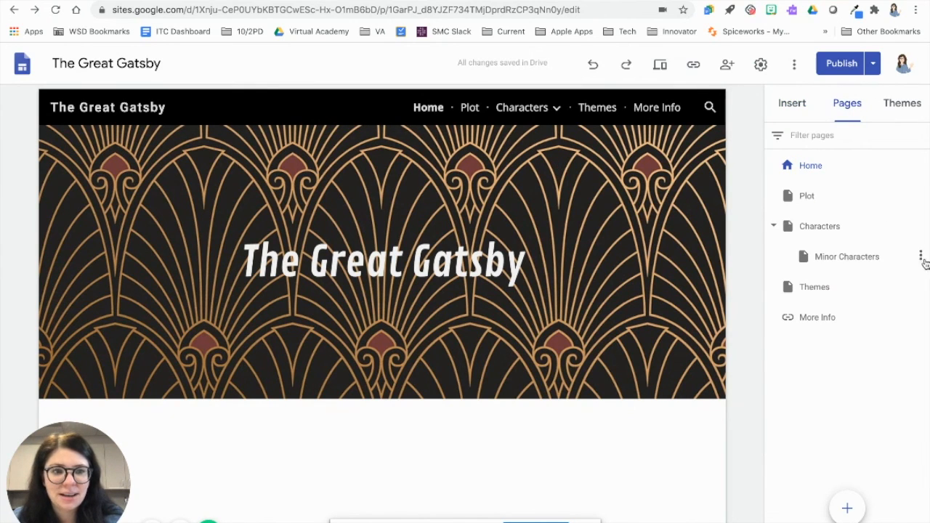
click(925, 257)
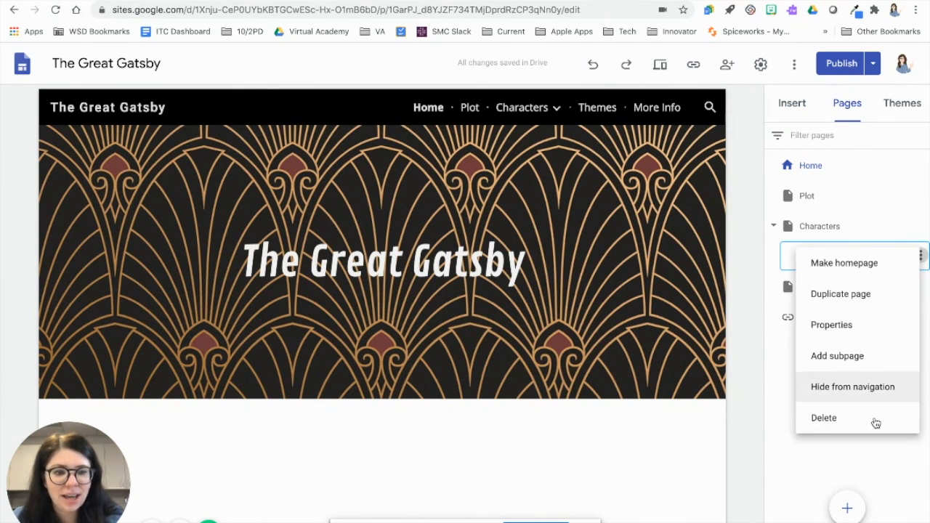
click(876, 422)
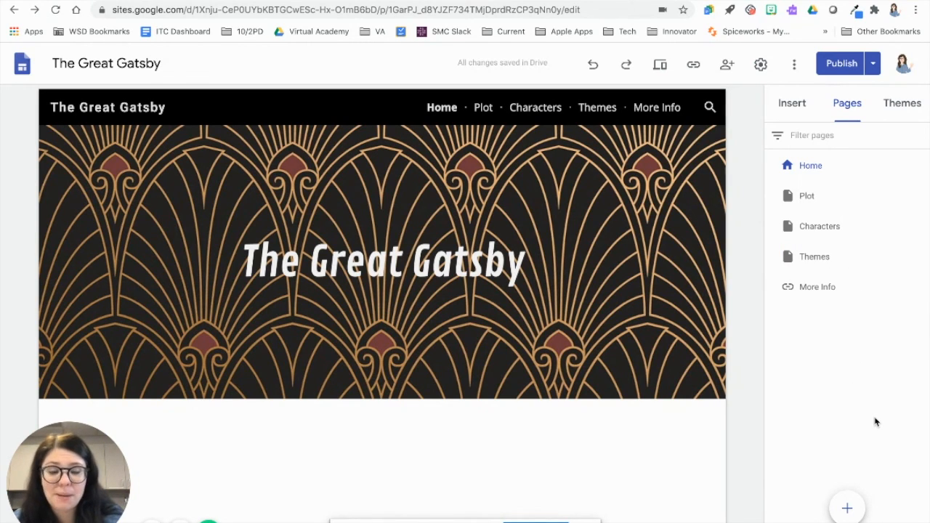
Review the Minor Characters page deletion against the currently published version, and republish the site with that change.
click(839, 64)
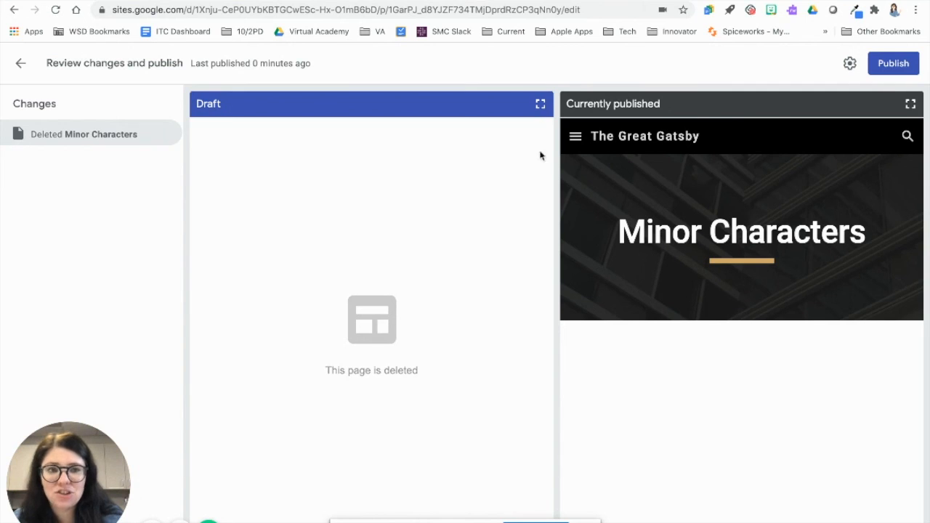
click(894, 64)
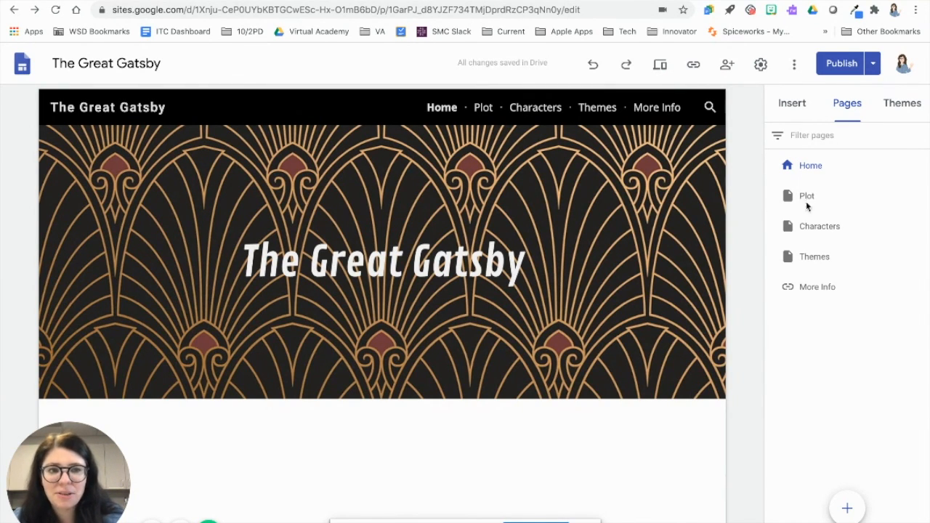
click(792, 104)
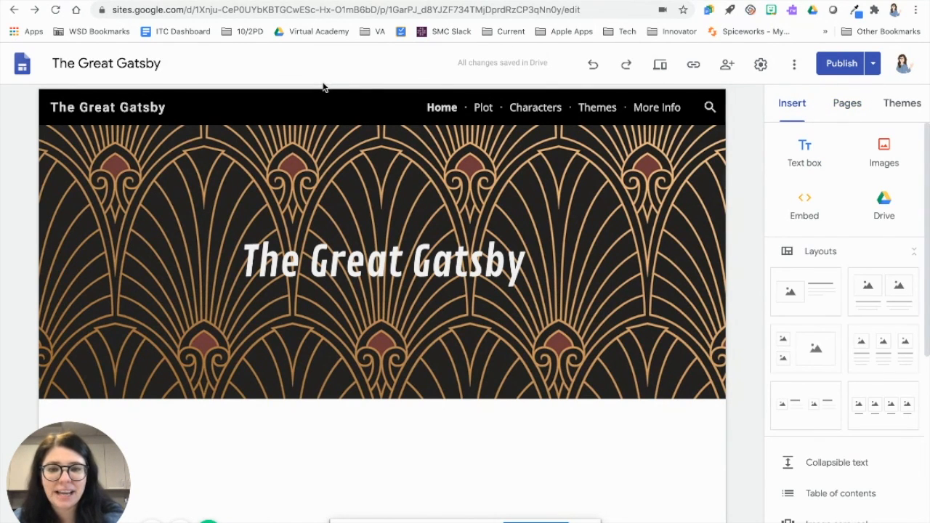
click(486, 142)
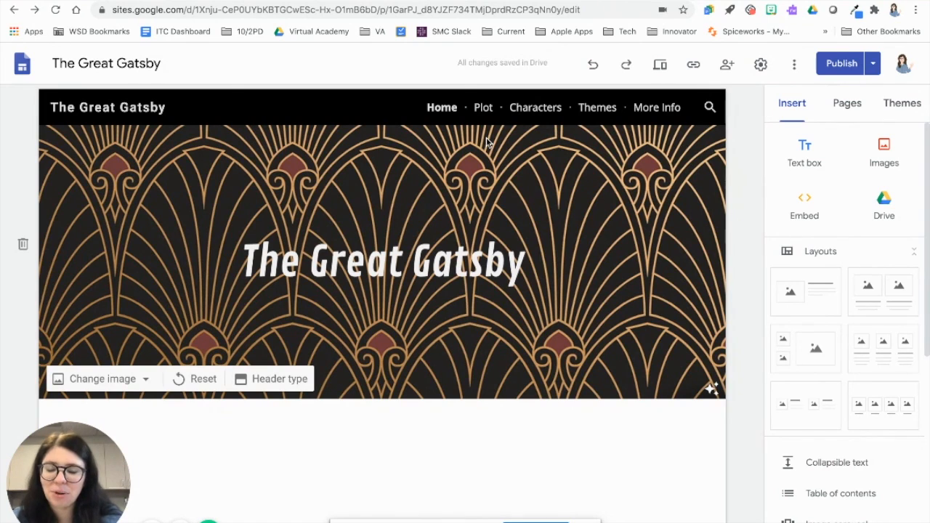